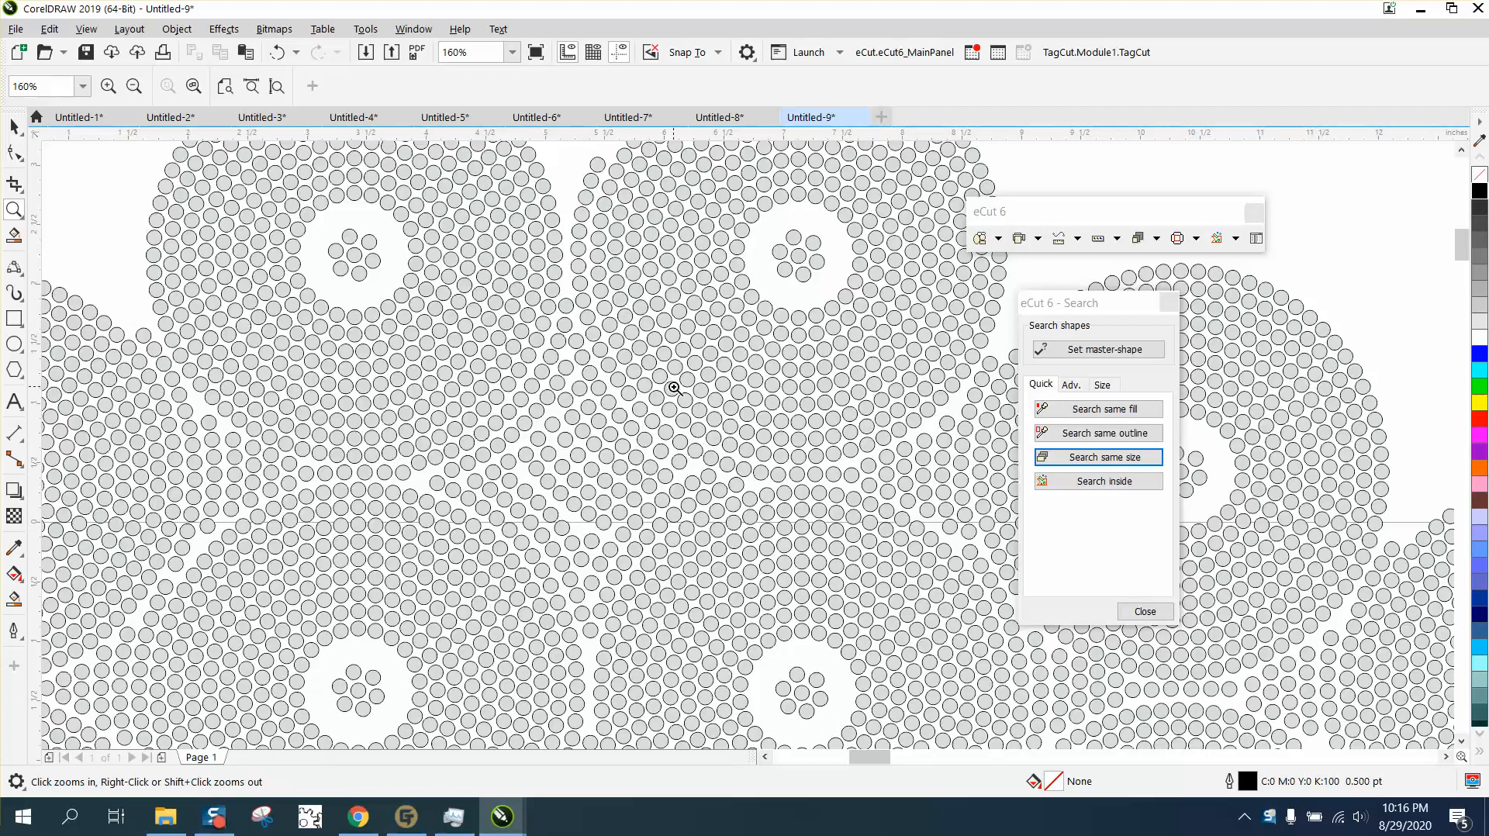
Step: Draw a 3-point curve arch about 1.91 inches wide and 0.88 inch high beside the four yellow dotted circles on the page
scroll(595, 454, down, 2)
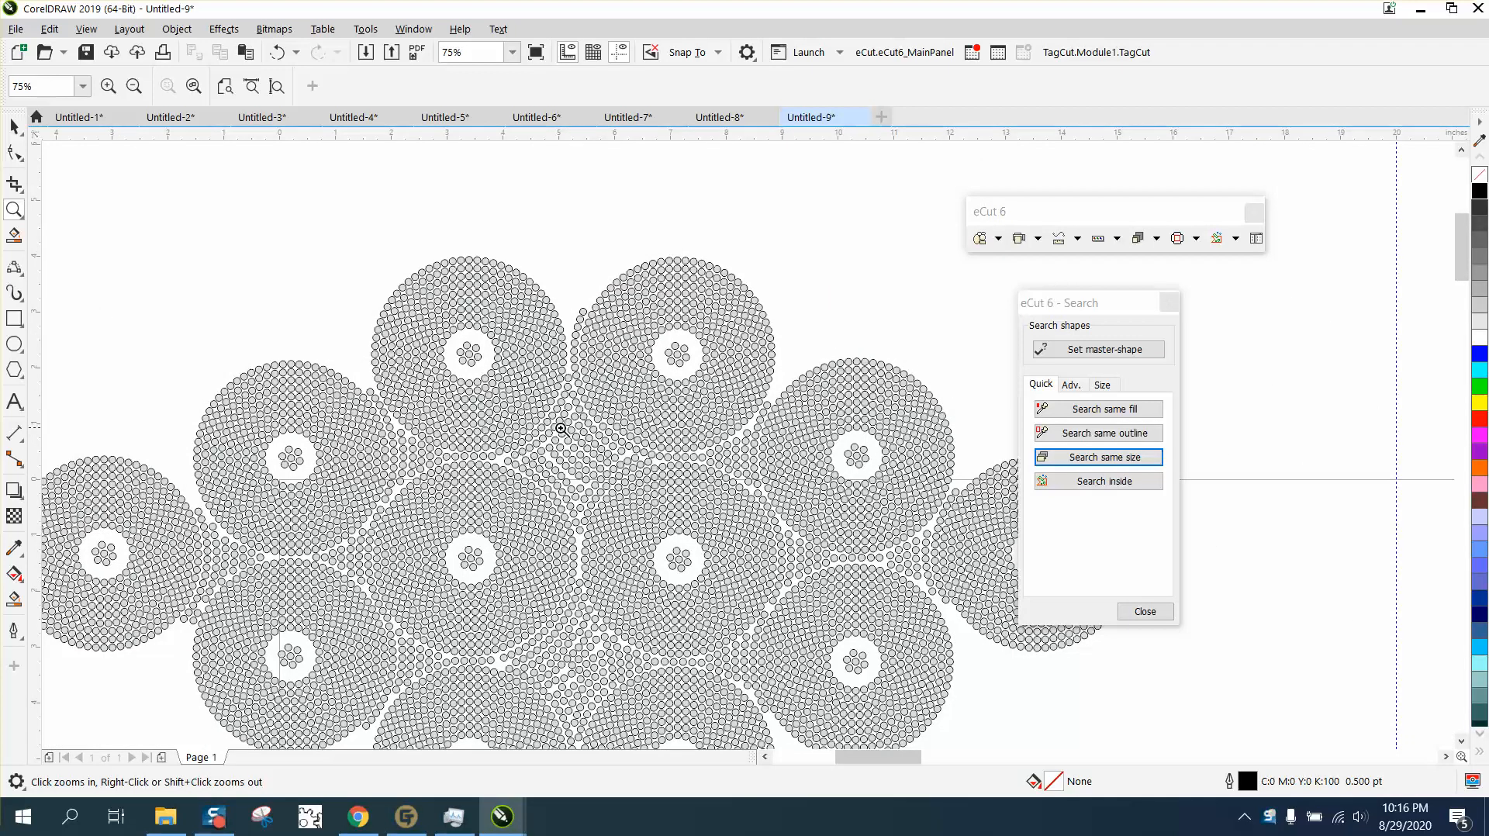
scroll(602, 430, down, 1)
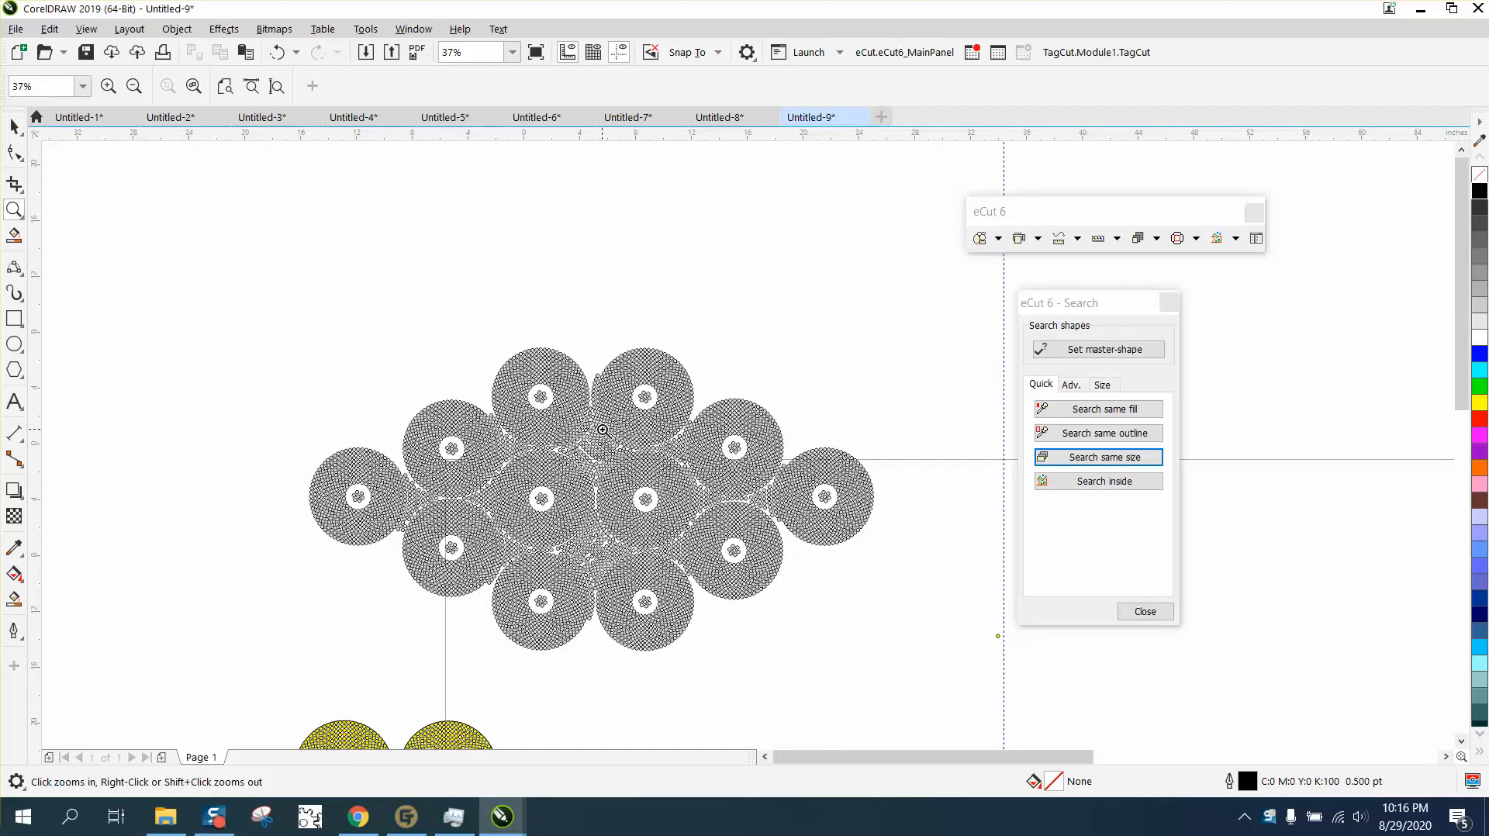
scroll(603, 431, down, 1)
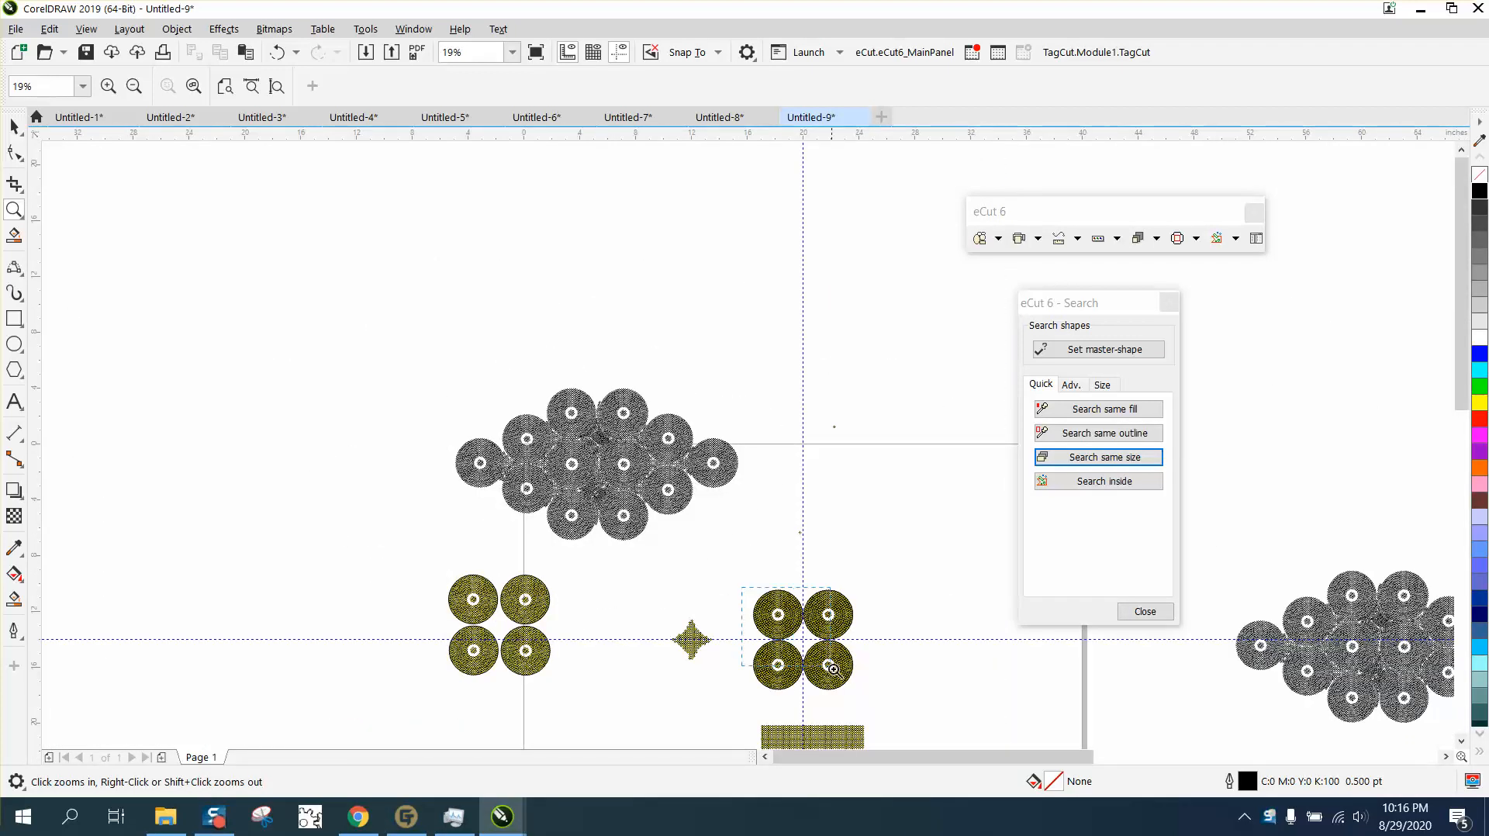
drag(894, 701, 742, 588)
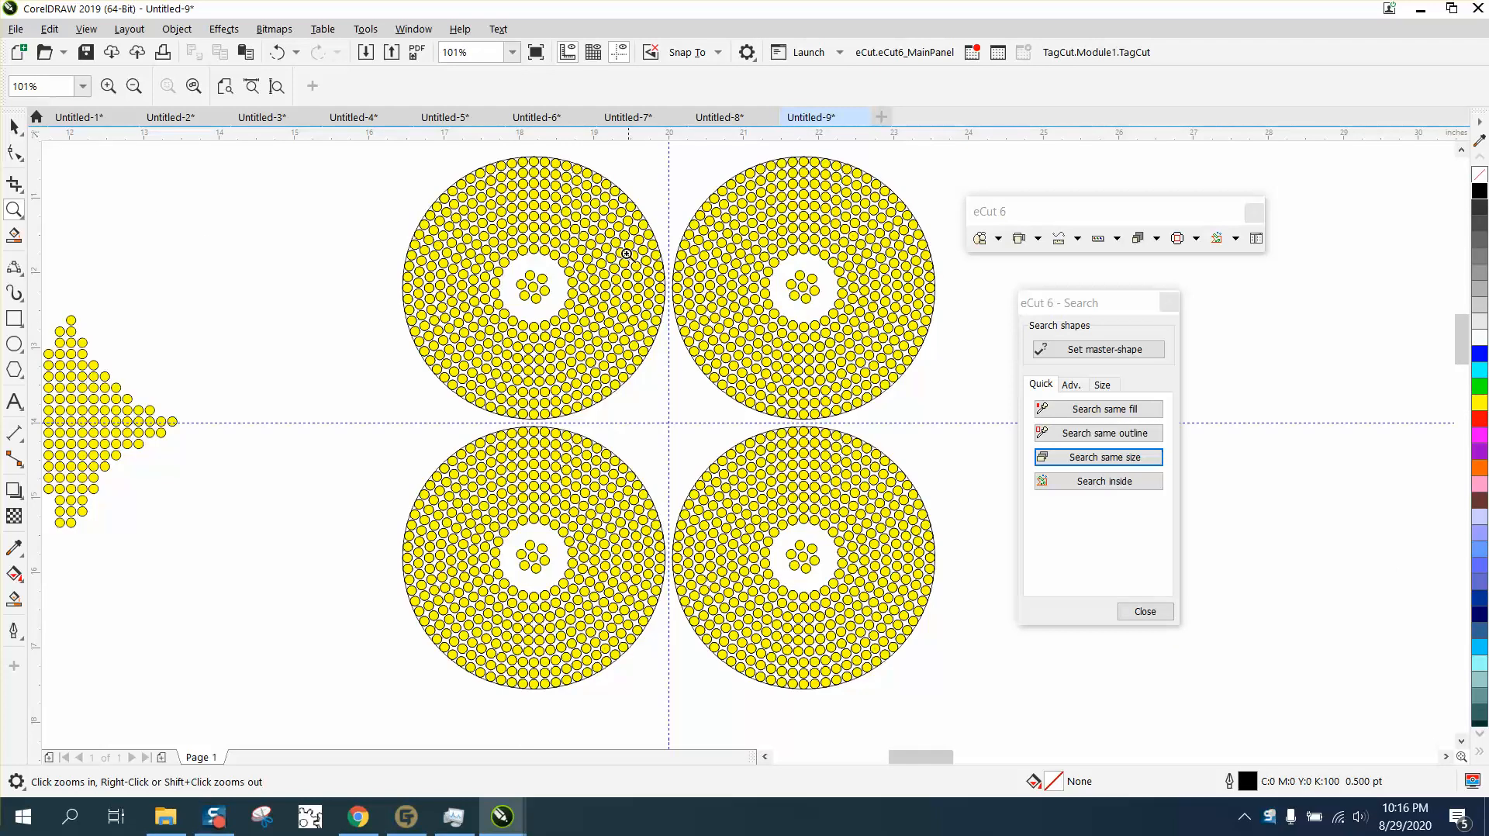
click(14, 125)
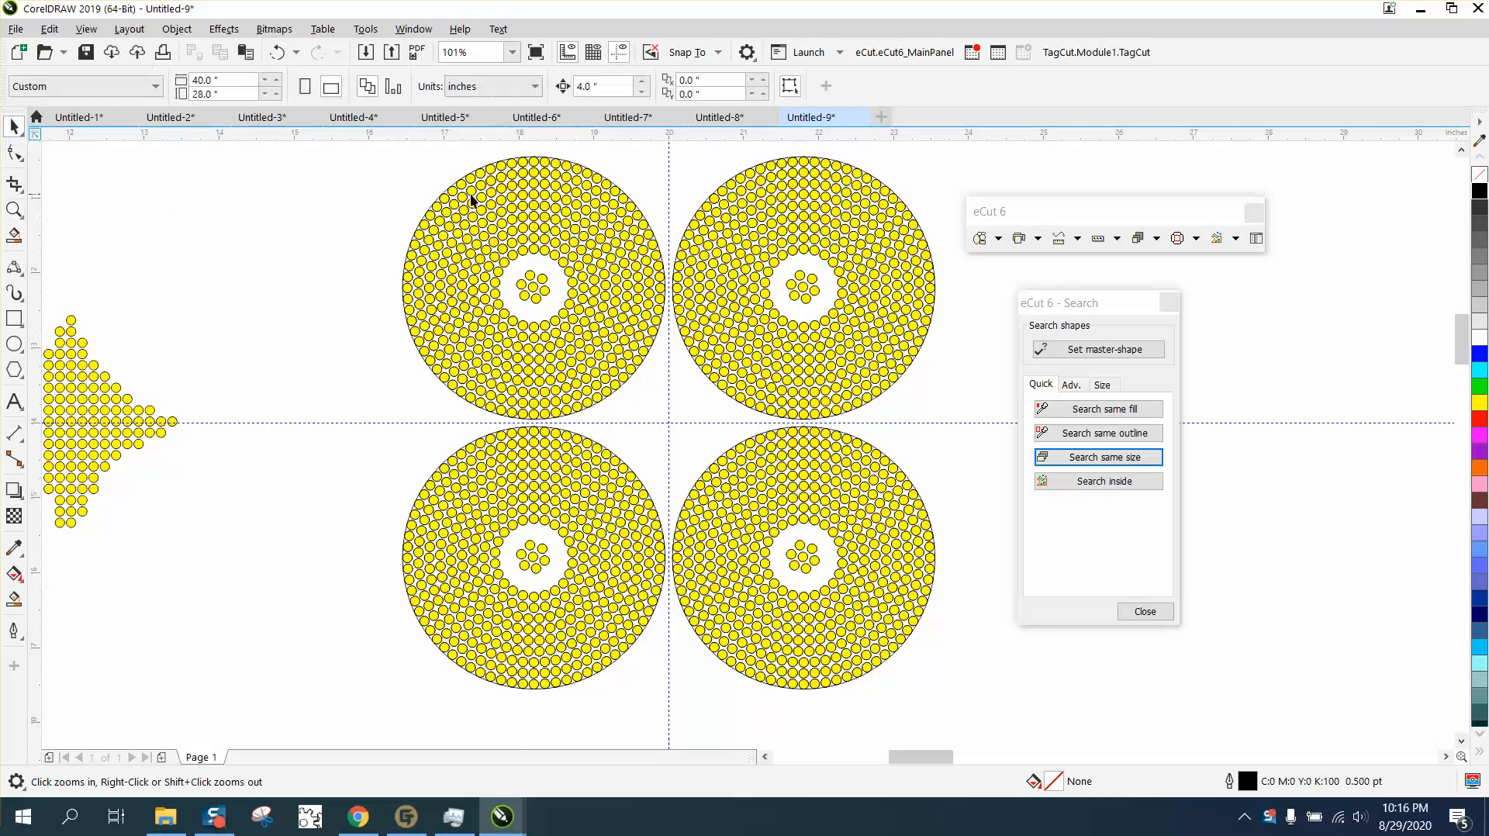
click(597, 177)
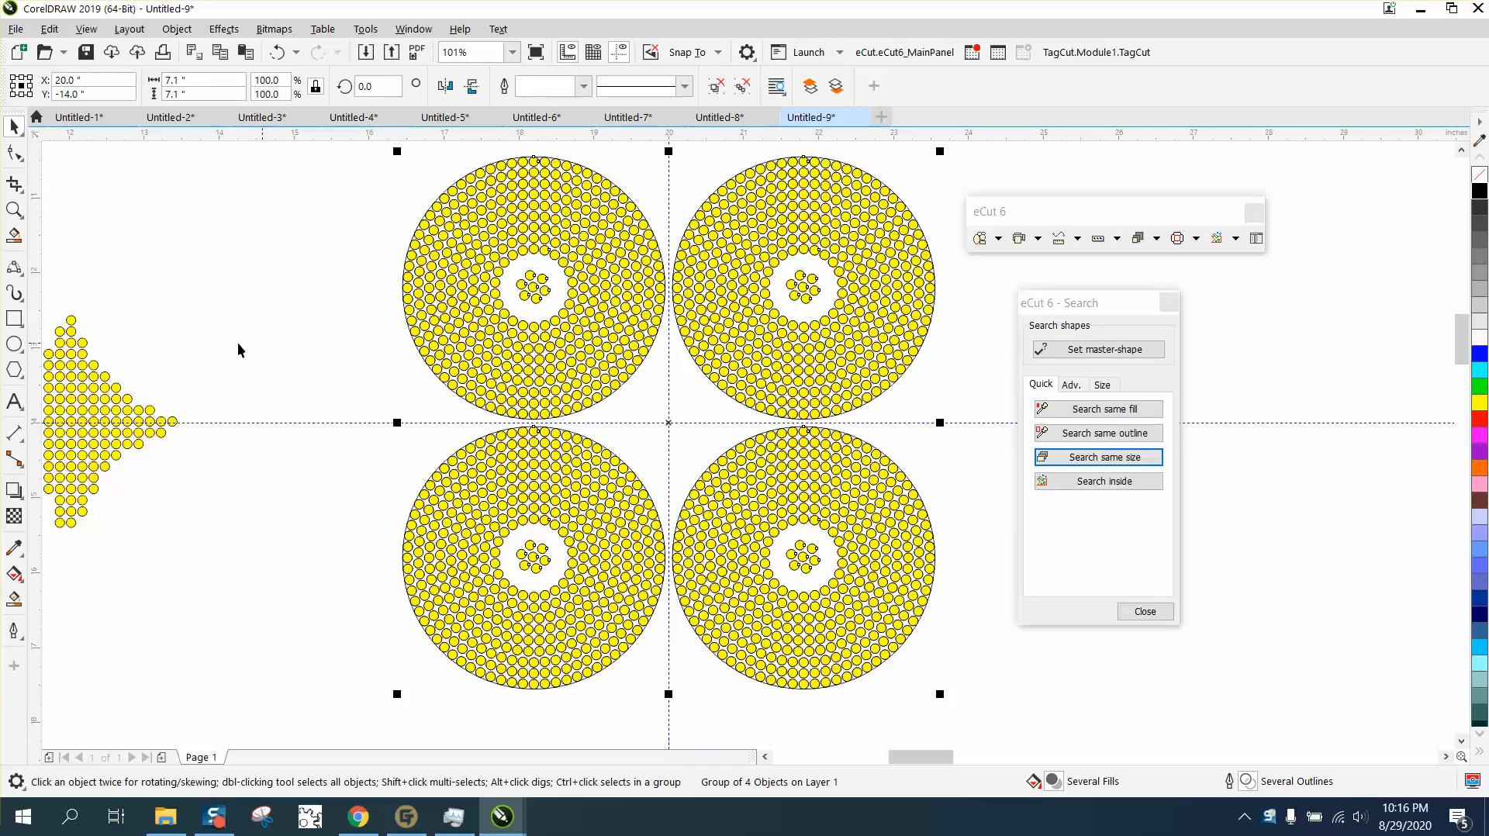
click(20, 271)
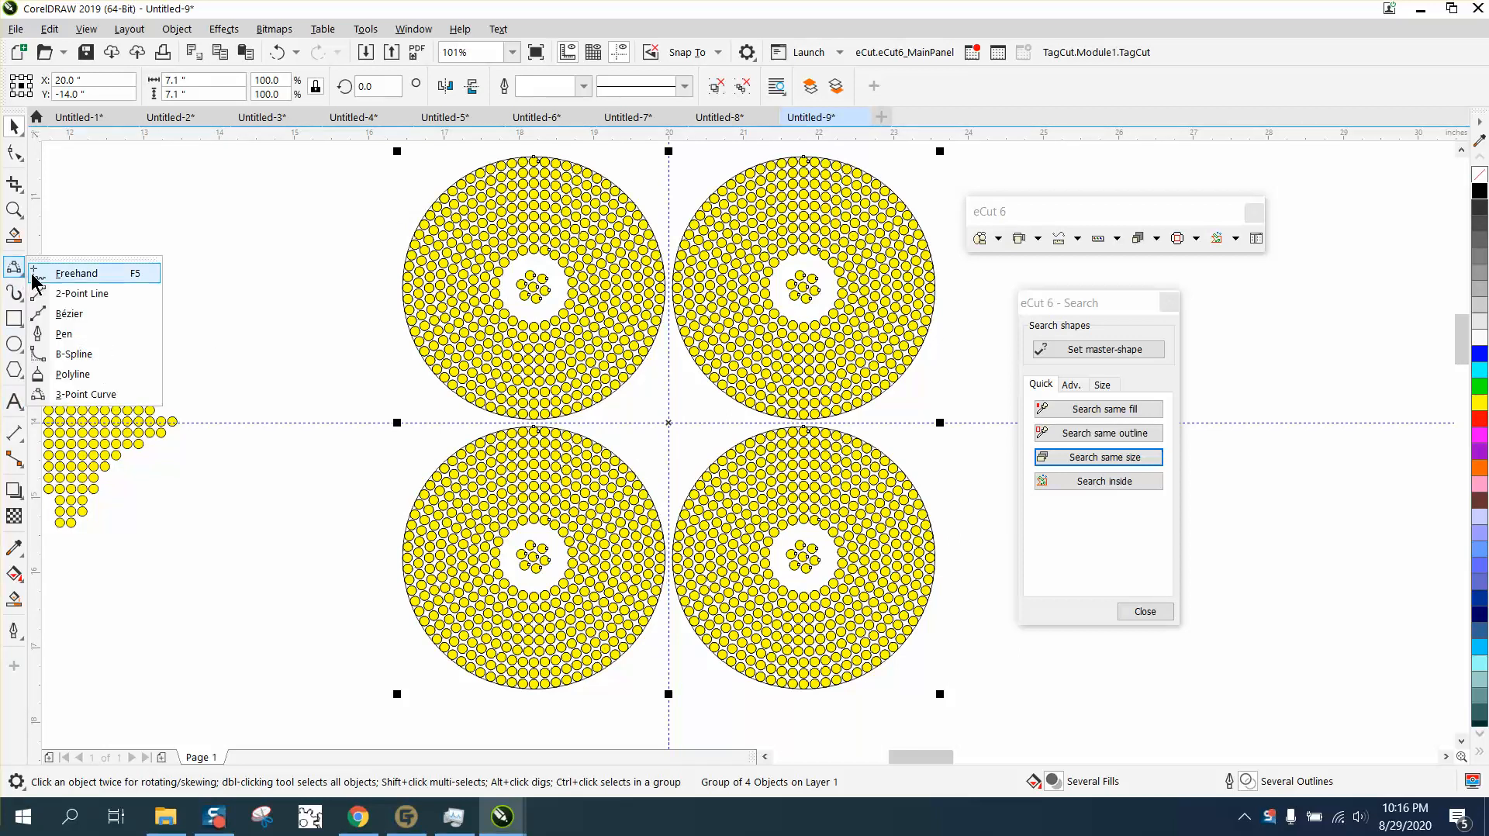
click(81, 393)
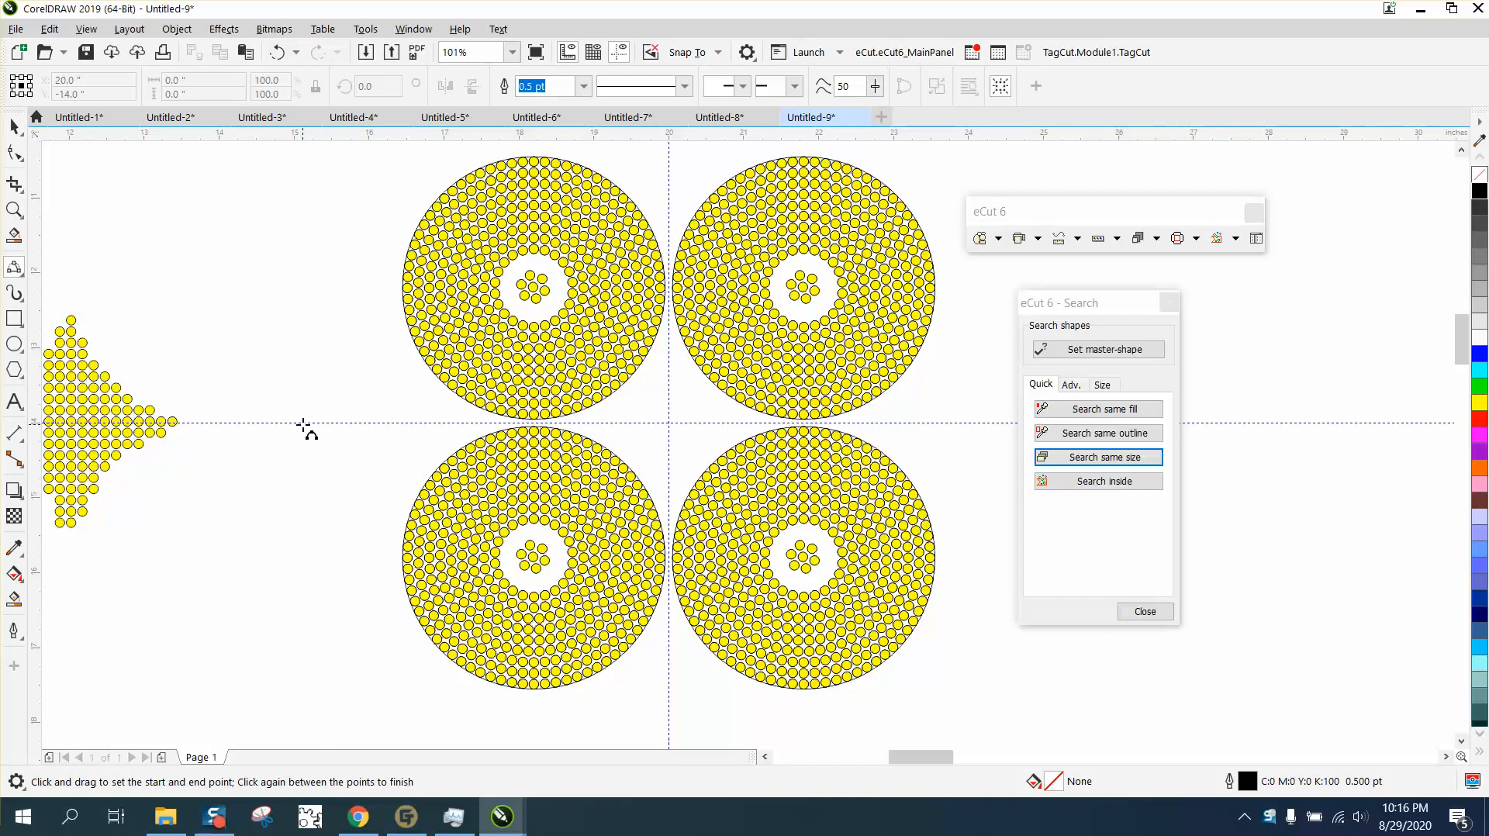
drag(248, 423, 392, 422)
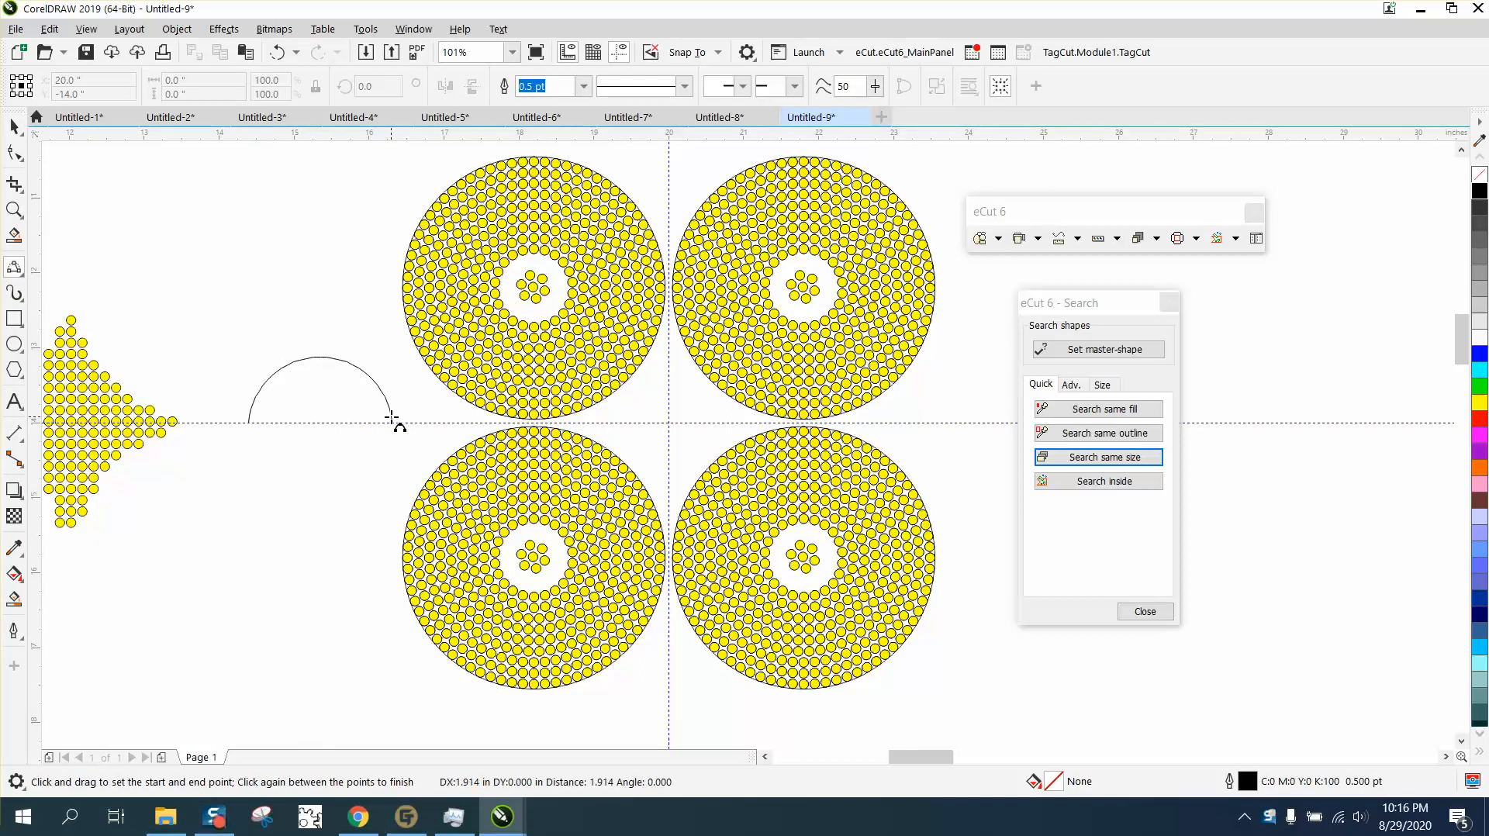
click(391, 420)
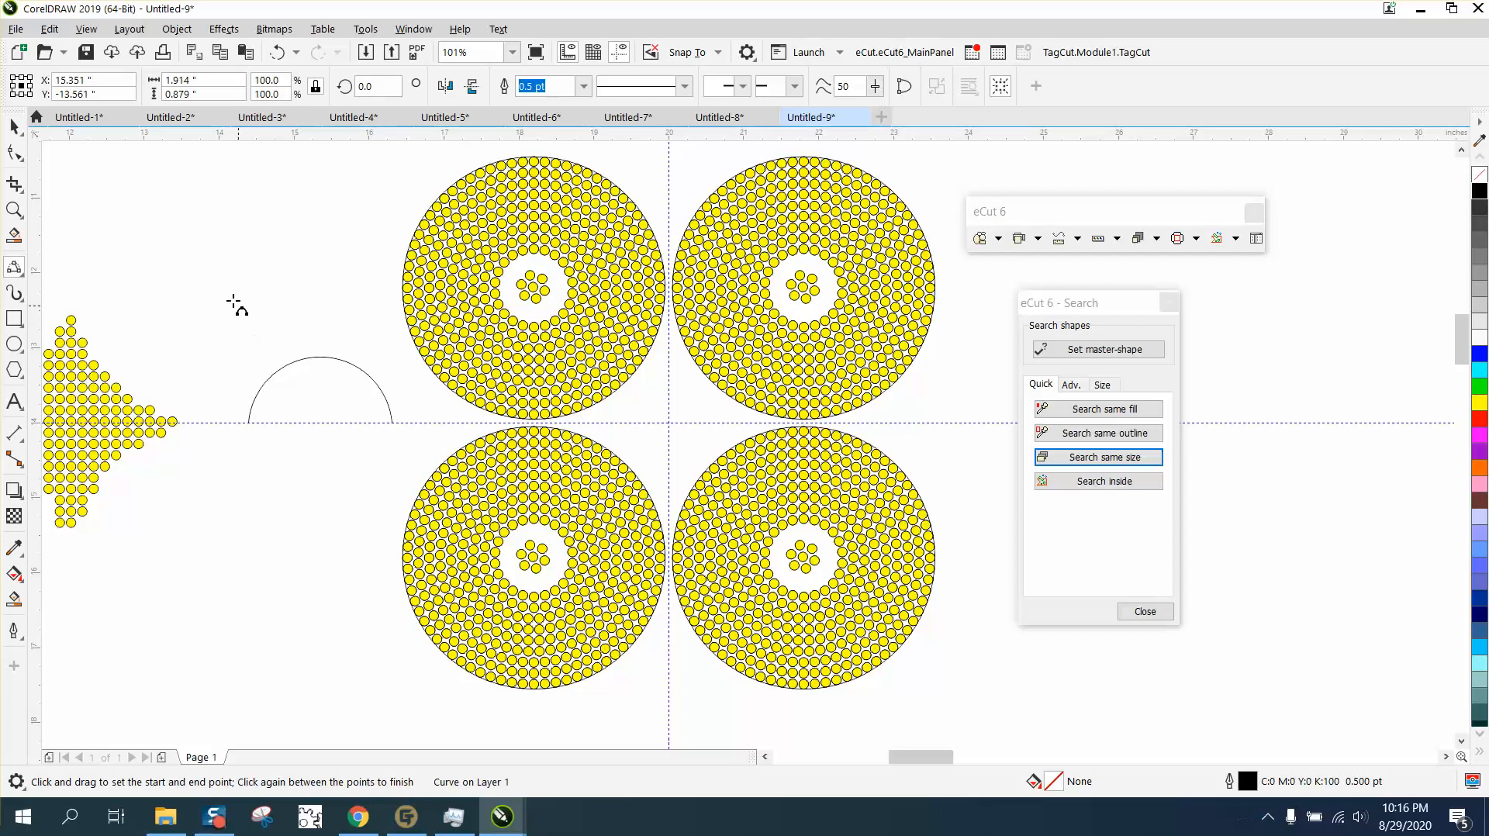
Step: Scale the arch down to about 1.39 inches wide and place it between the upper two circles, centred near X 20, Y -13.08
click(14, 126)
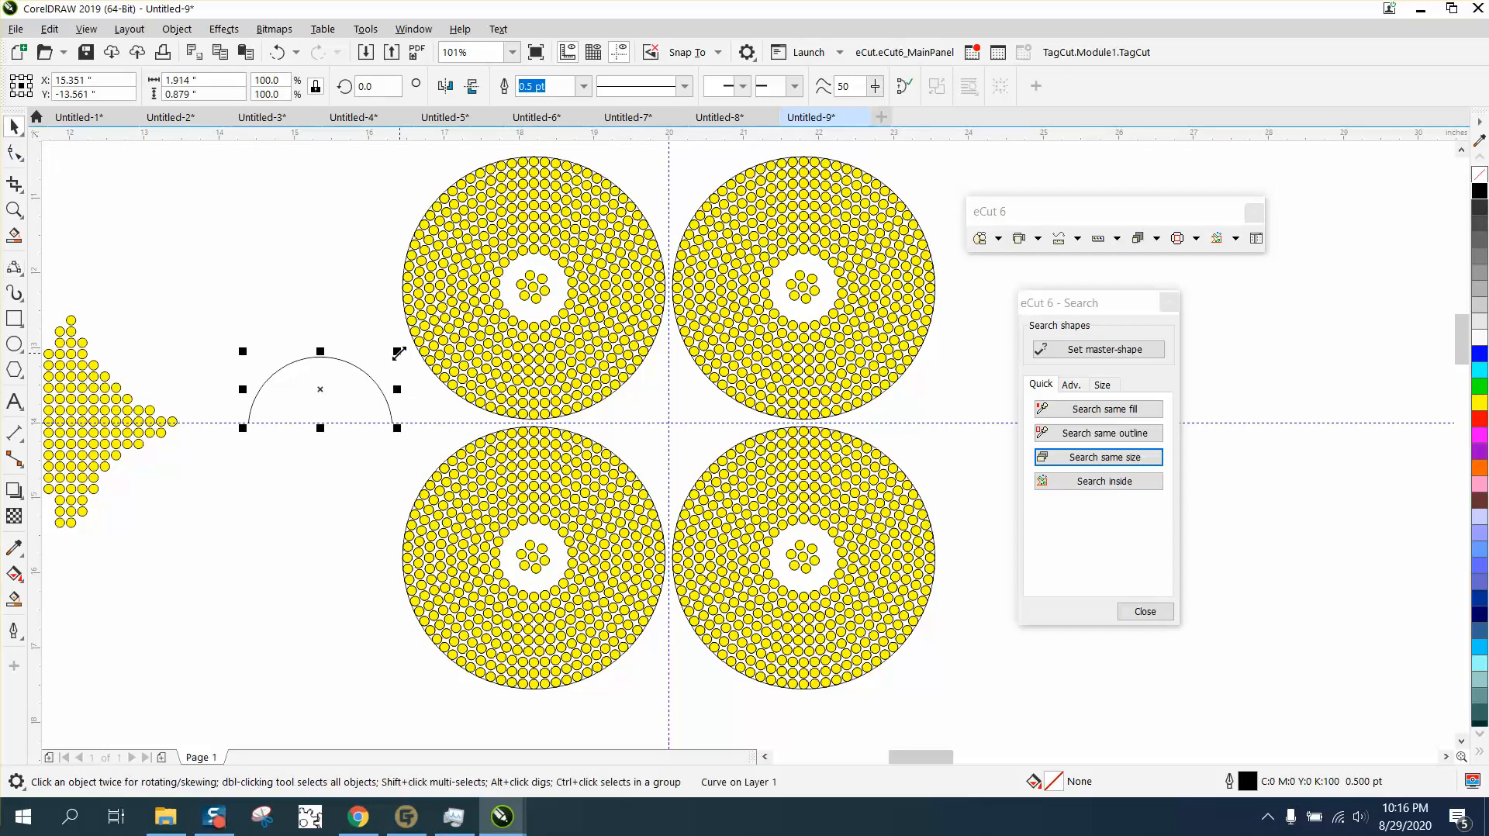
drag(398, 353, 381, 369)
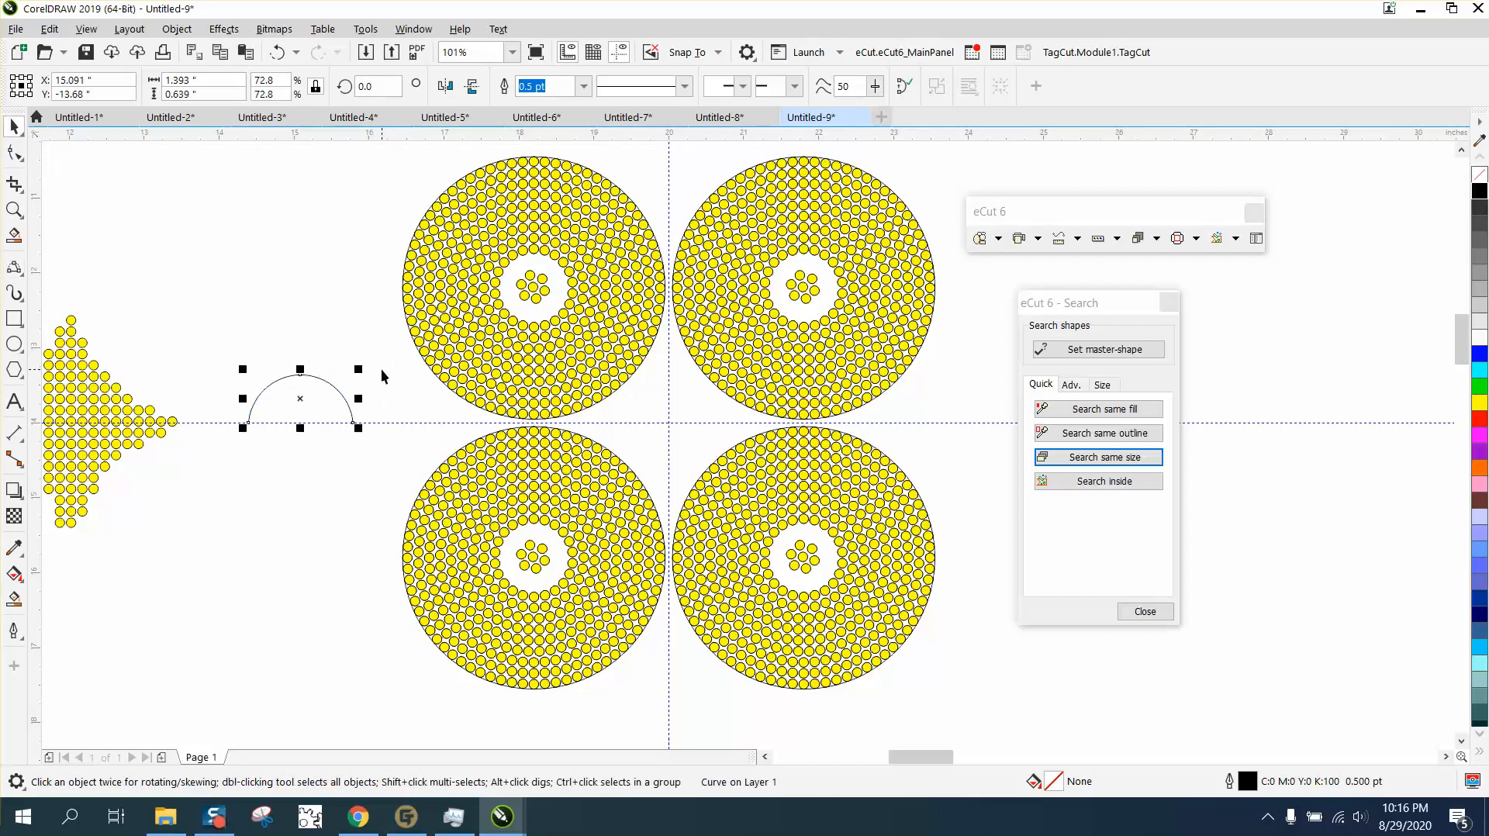
key(p)
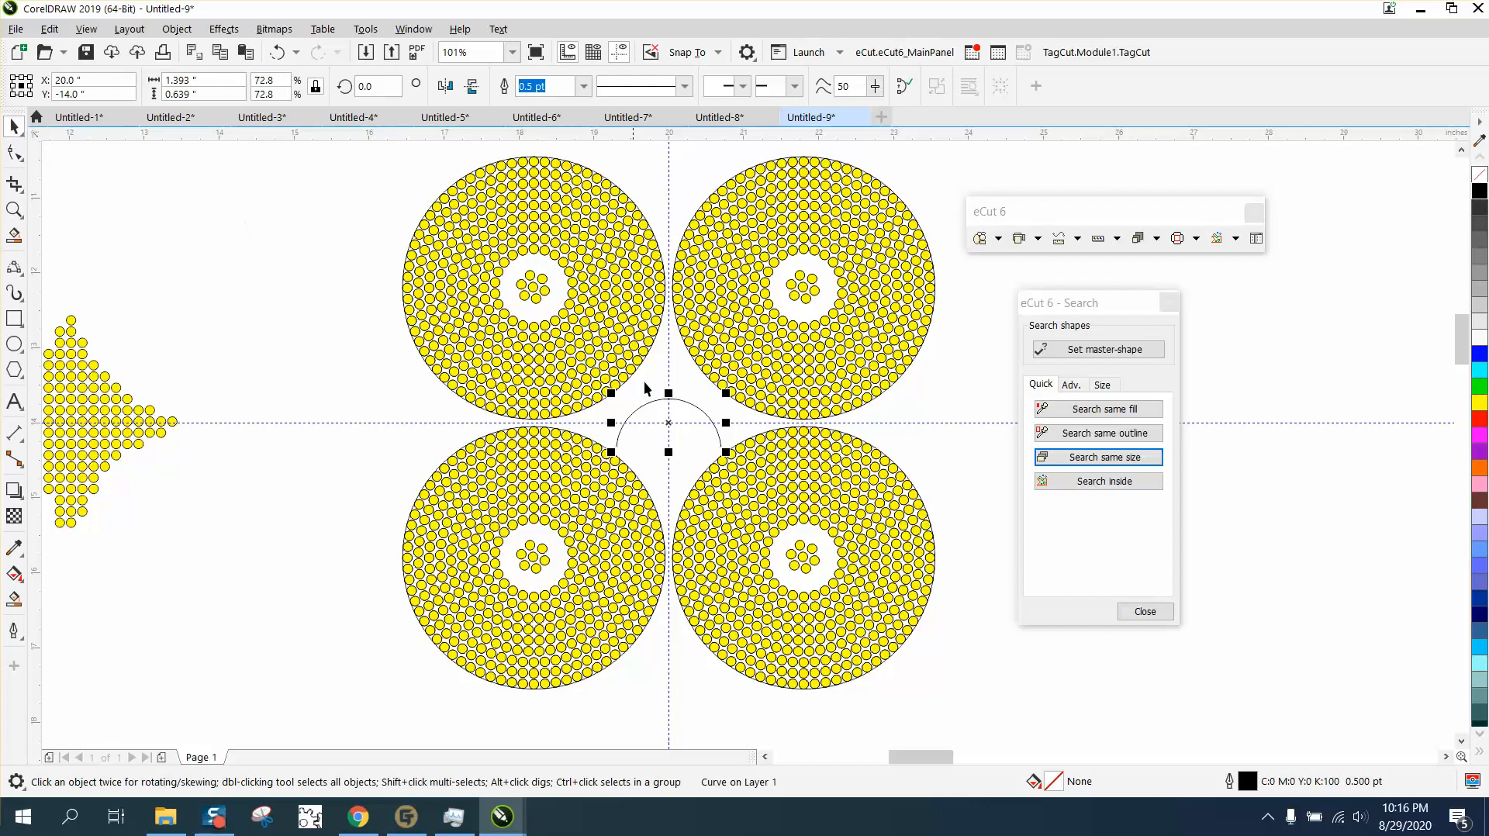
drag(668, 428, 672, 353)
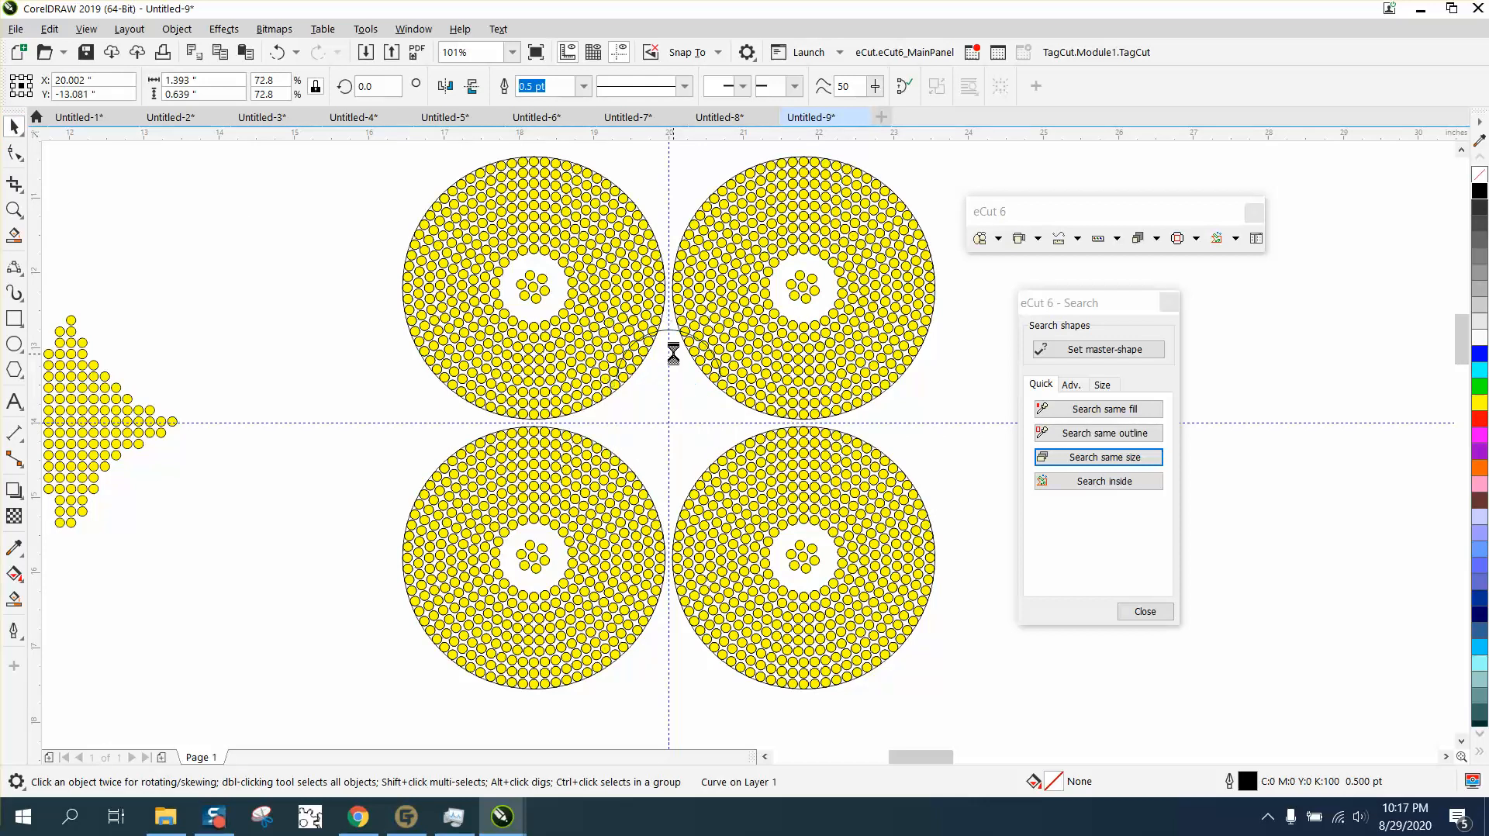
Step: Move the arch's rotation centre to the guideline intersection in the middle of the four circles
click(672, 354)
drag(668, 354, 669, 417)
click(924, 419)
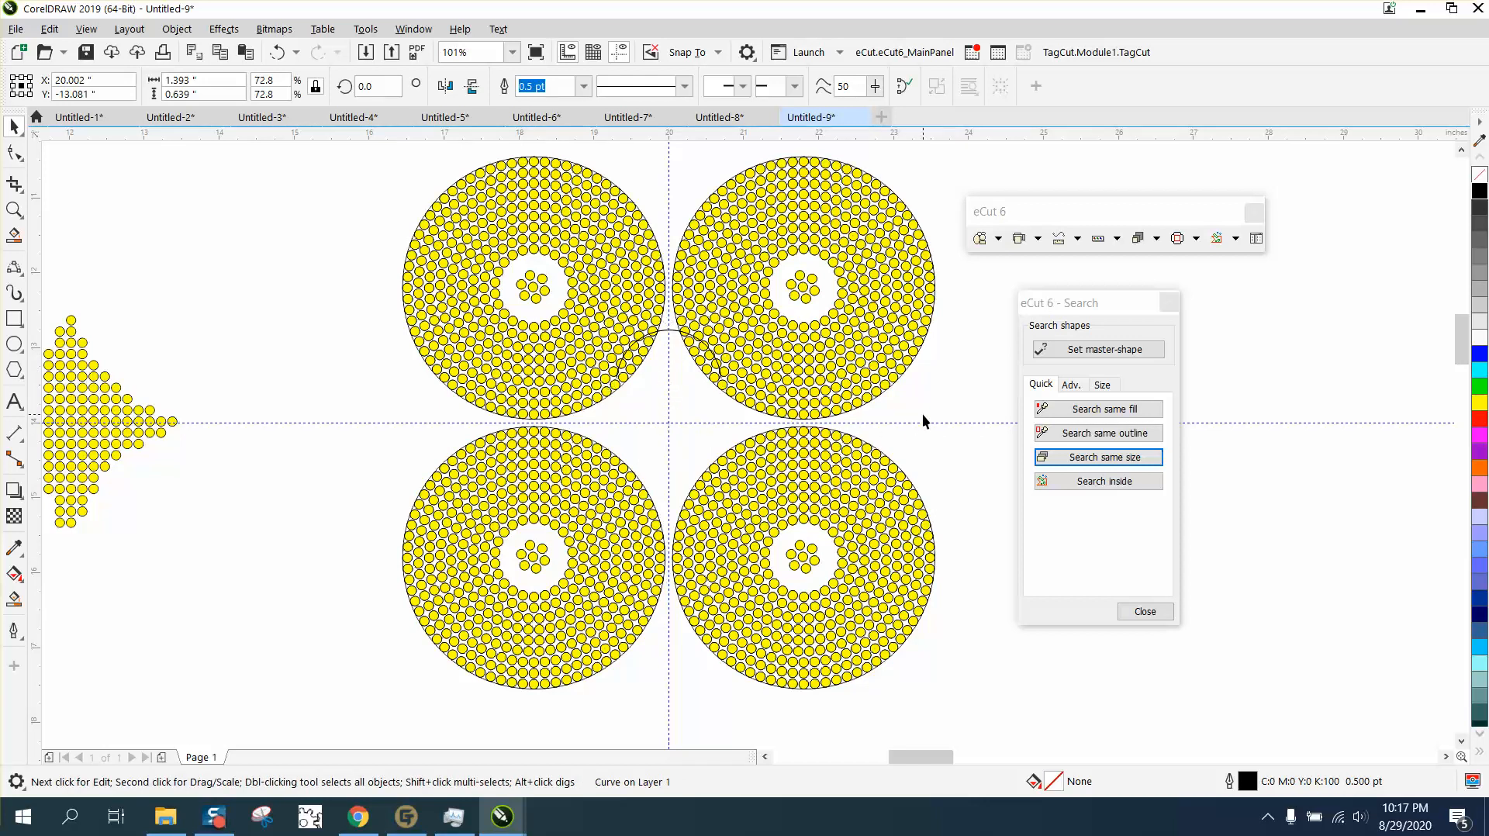
click(672, 332)
key(F10)
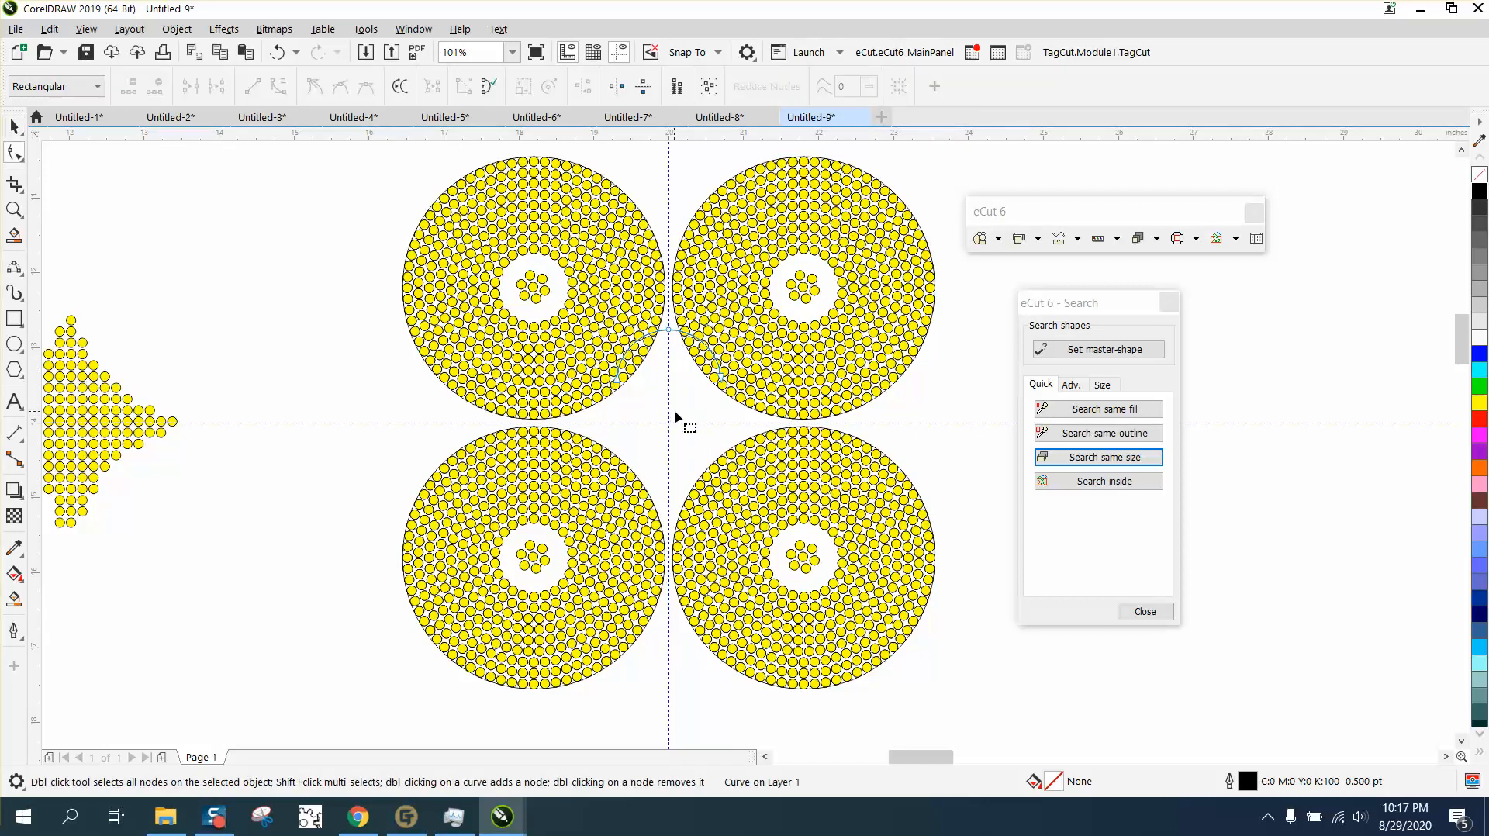
click(14, 125)
click(671, 357)
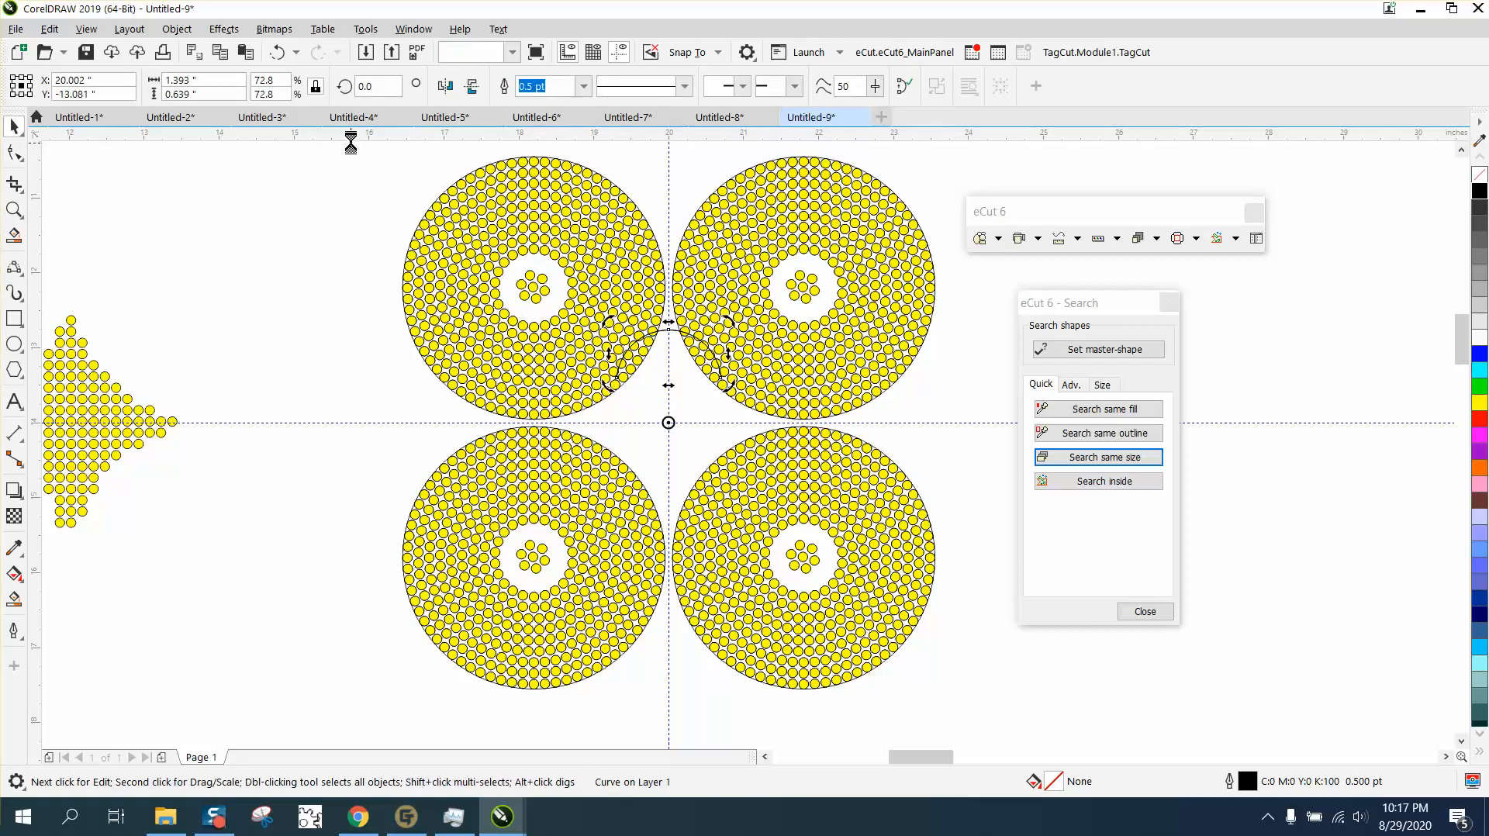
Step: Create a copy of the arch rotated 90 degrees about that centre and repeat it twice to close all four gaps
click(380, 89)
text(90)
key(Return)
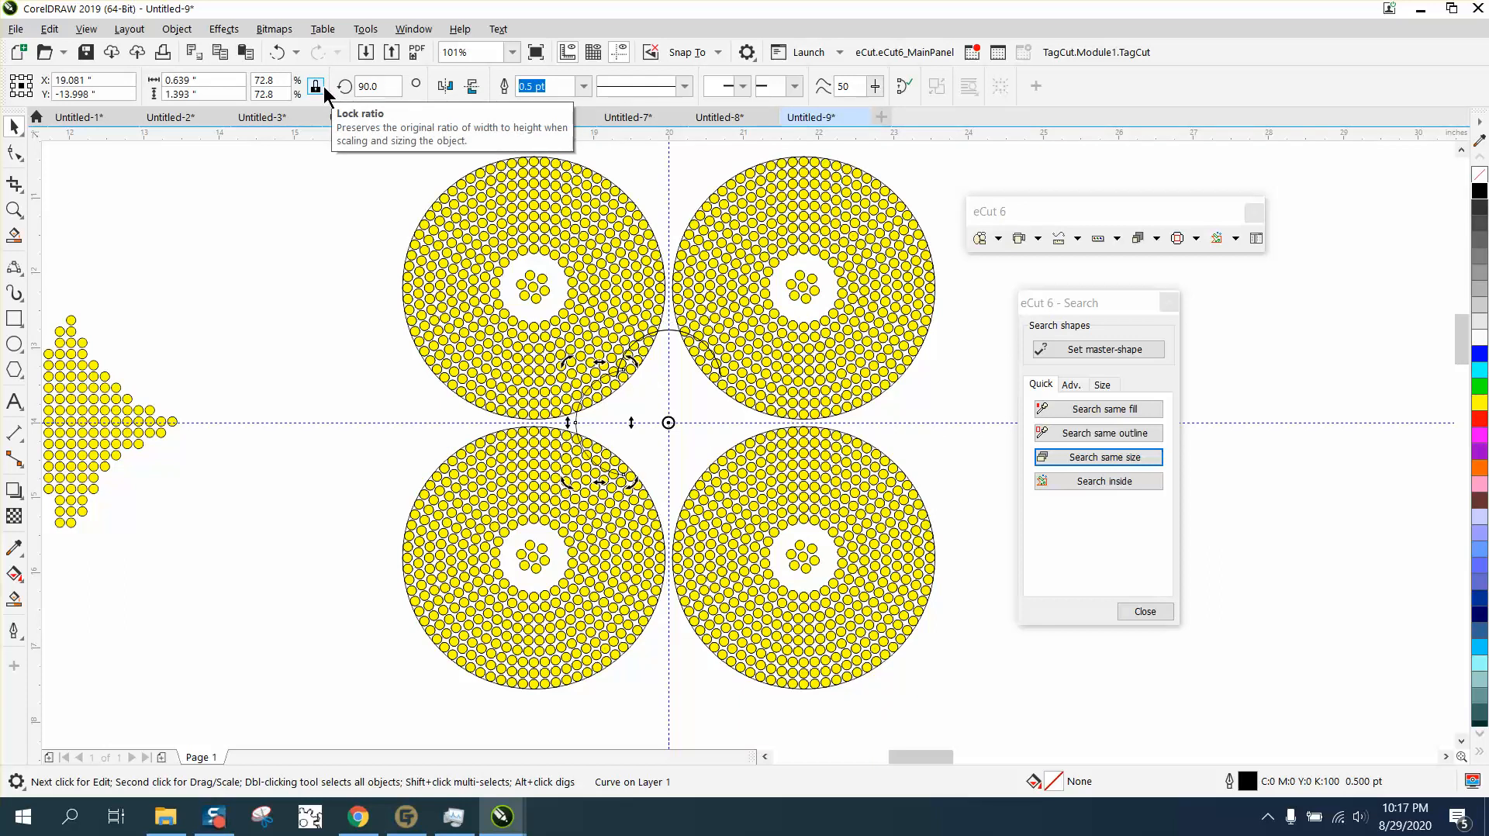
key(ctrl+r)
key(ctrl+r)
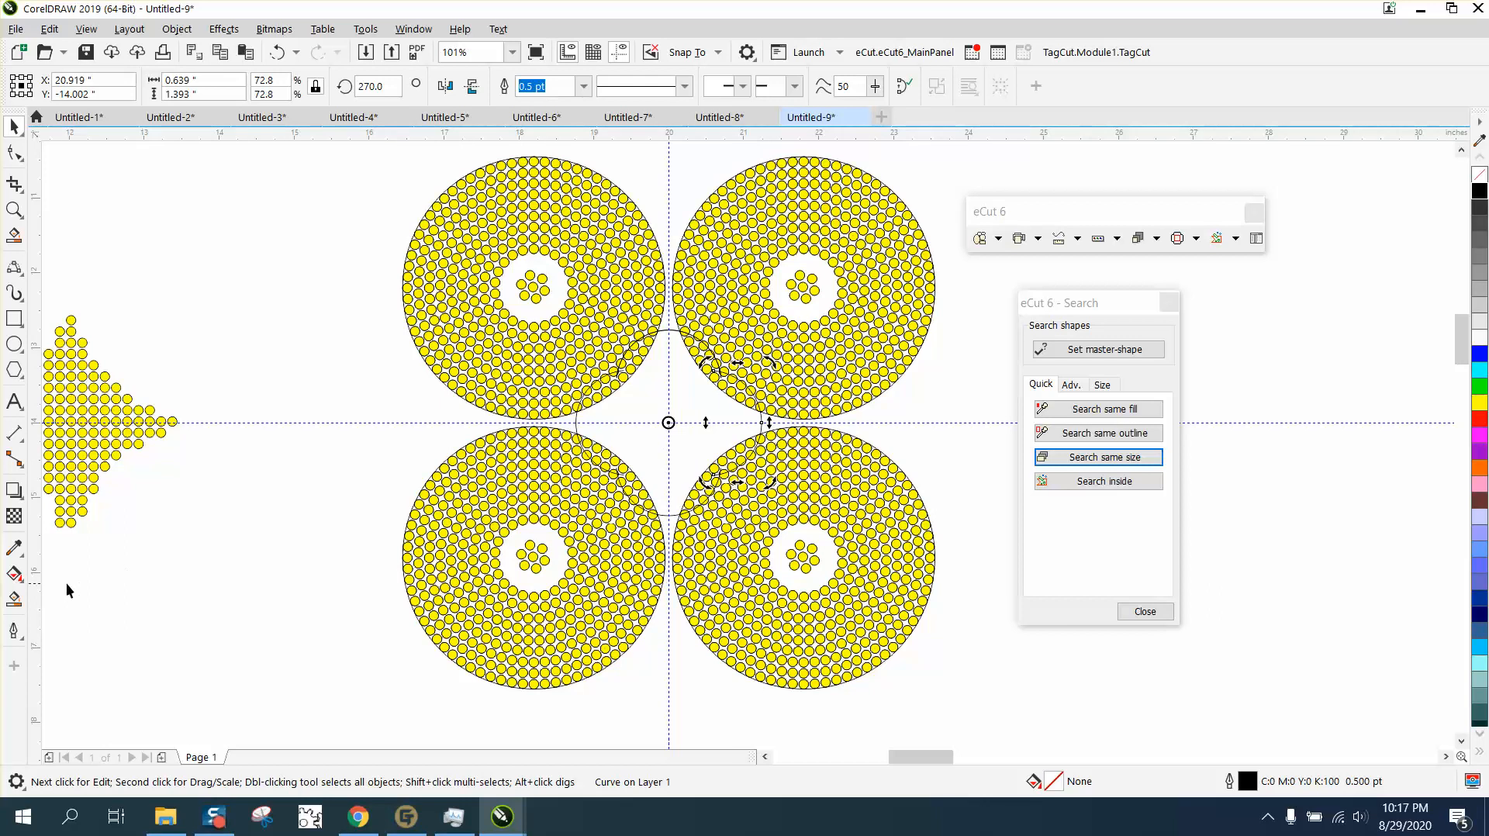
Step: Smart-fill the enclosed gap between the four circles in black and move the resulting star shape 8 inches down onto the yellow dot grid
click(14, 599)
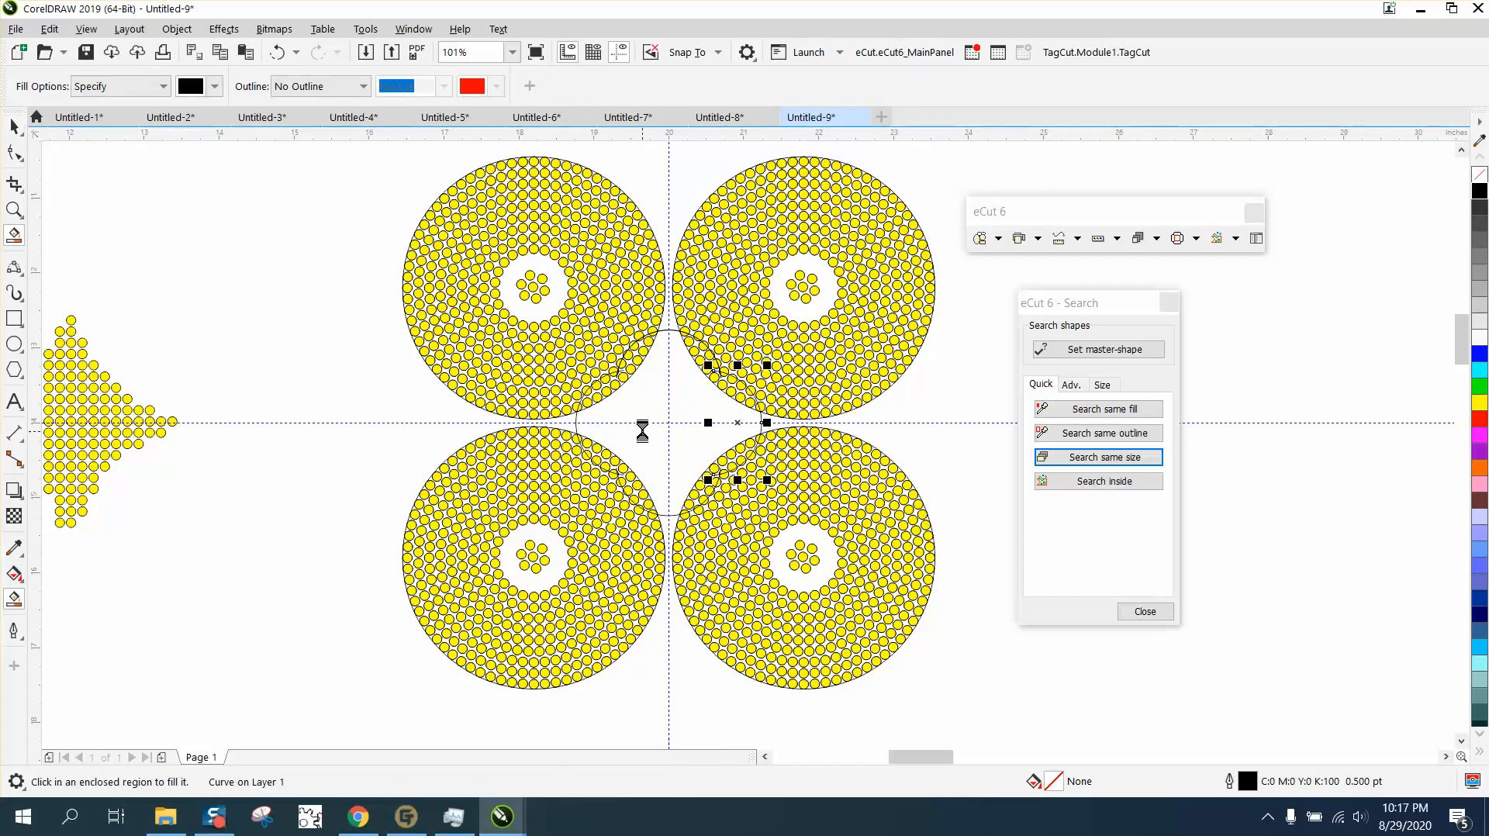
scroll(613, 413, down, 2)
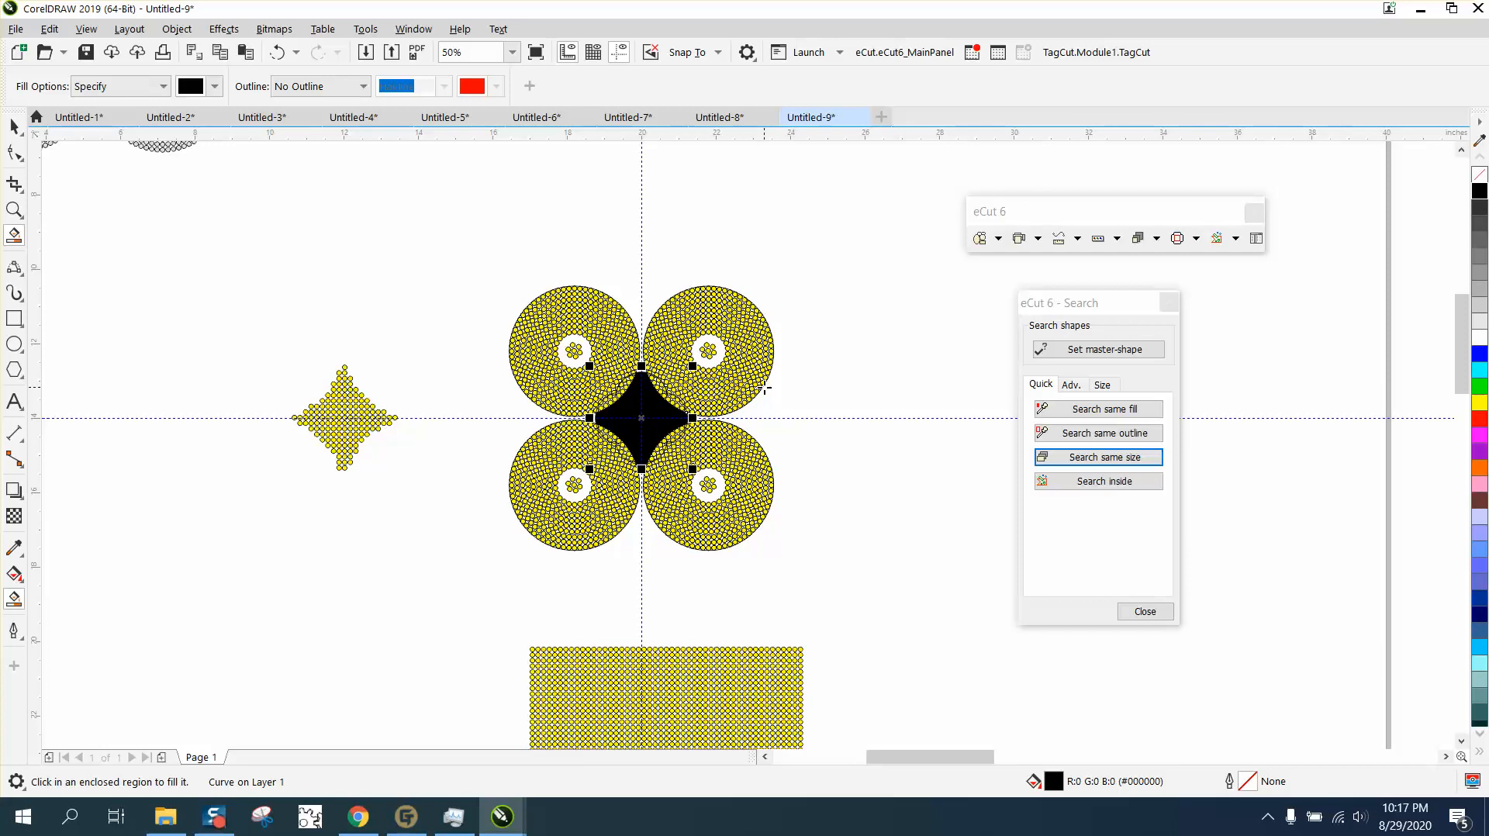
key(Down)
key(Down)
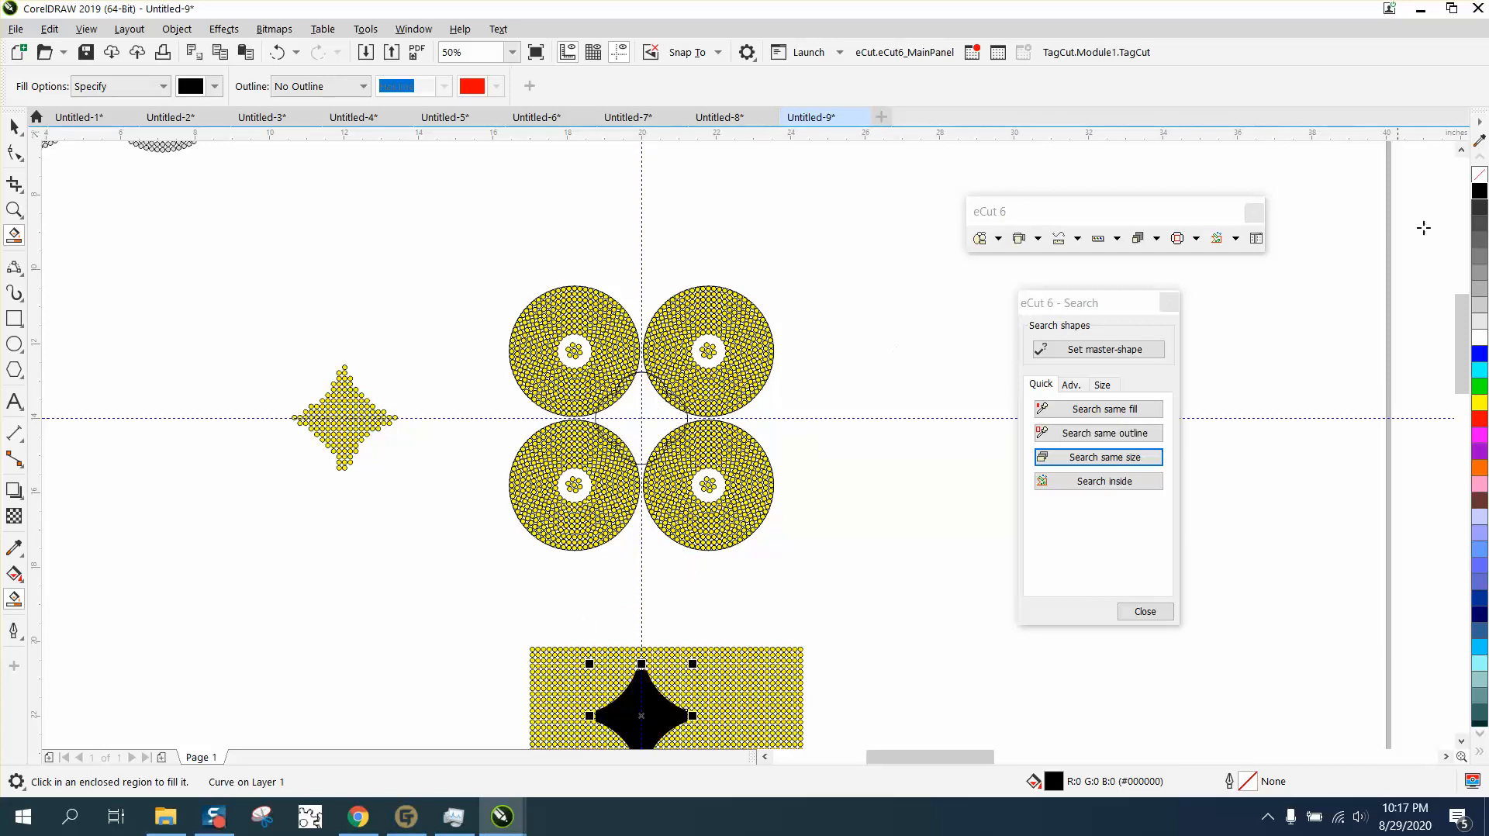
Step: Remove the star shape's fill and give it a black outline over the dot grid
click(1480, 174)
right_click(1480, 191)
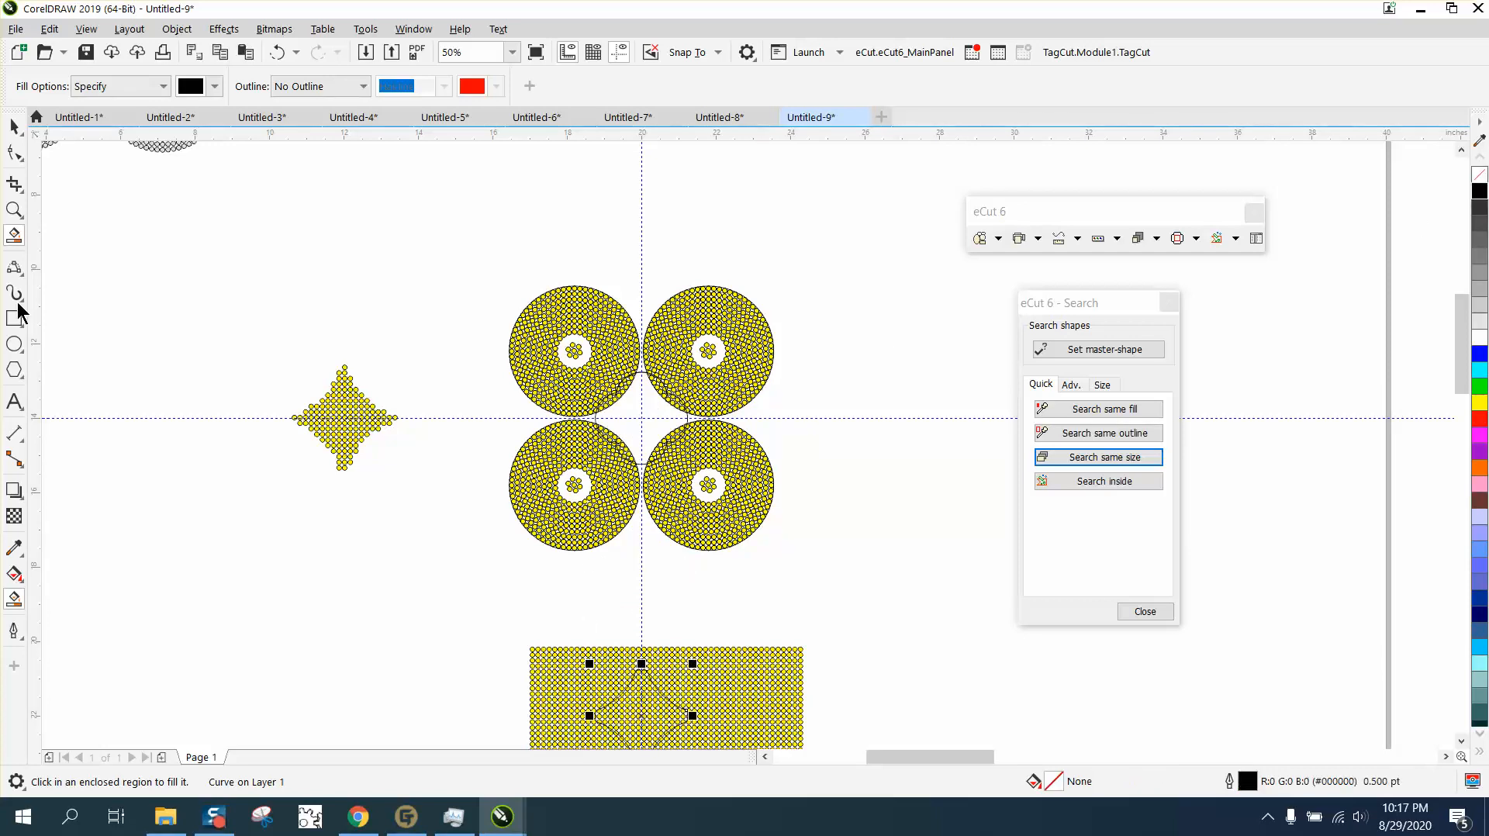
click(14, 210)
scroll(667, 698, down, 1)
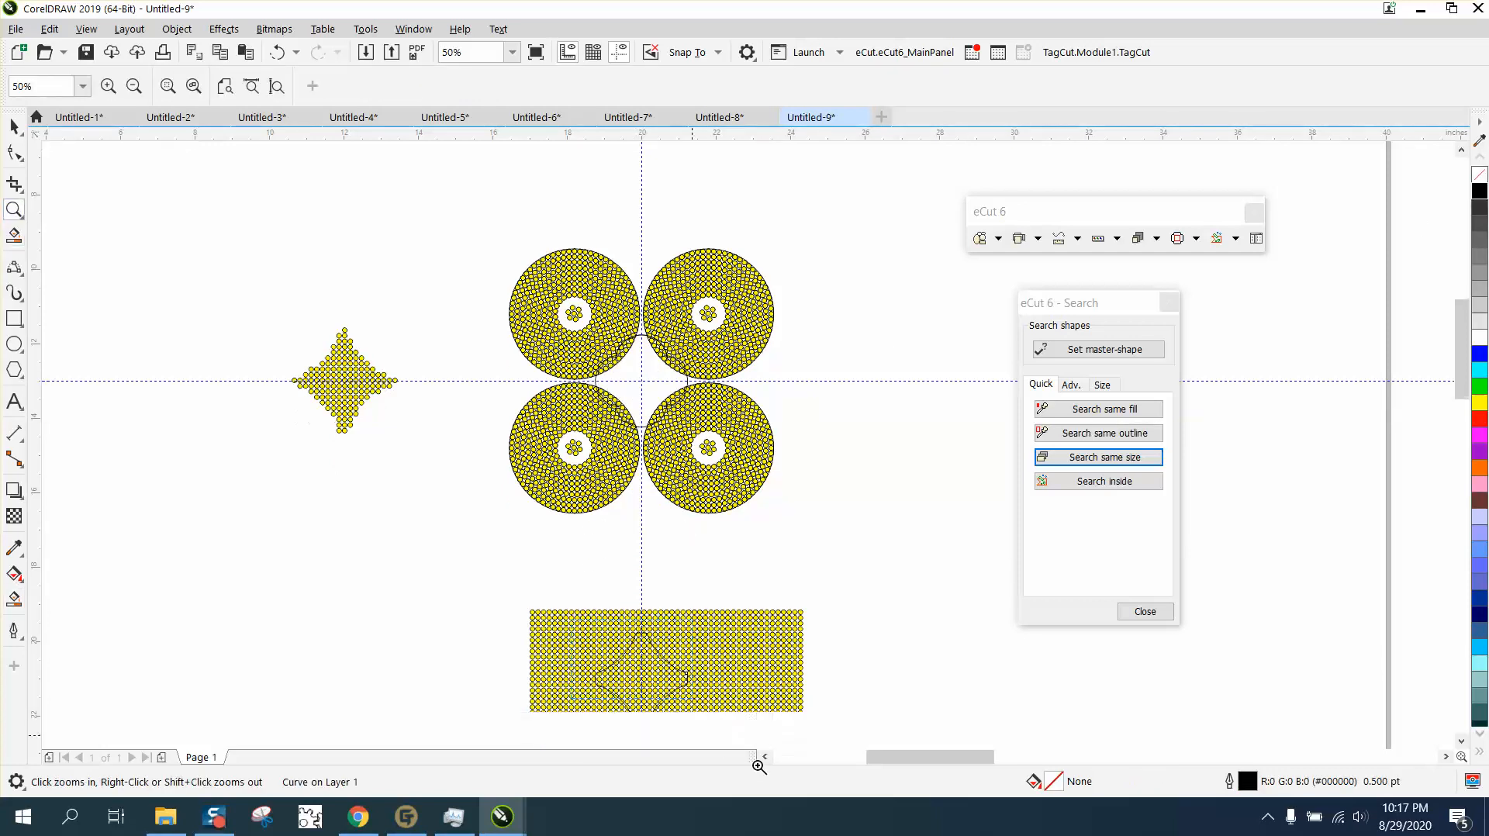
drag(759, 766, 763, 737)
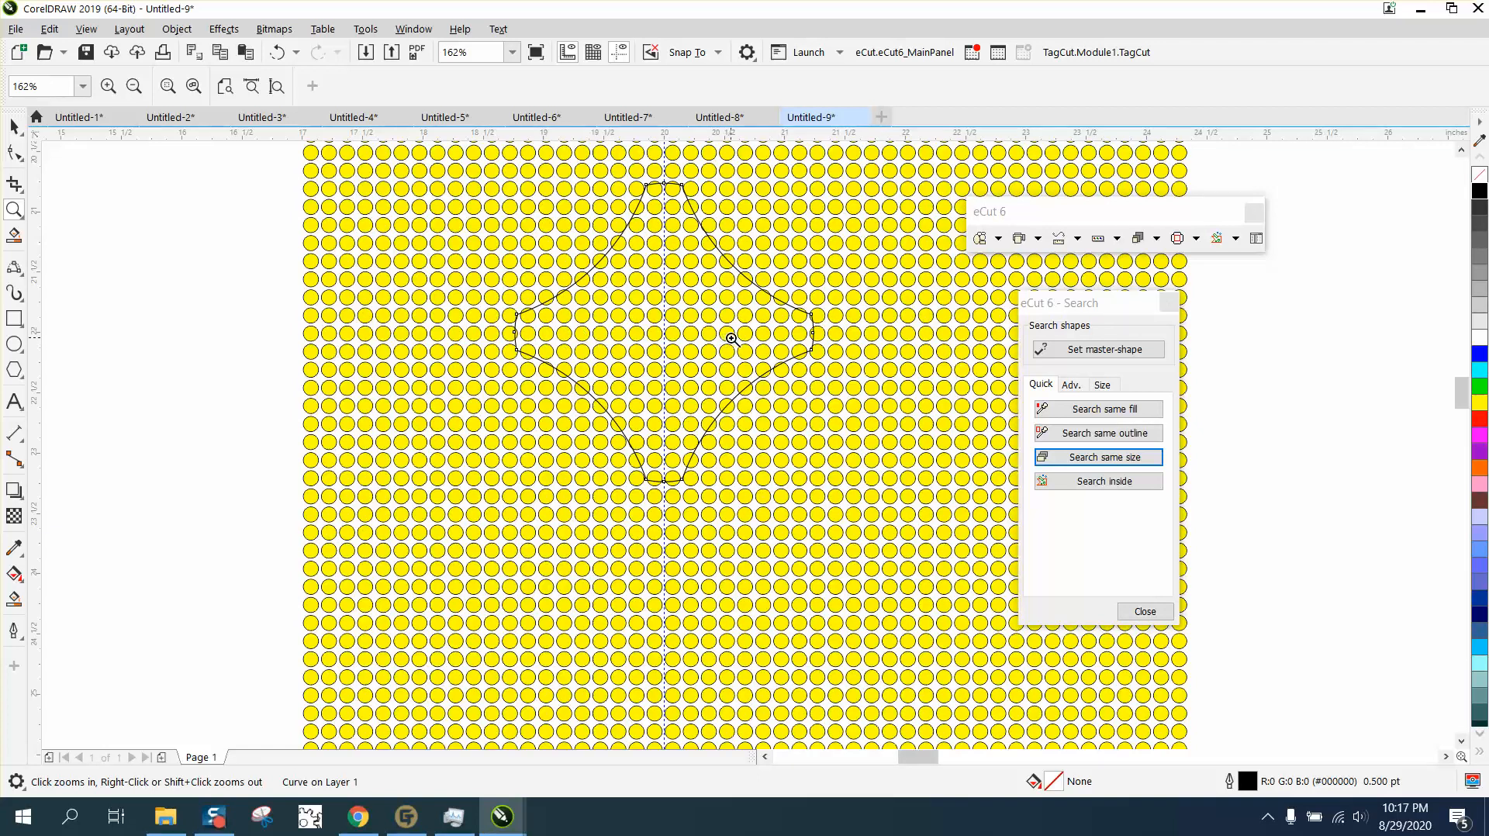
right_click(686, 341)
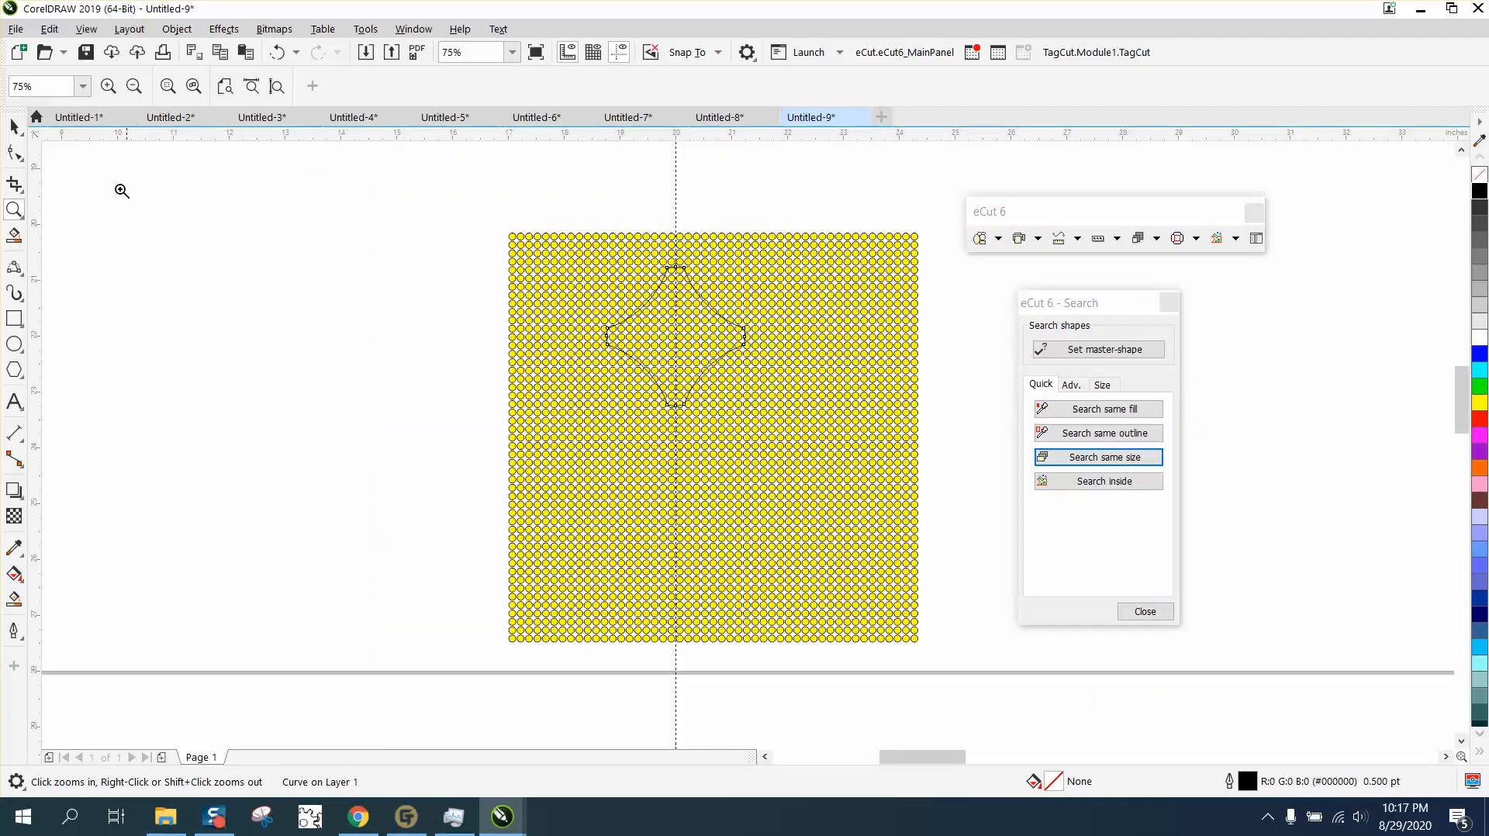
Step: Intersect the star outline with the yellow dot grid and move the resulting star of dots 12 inches to the right
click(15, 129)
drag(466, 204, 721, 525)
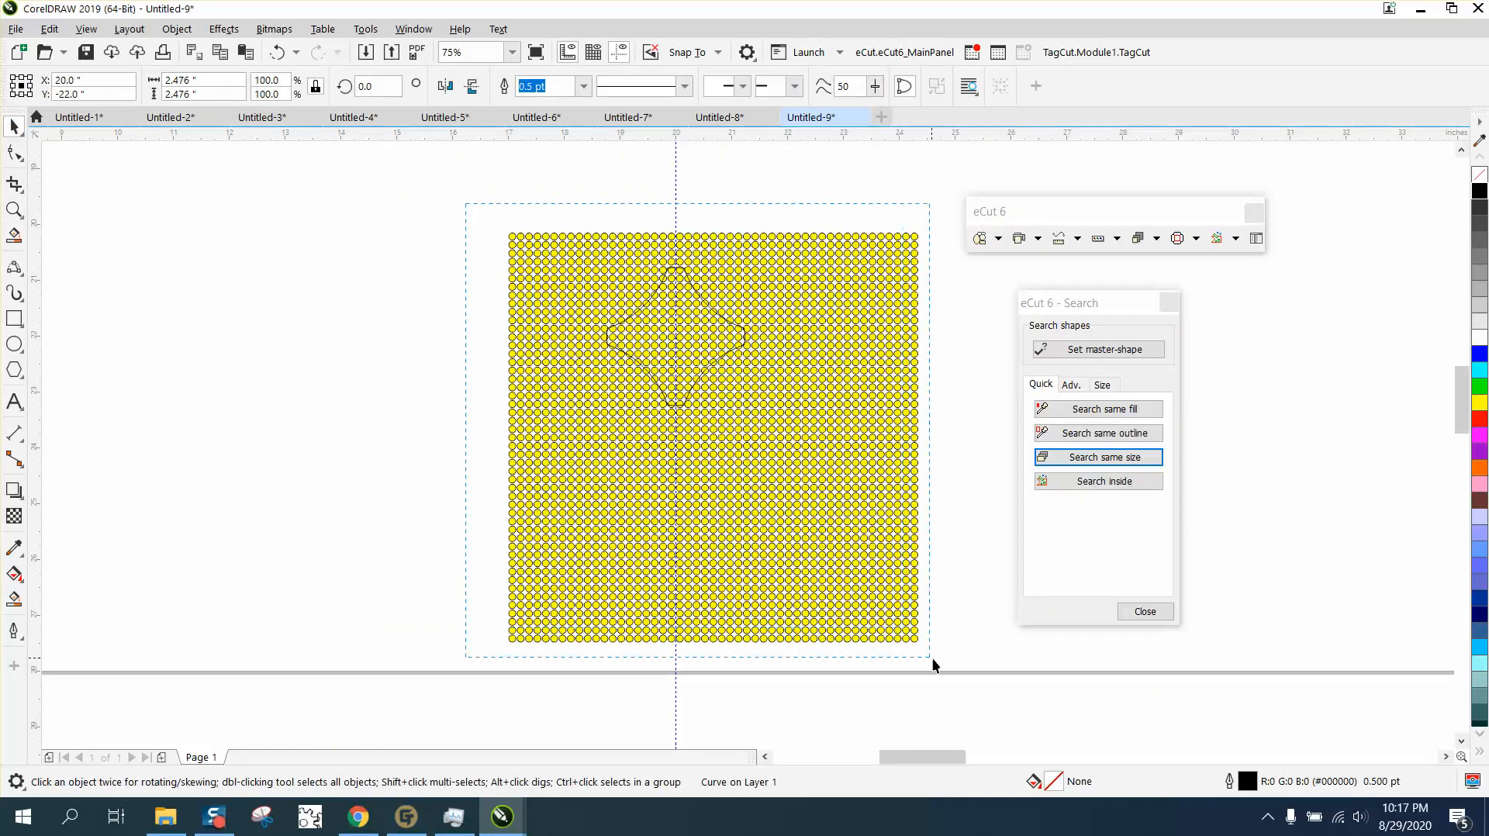
drag(932, 658, 946, 664)
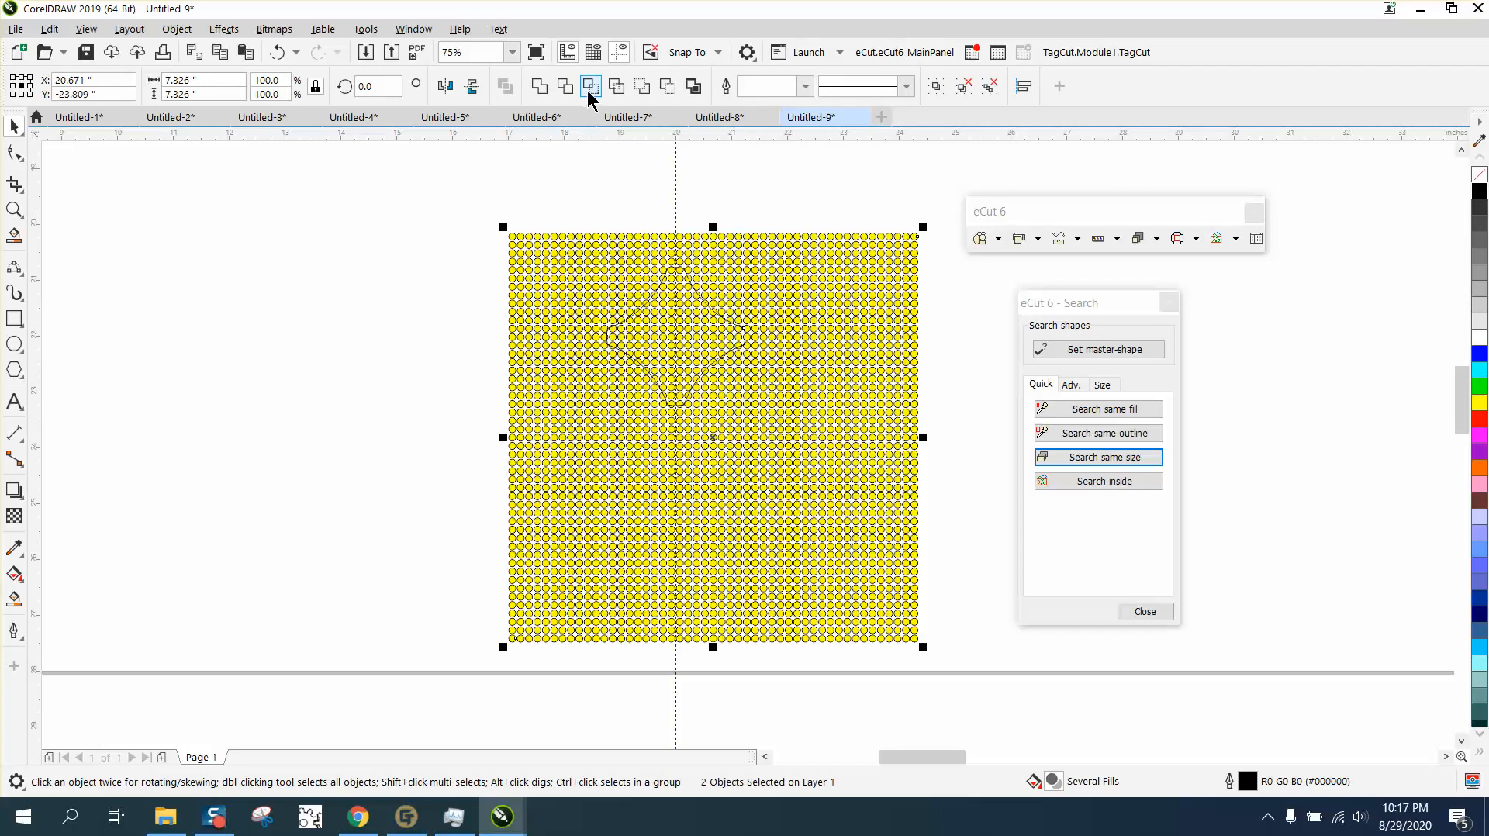
click(591, 86)
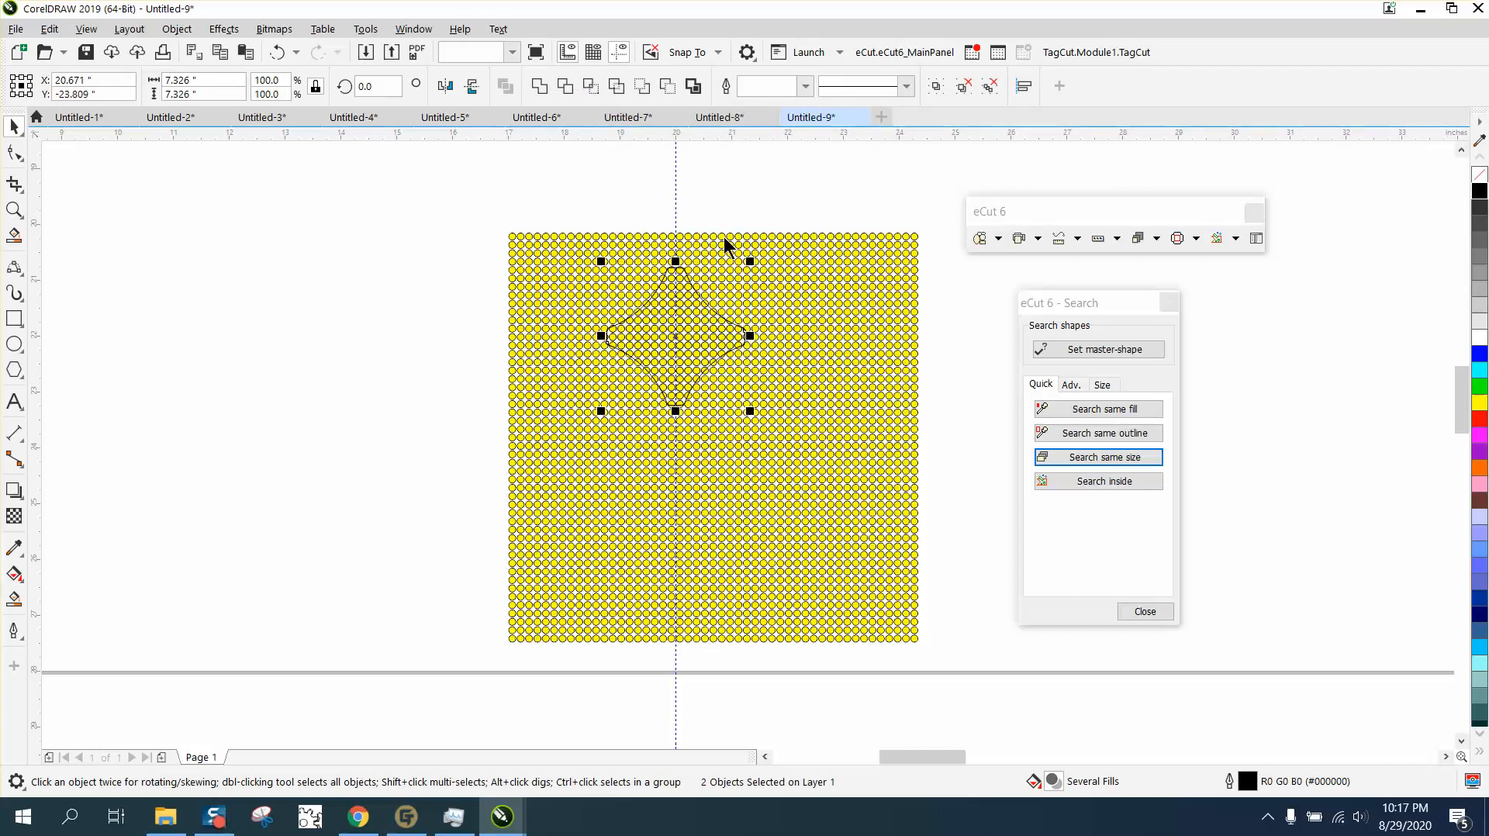
key(shift+Right)
key(shift+Right)
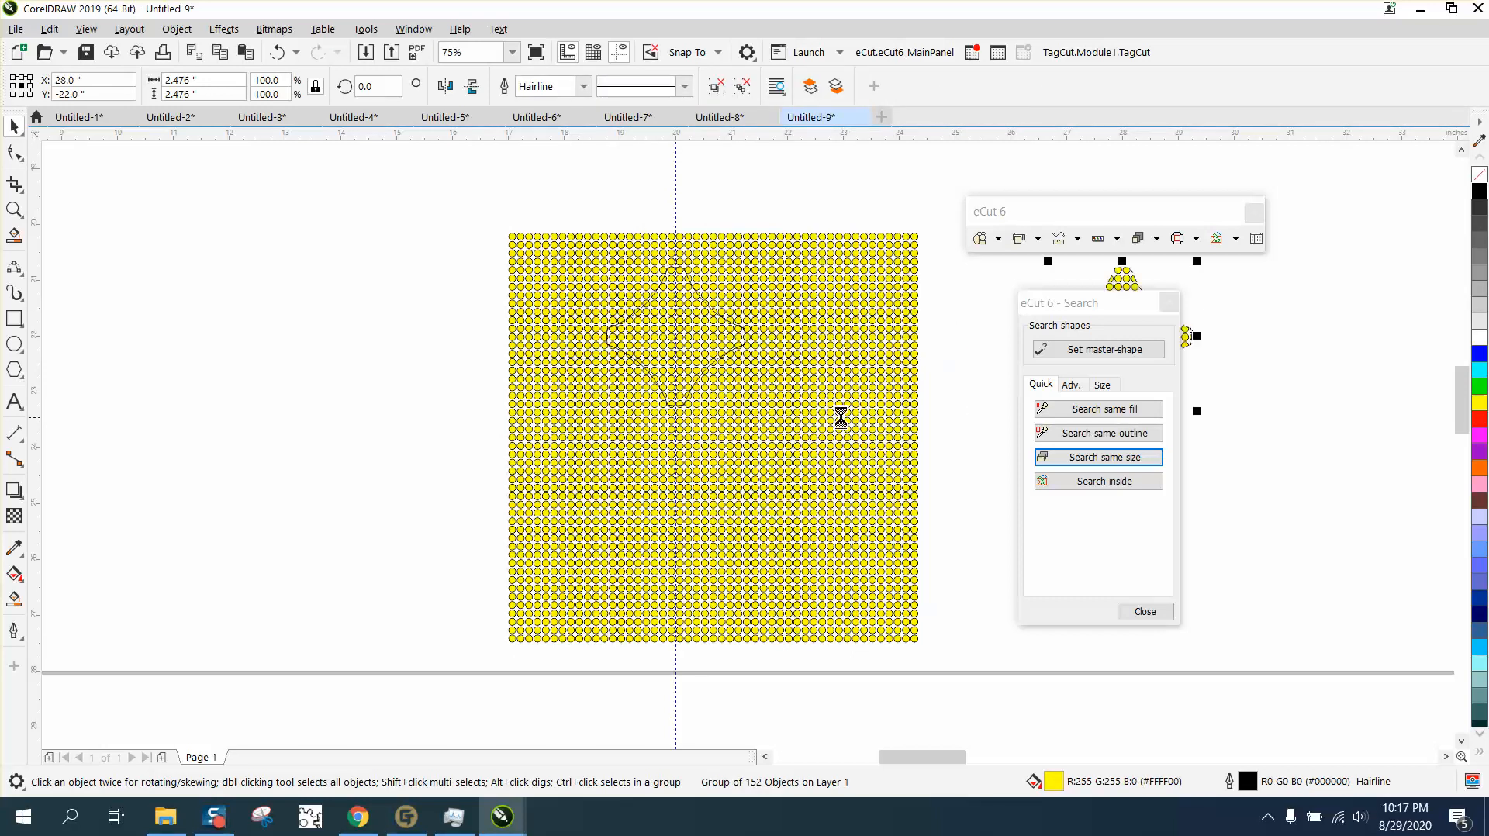
key(shift+Right)
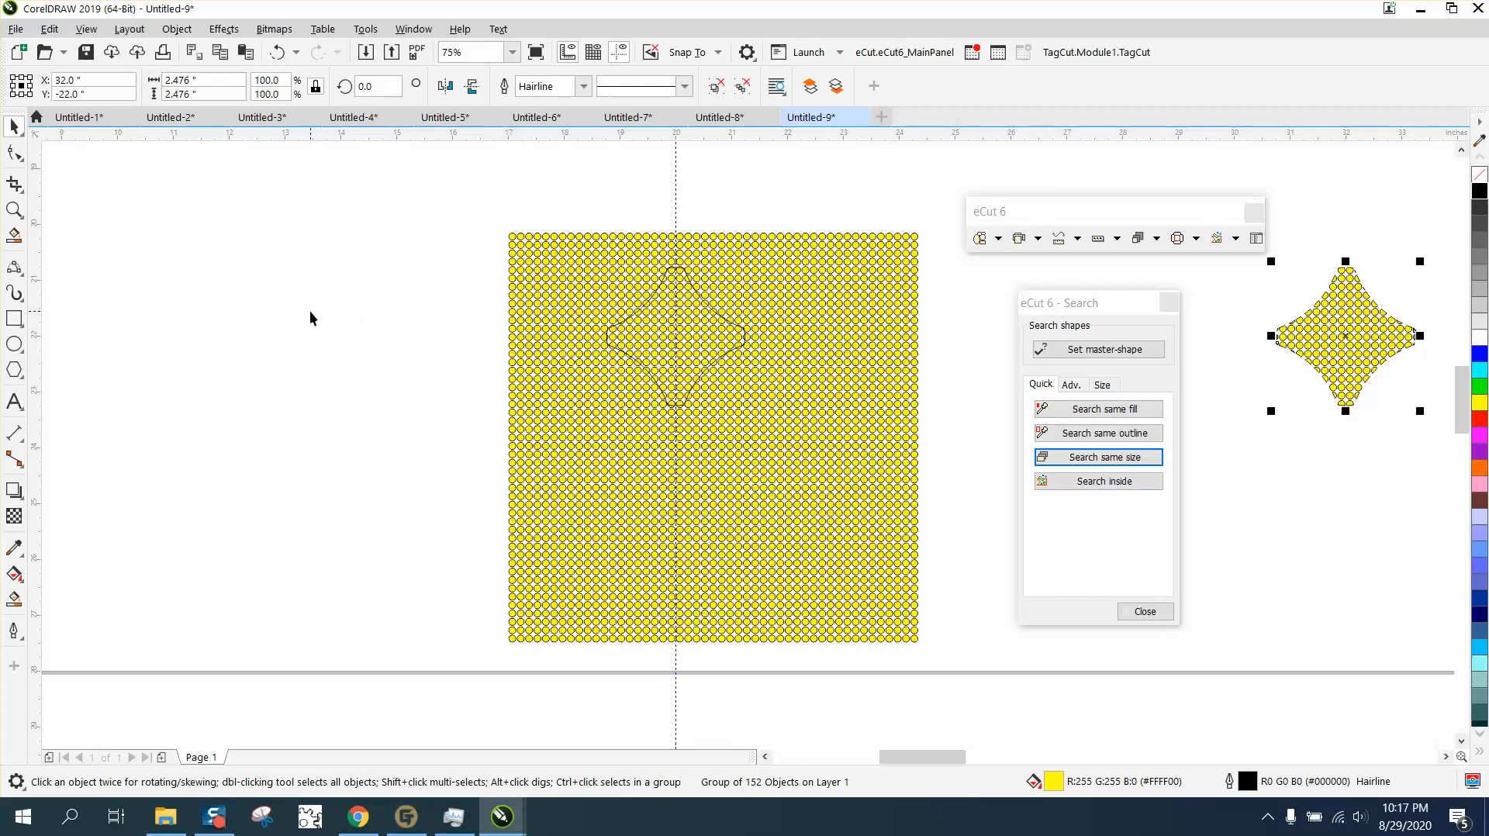
Step: Examine the cut dots along the edges of the intersected star and compare it with the rest of the layout
click(14, 210)
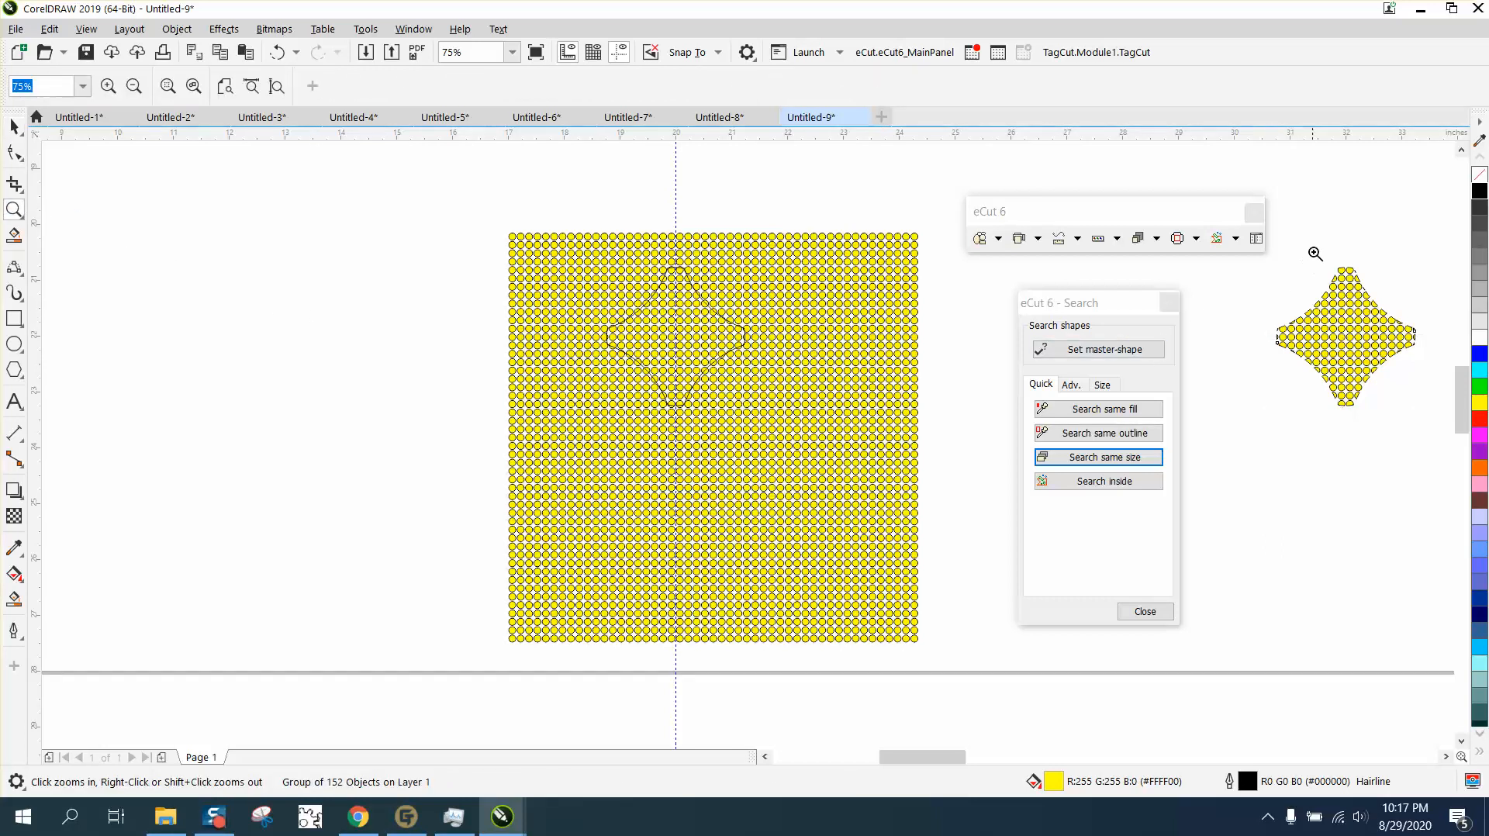
drag(1316, 253, 1372, 305)
right_click(768, 341)
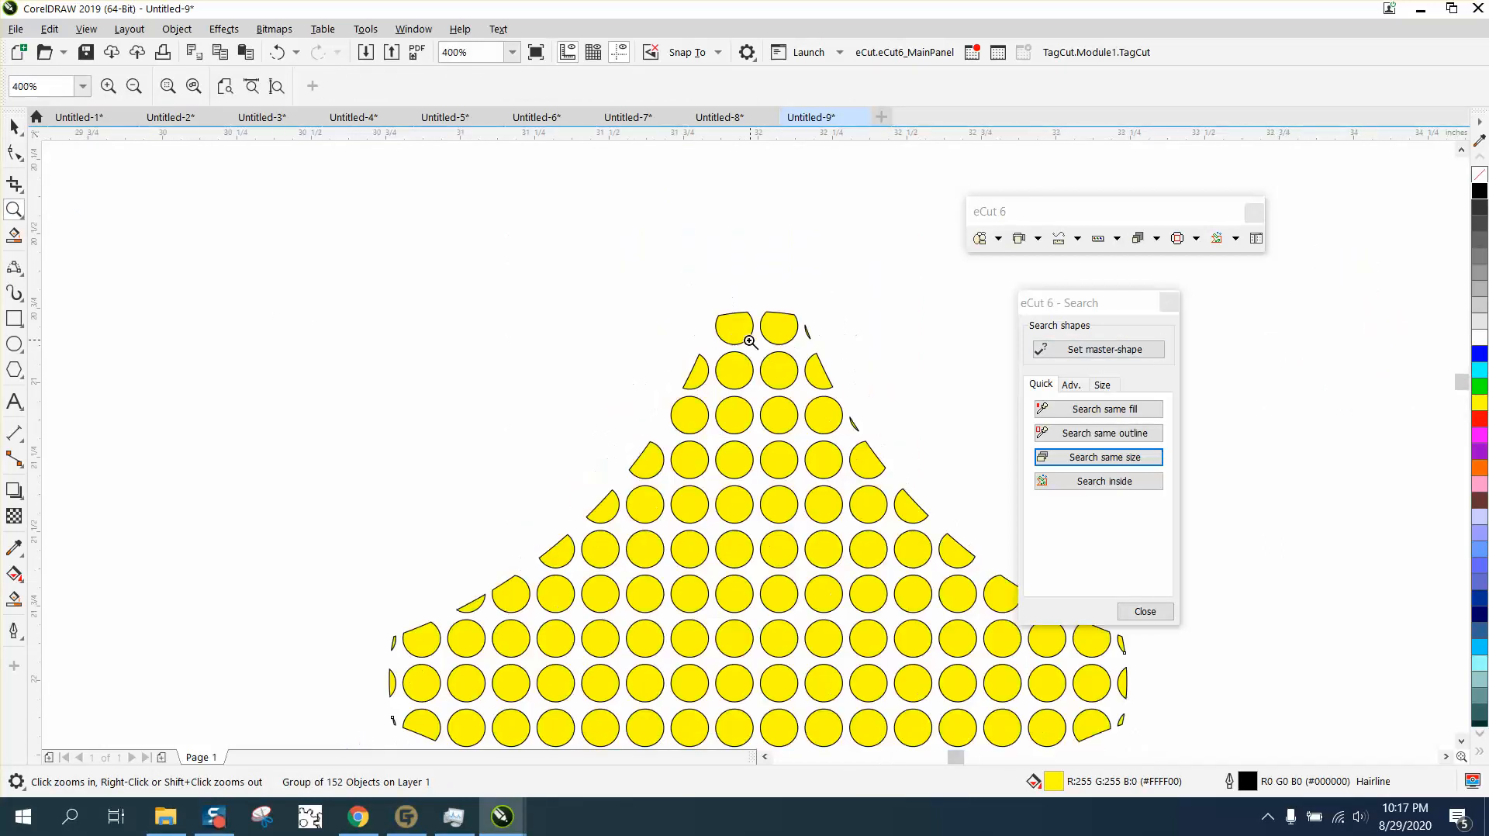
right_click(745, 335)
right_click(744, 335)
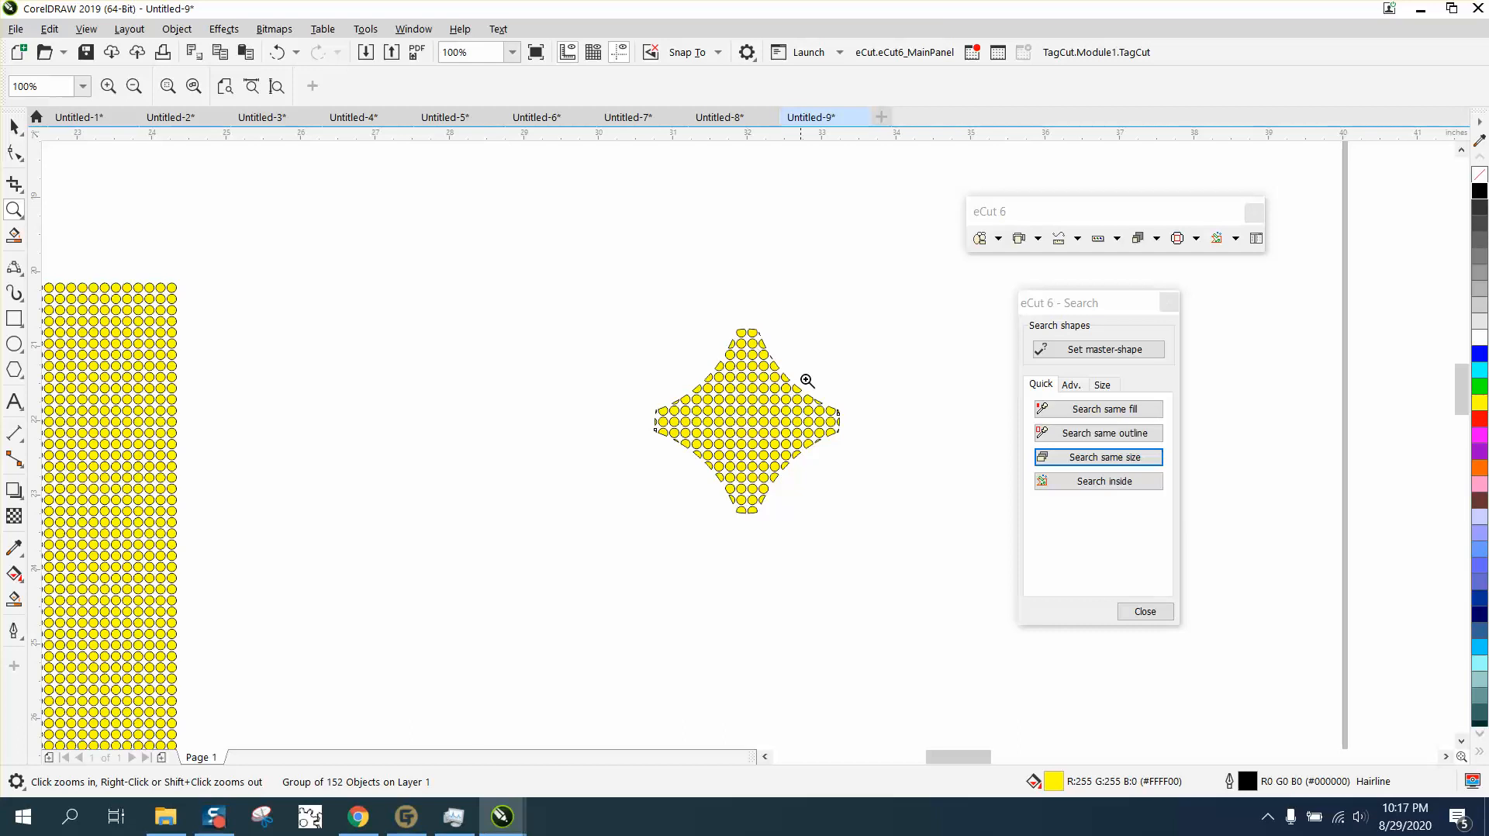
right_click(824, 397)
right_click(836, 403)
right_click(830, 402)
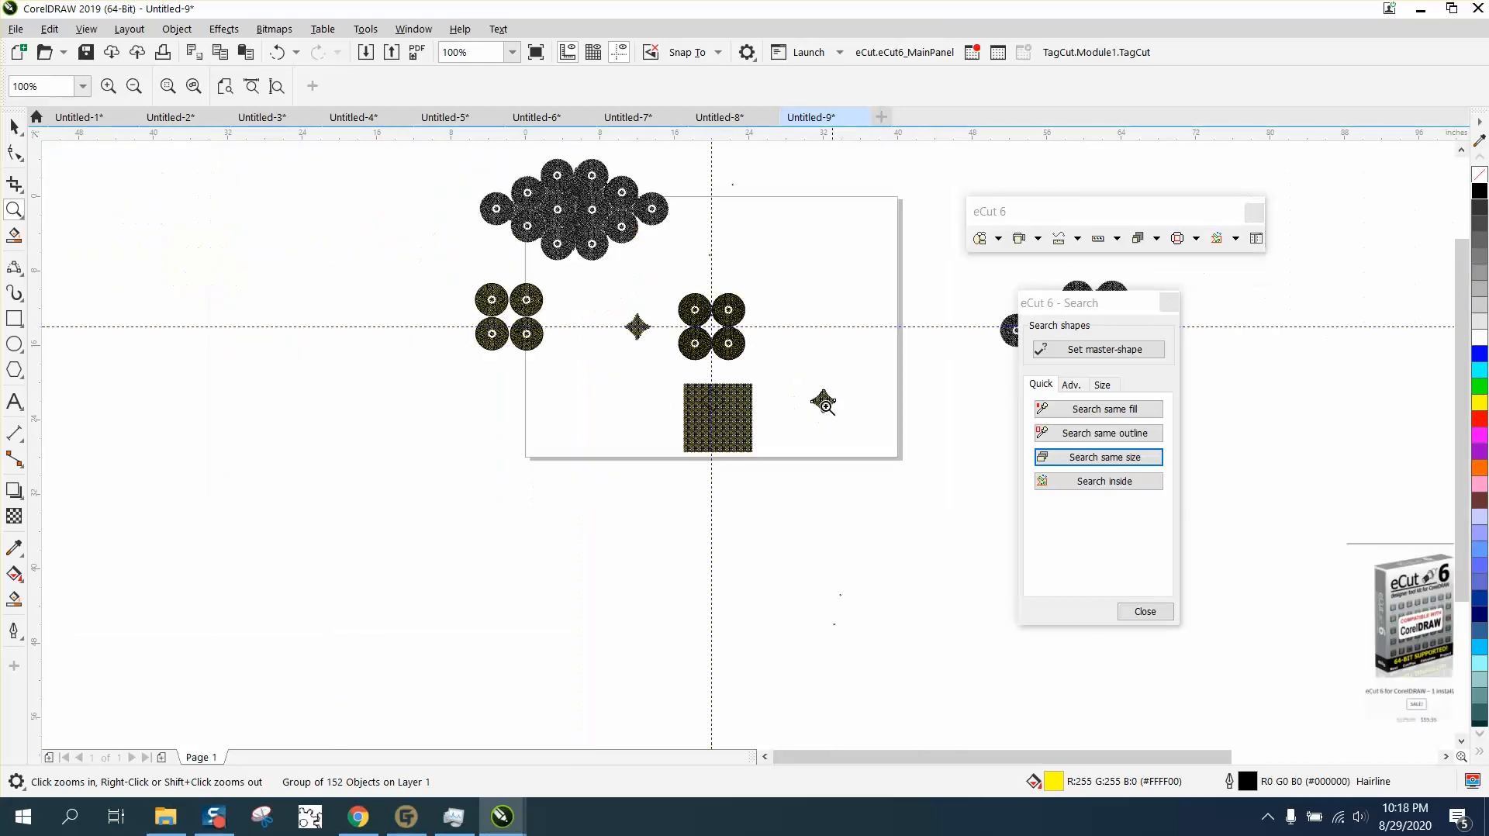
Step: Move the search dialog aside and delete the duplicate cluster of dotted circles outside the page
click(14, 126)
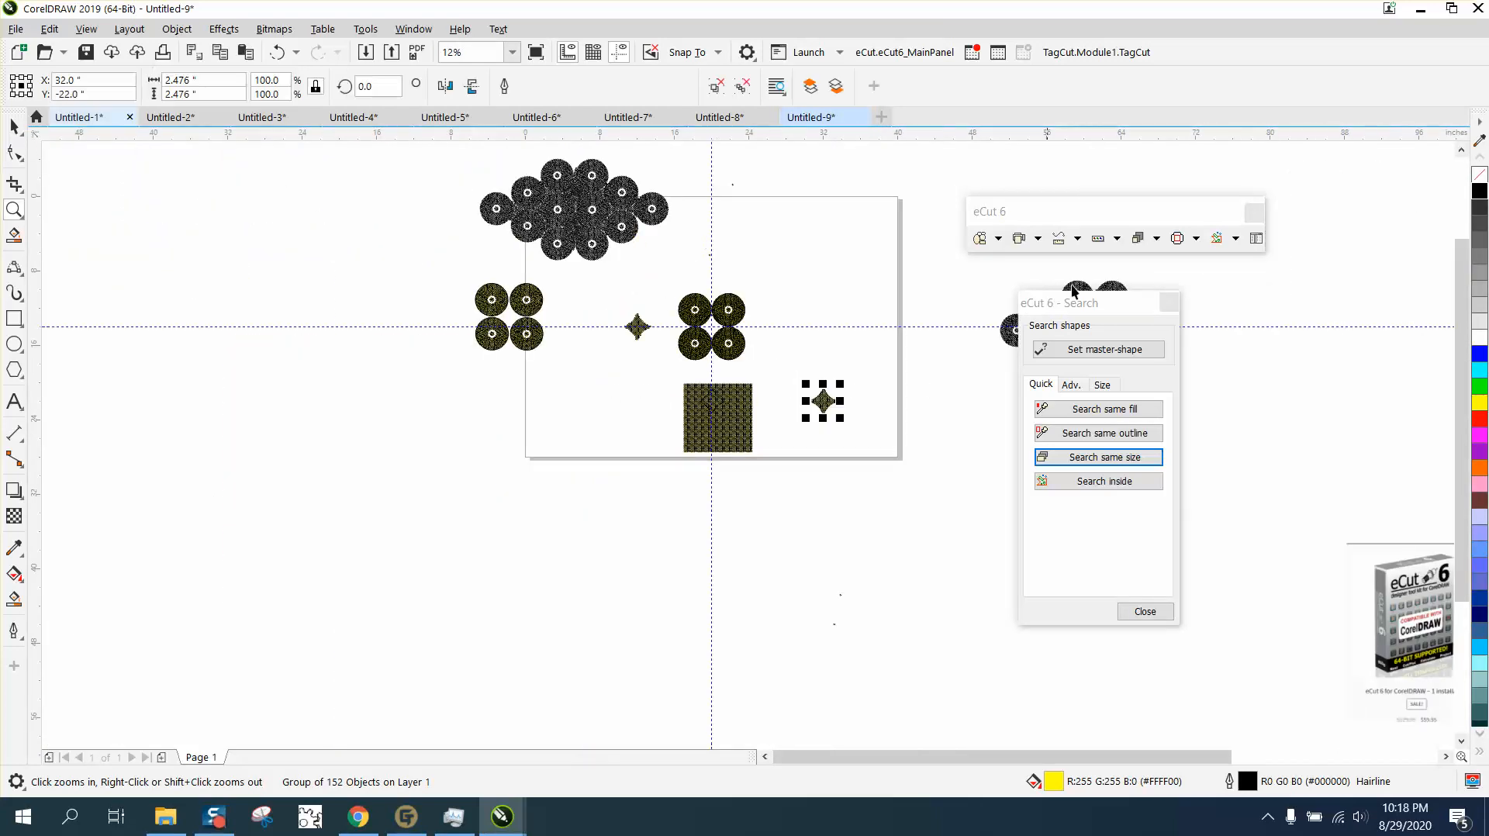
drag(1141, 301, 1318, 363)
click(1095, 308)
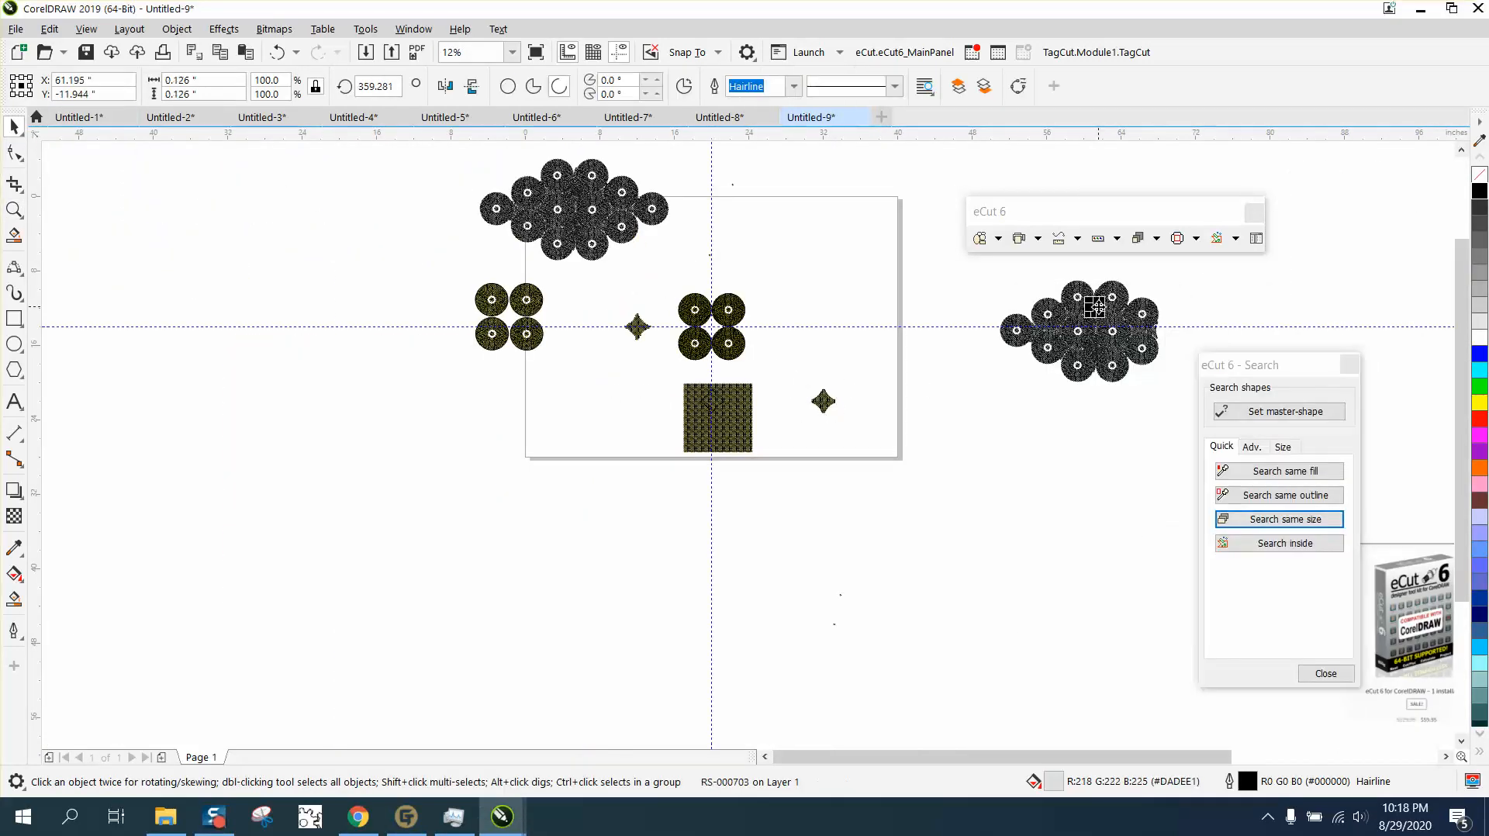
drag(979, 277, 1180, 398)
key(Delete)
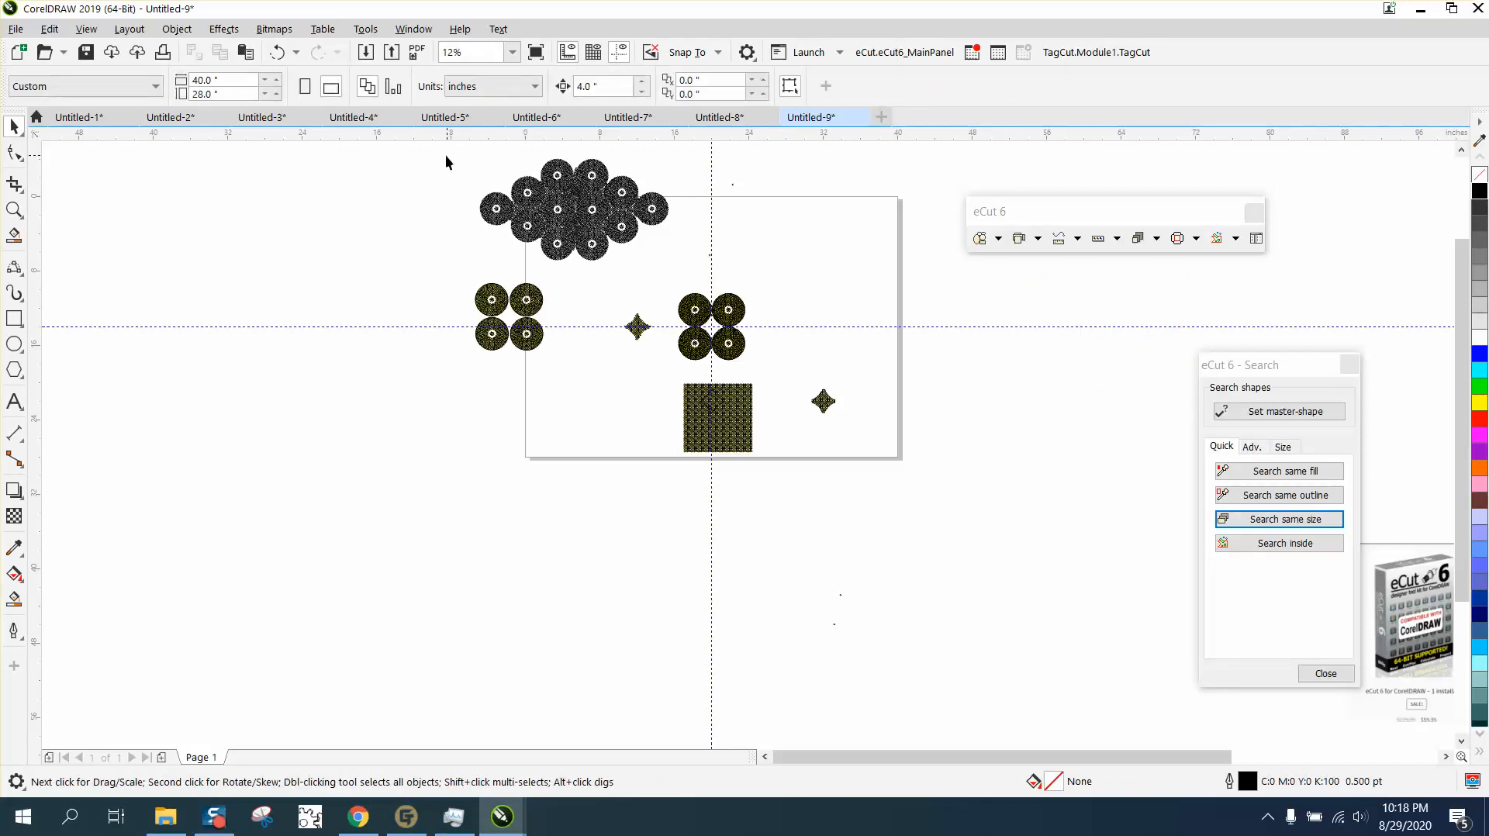
Step: Examine the intersected star beside the dot grid and compare it with the surrounding circle layouts
drag(445, 160, 588, 448)
click(14, 210)
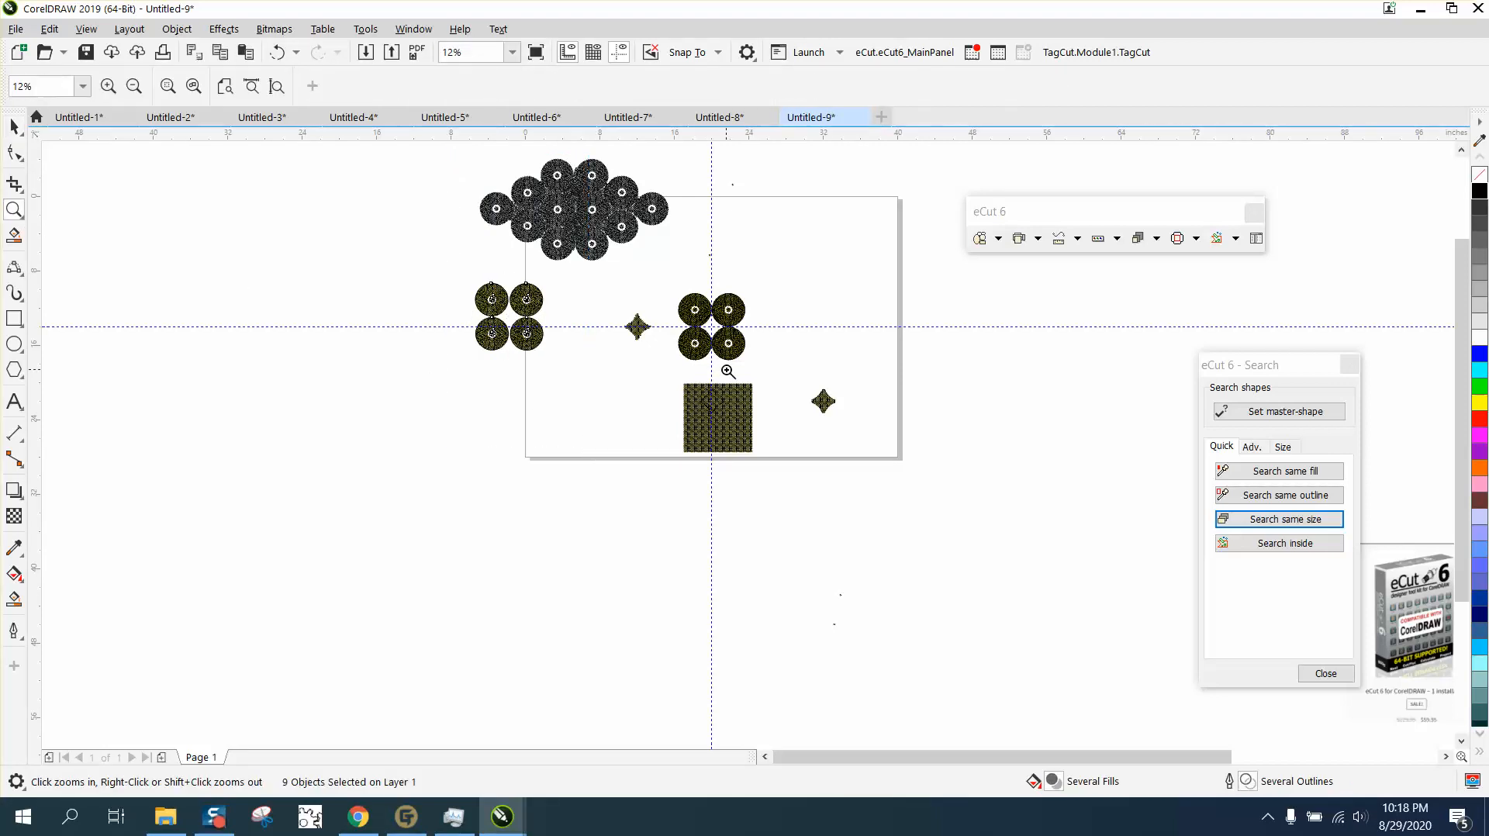
drag(732, 365, 872, 458)
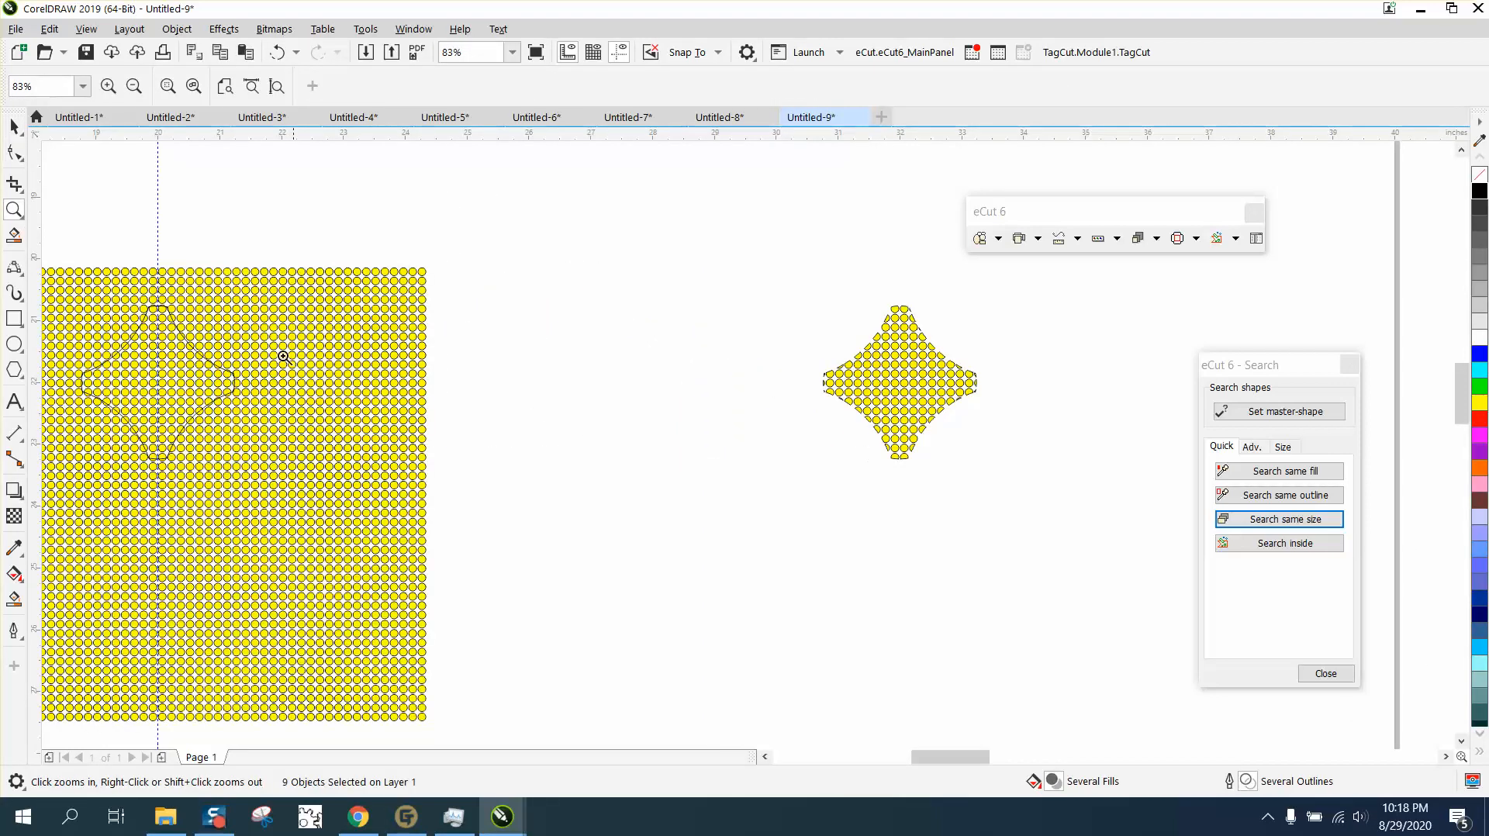
click(14, 126)
scroll(635, 348, down, 5)
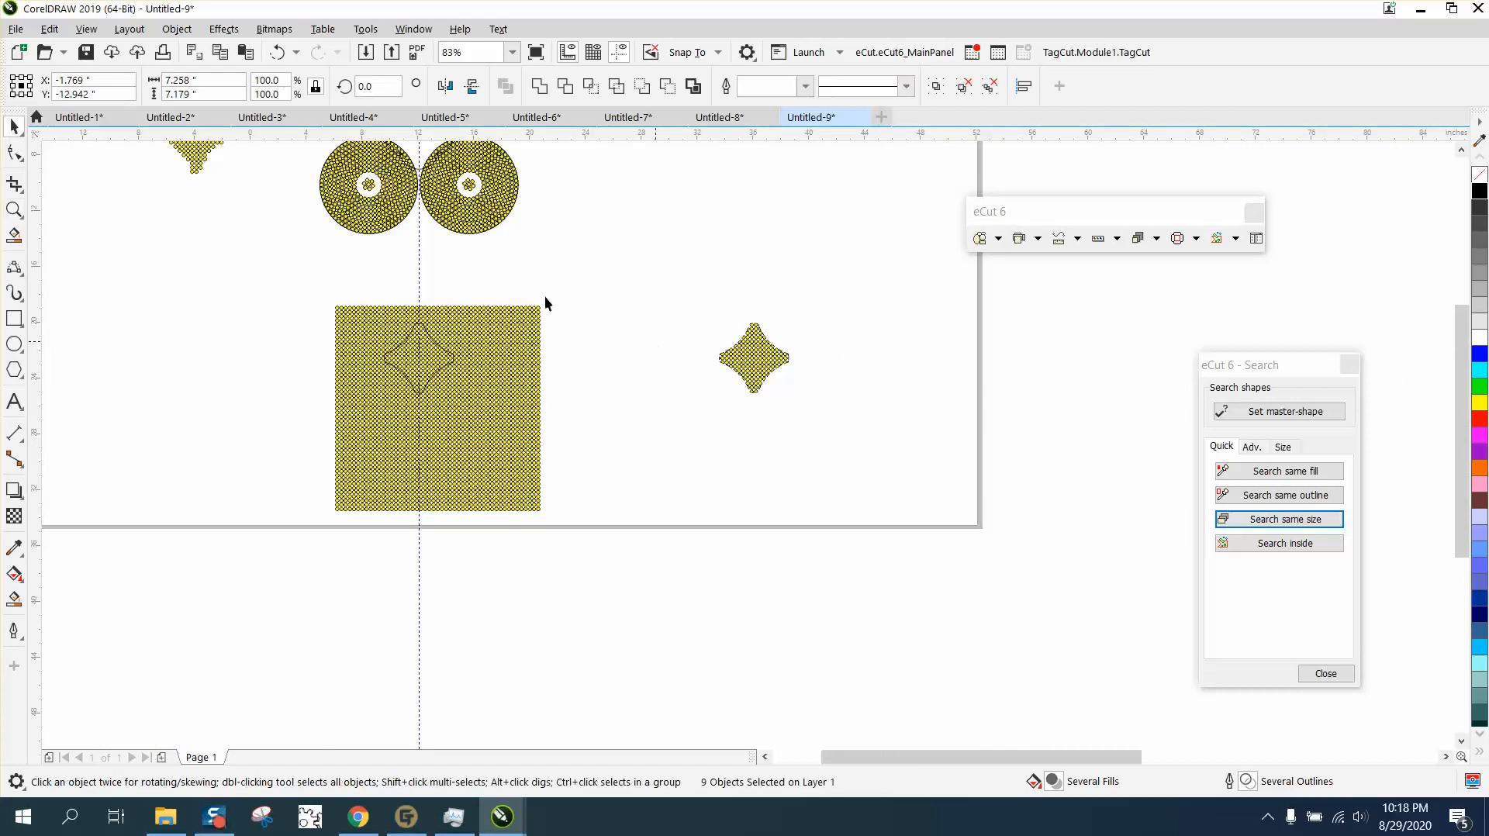
drag(427, 224, 539, 246)
click(442, 225)
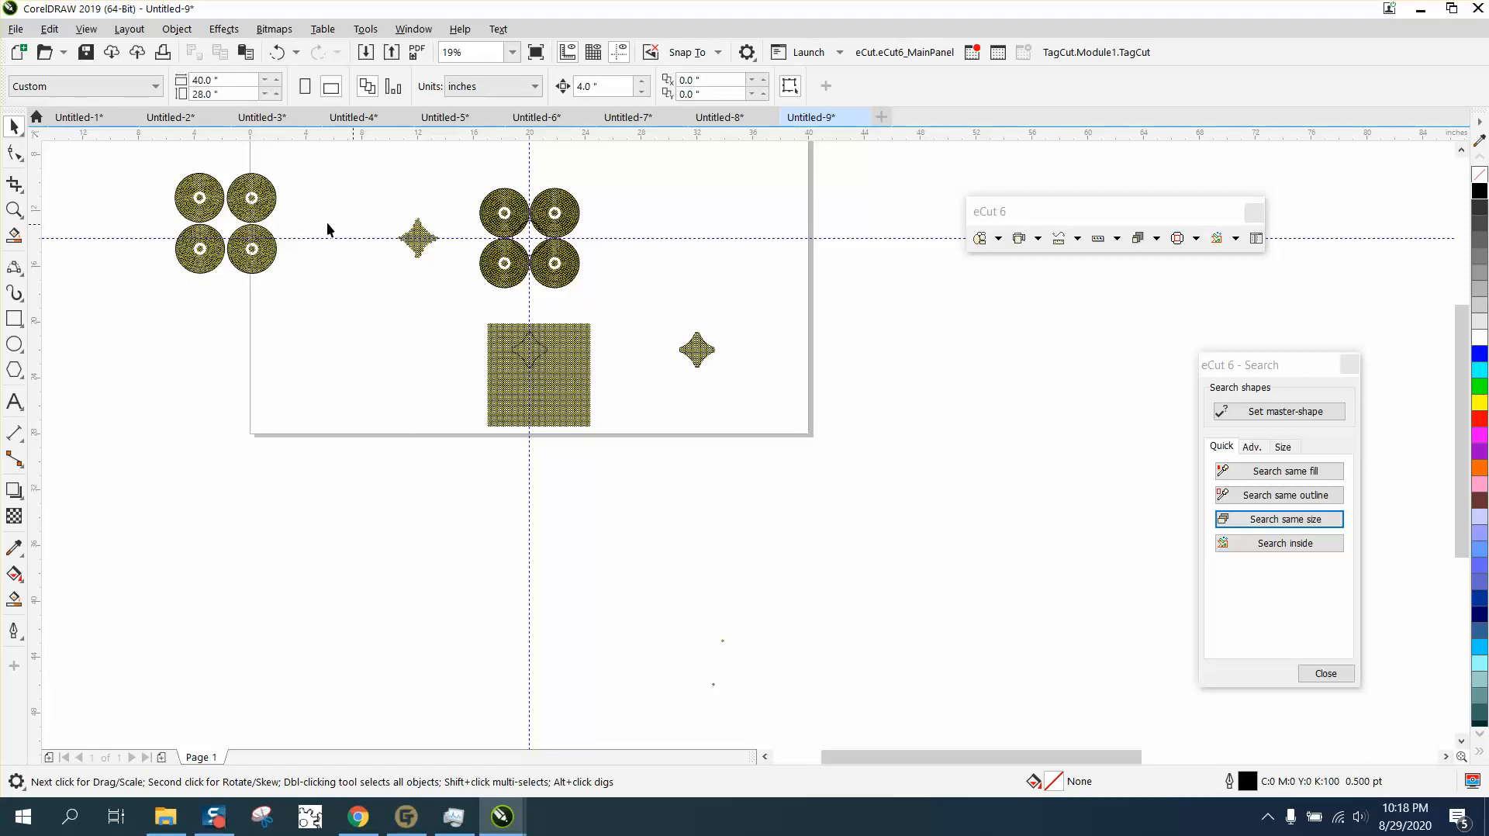
Step: Move the outermost whole dot from the right tip of the earlier dot star to just above and left of the intersected star
click(14, 210)
drag(397, 211, 477, 253)
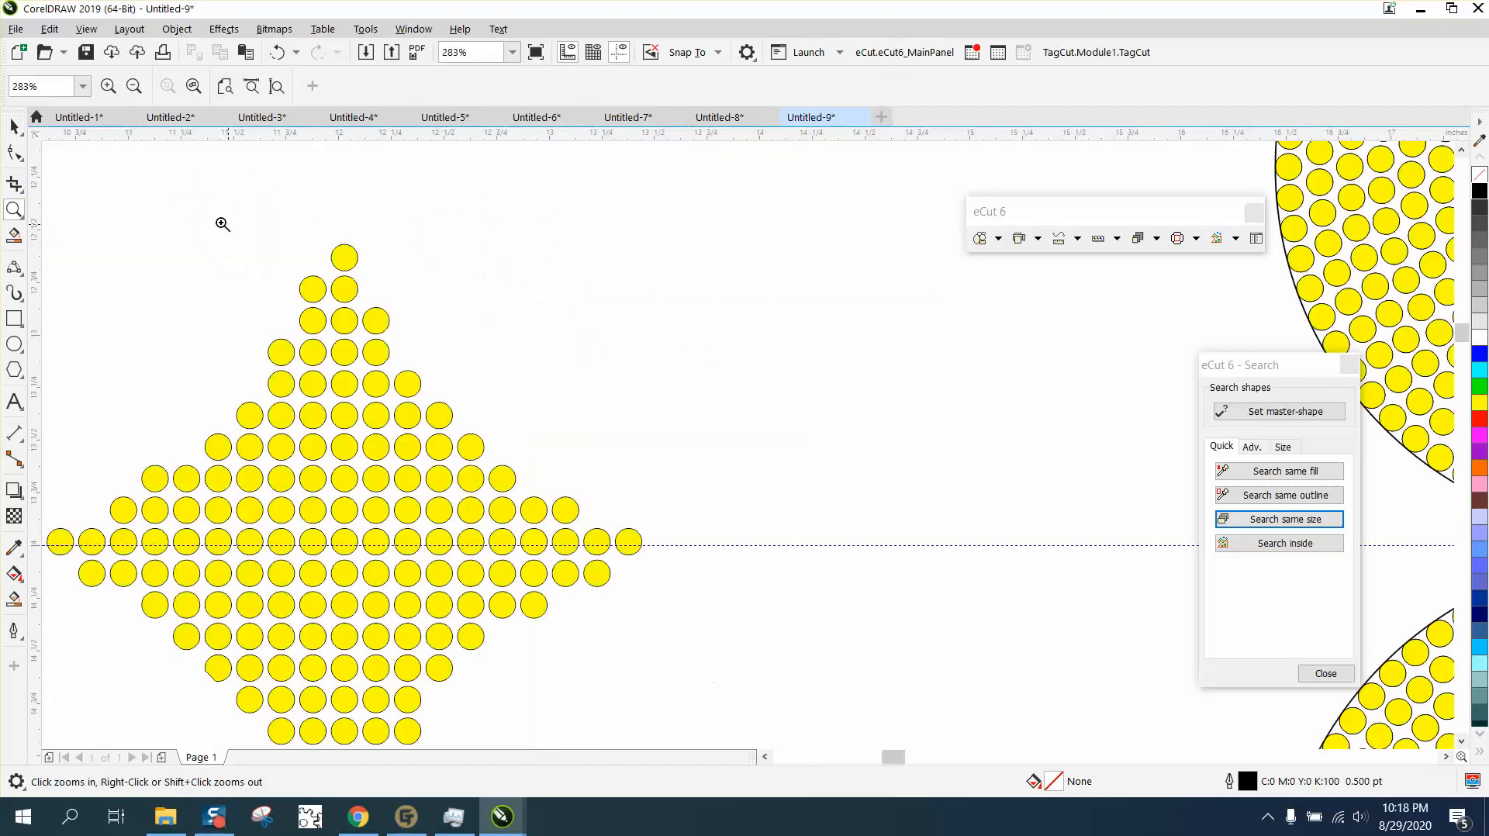
key(space)
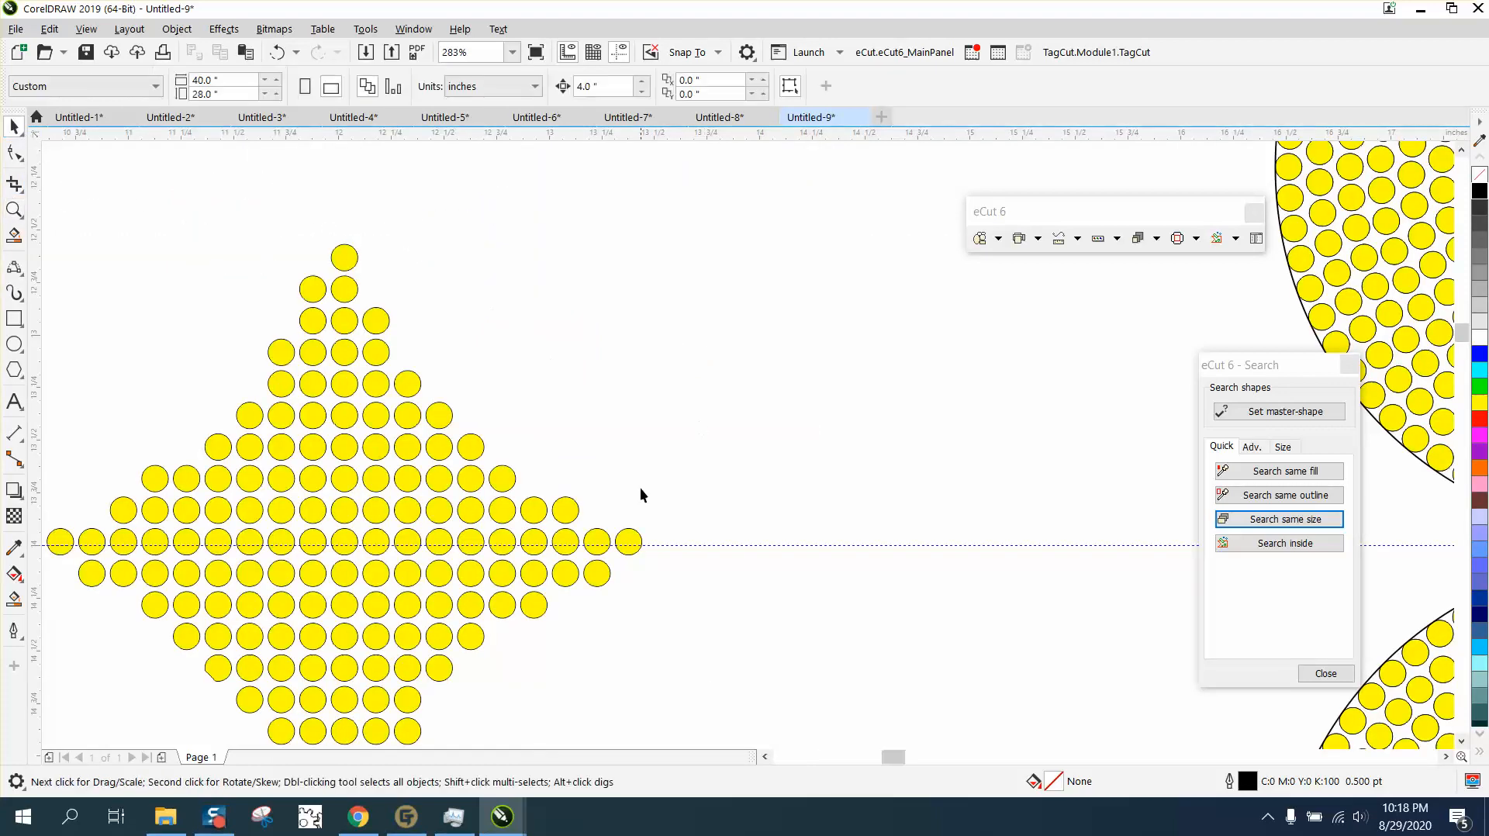
click(640, 543)
scroll(650, 458, down, 3)
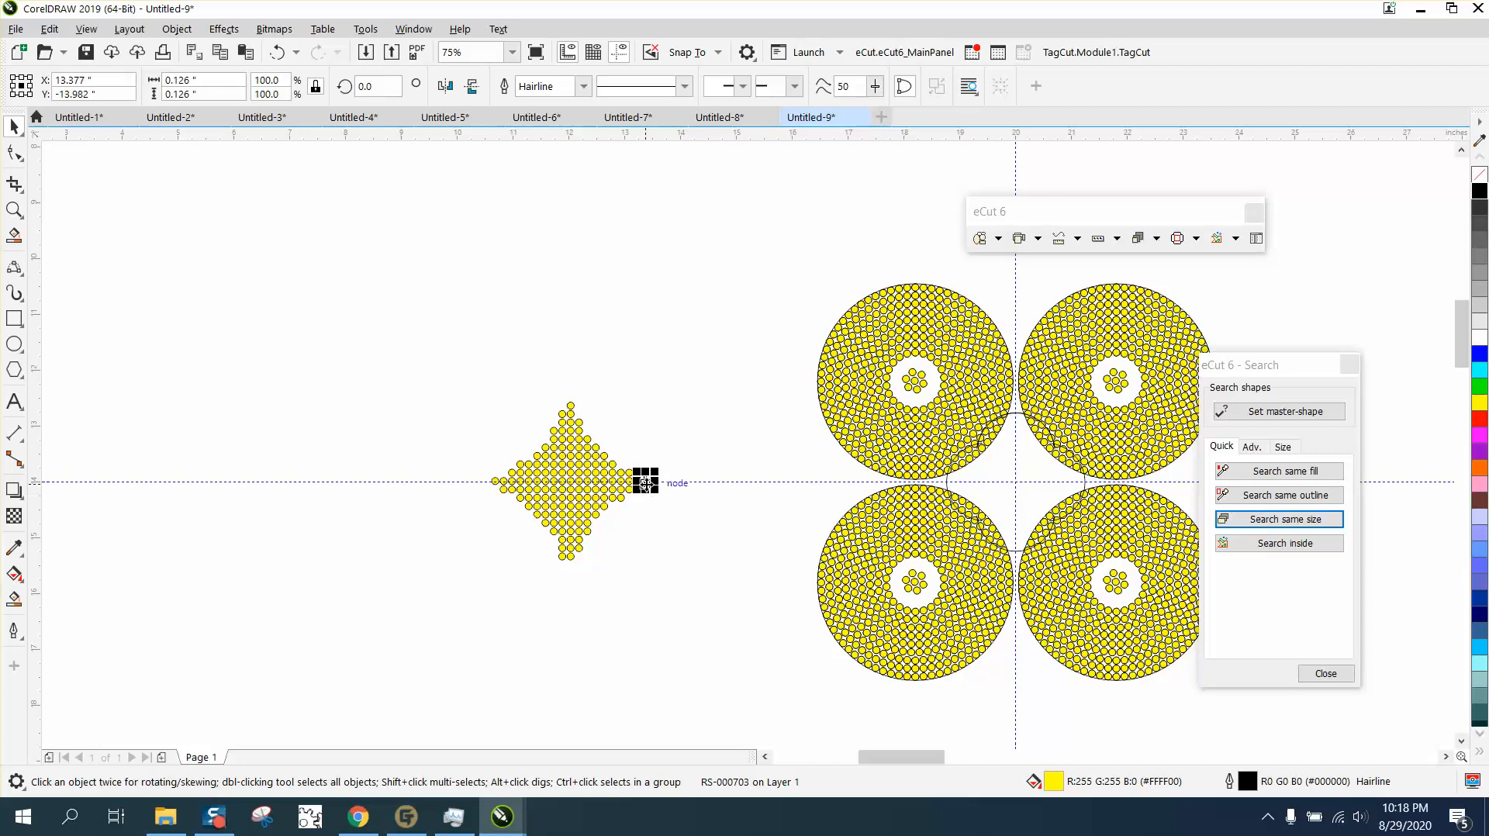
scroll(645, 483, down, 1)
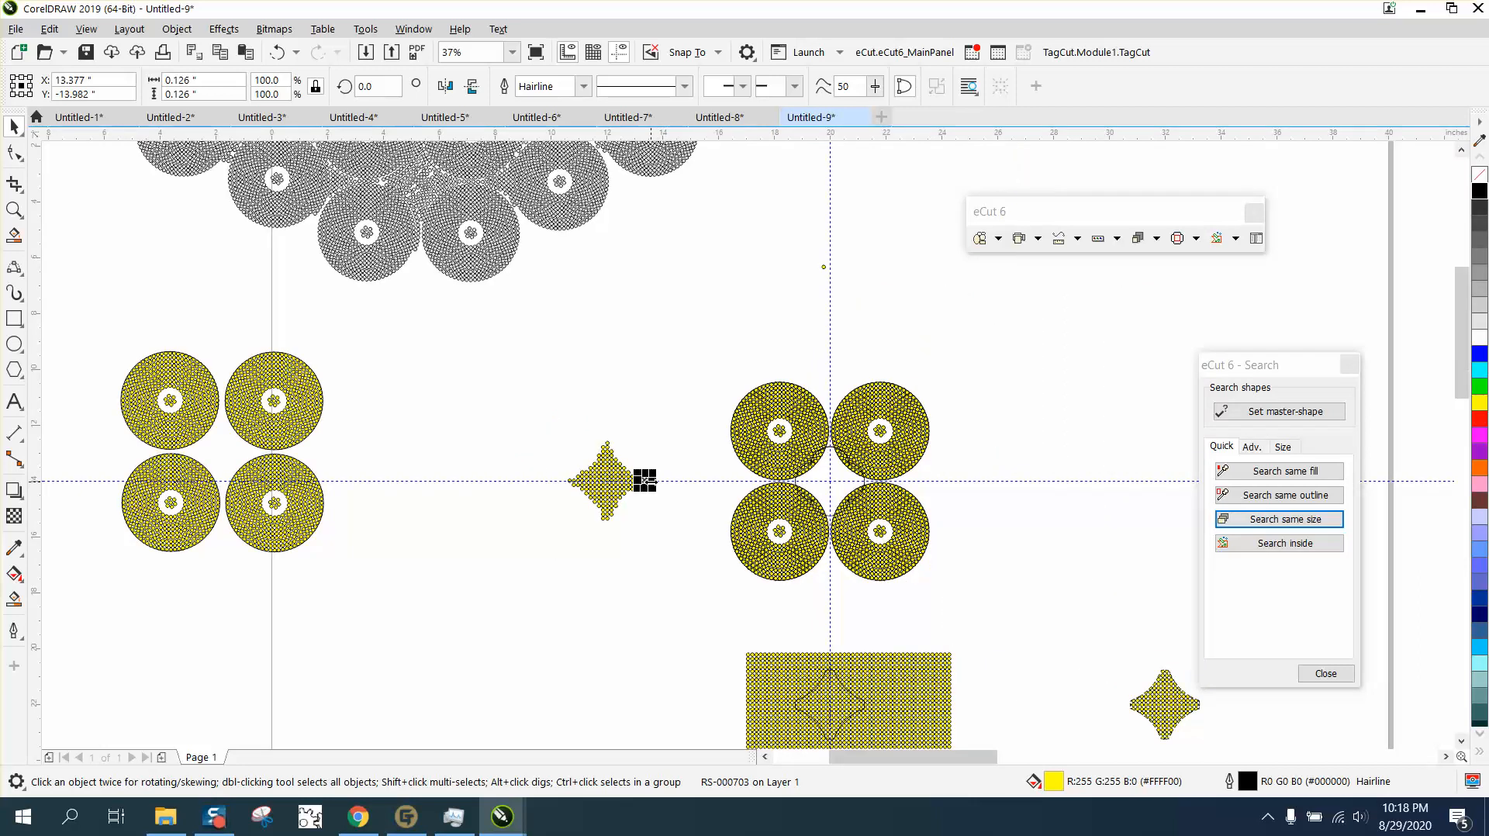
drag(648, 481, 710, 480)
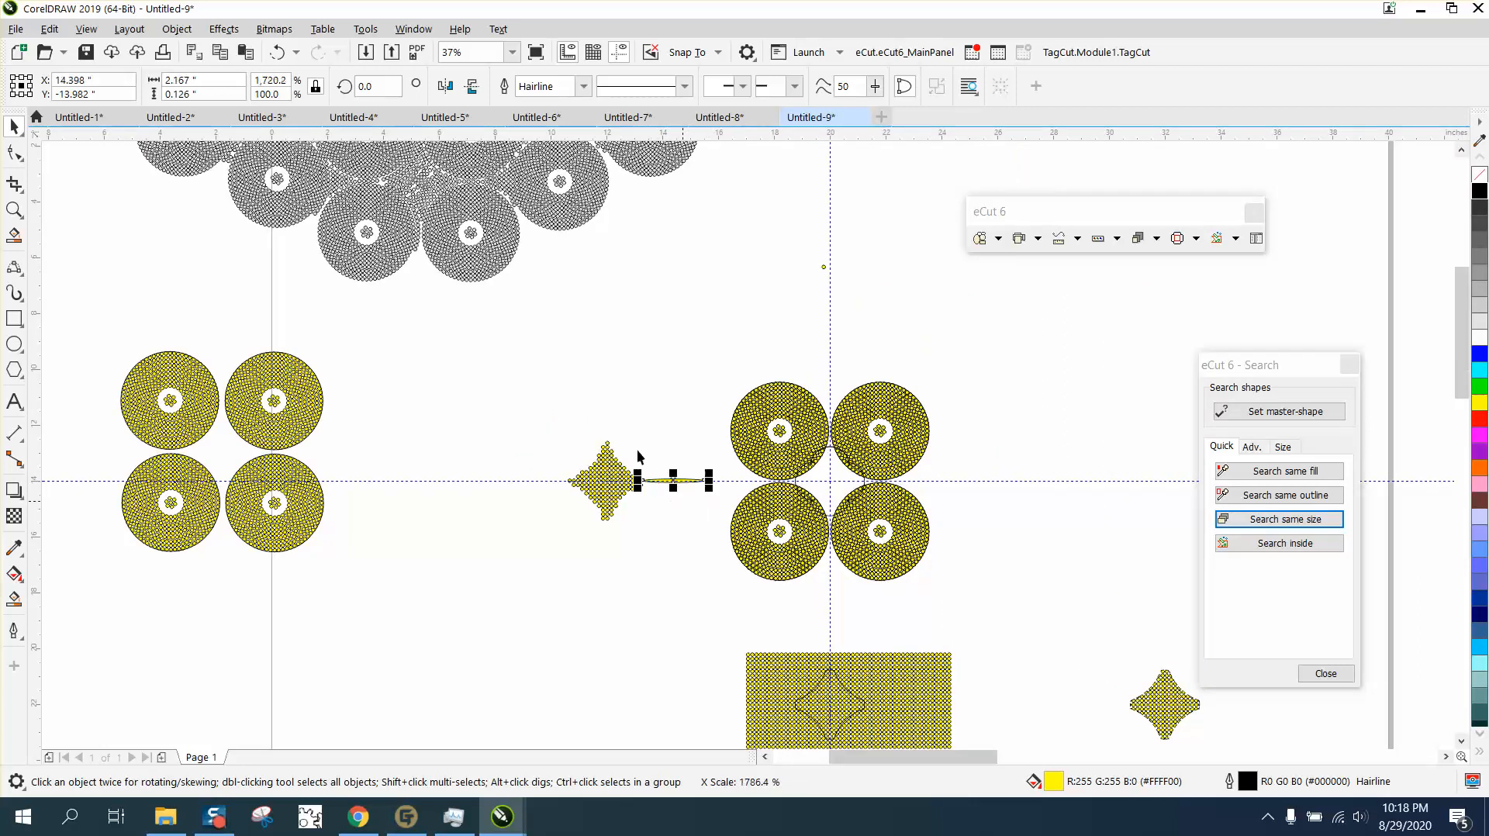
click(277, 52)
drag(644, 481, 1129, 665)
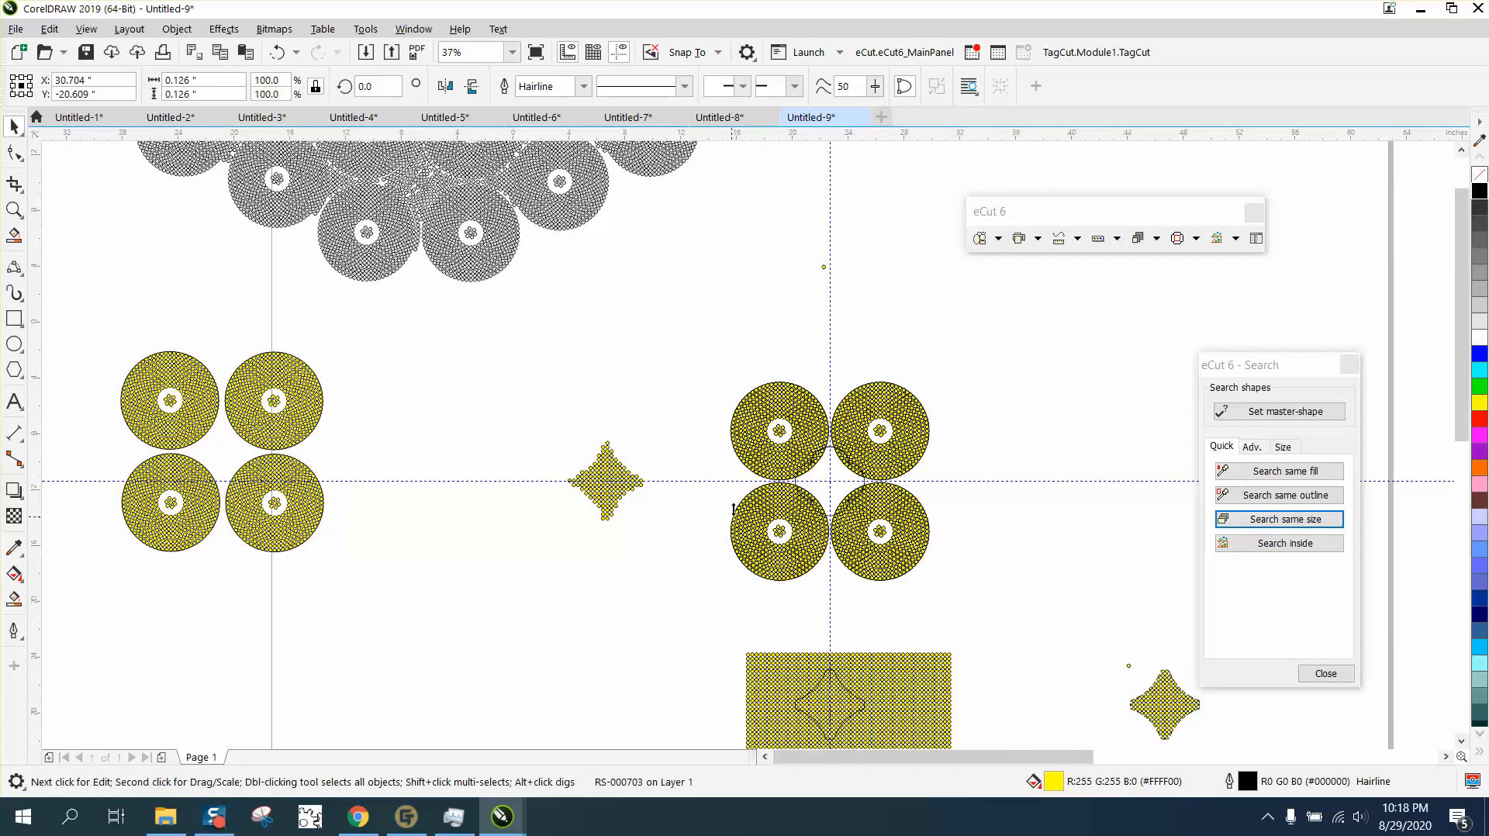
Step: Lock the circle clusters, the earlier star and the dot grid, leaving the intersected star and its loose dot unlocked
scroll(731, 481, down, 5)
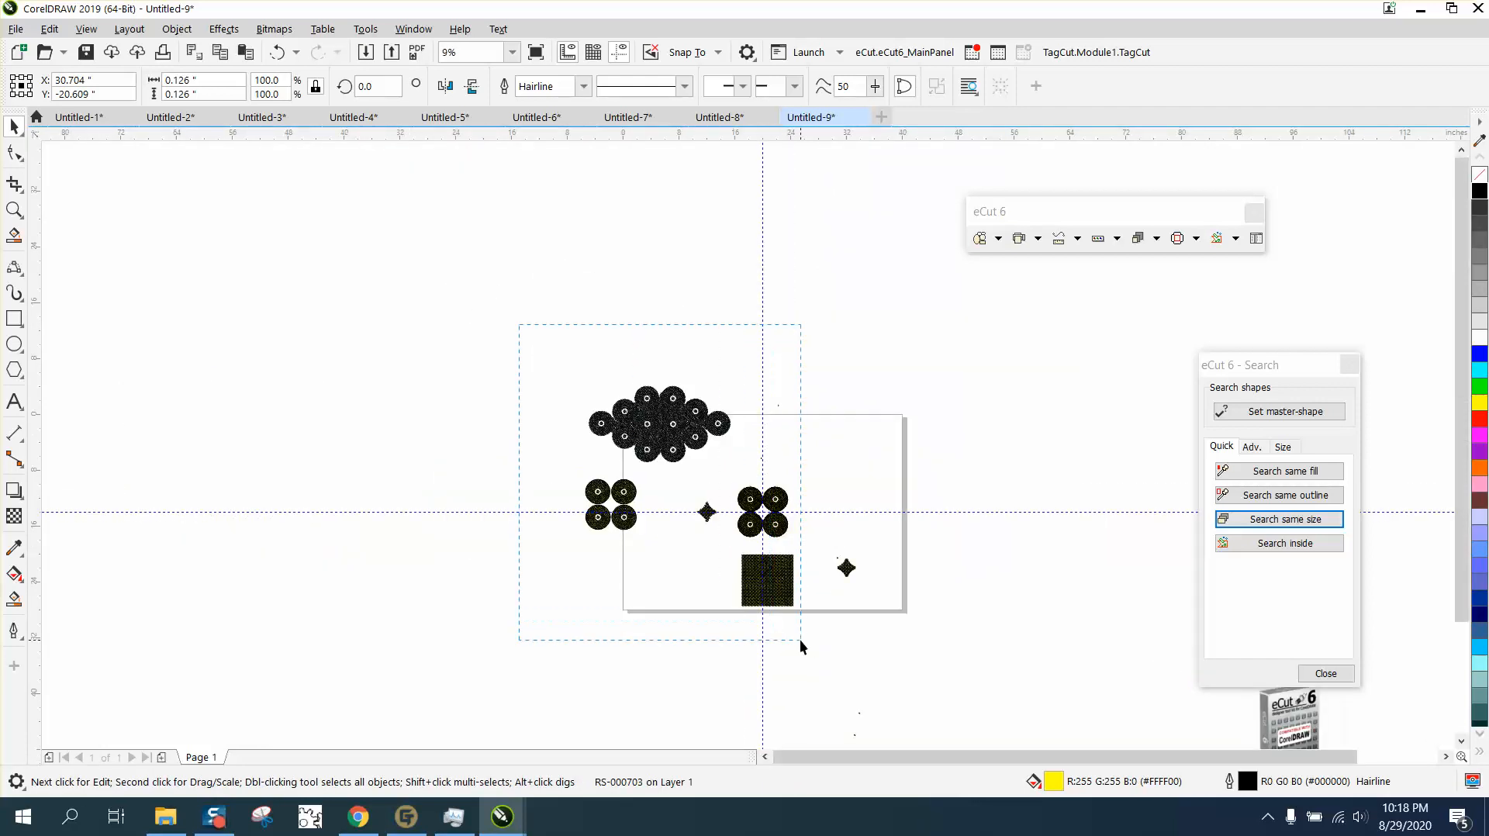
drag(808, 645, 811, 647)
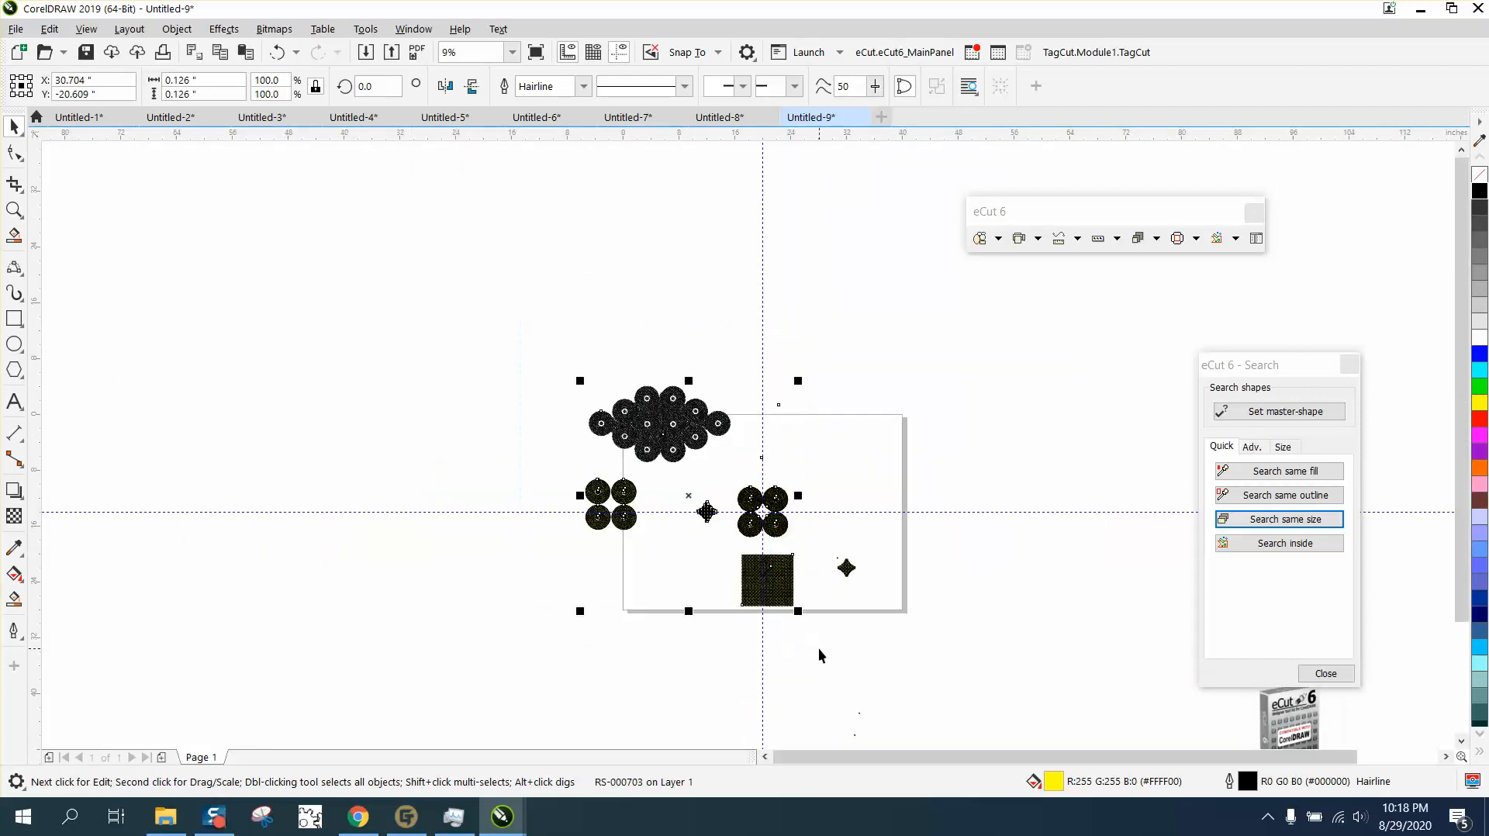
click(189, 35)
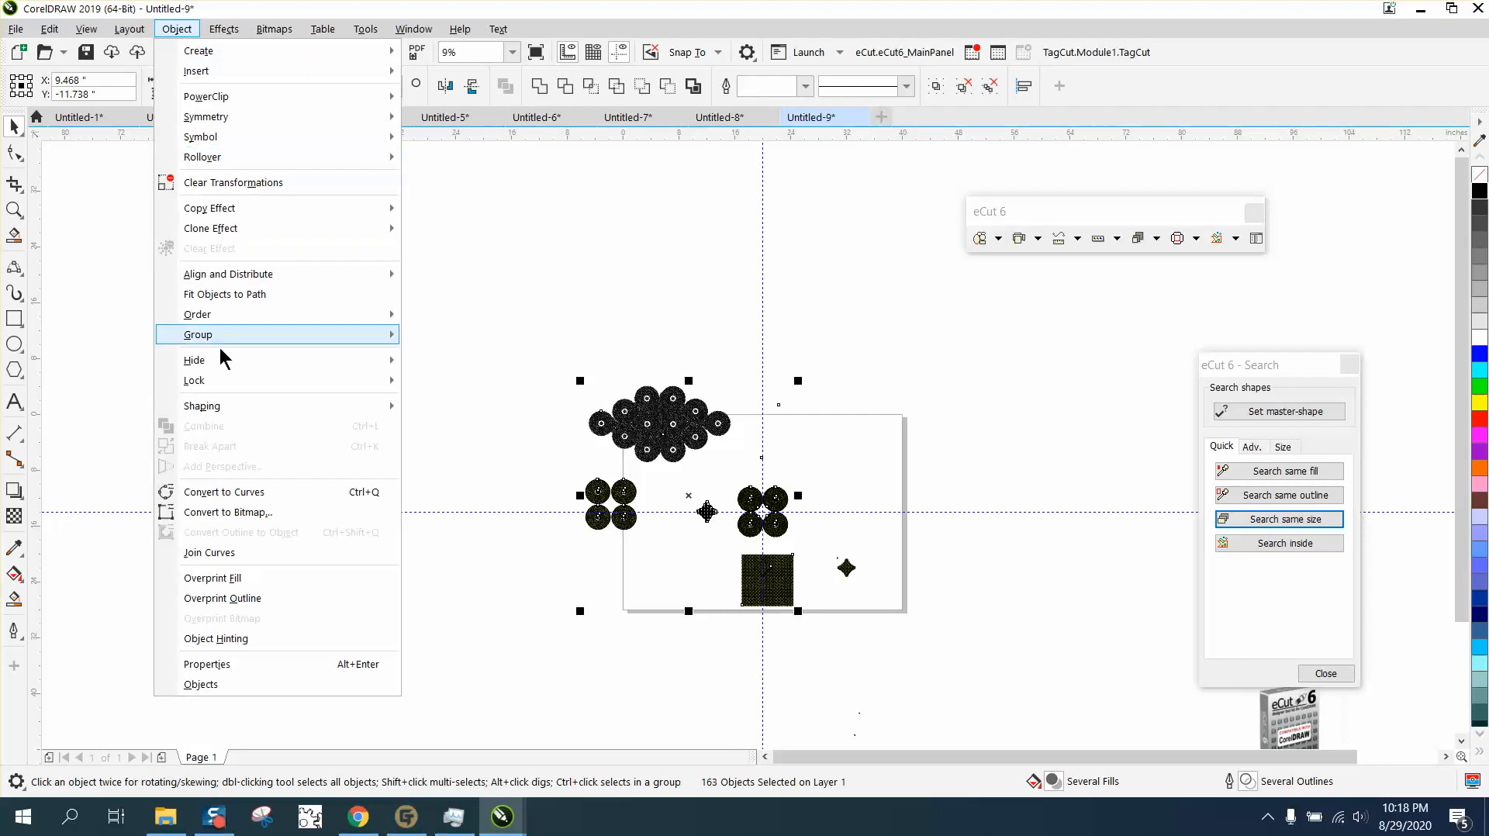
mouse_move(374, 382)
click(439, 384)
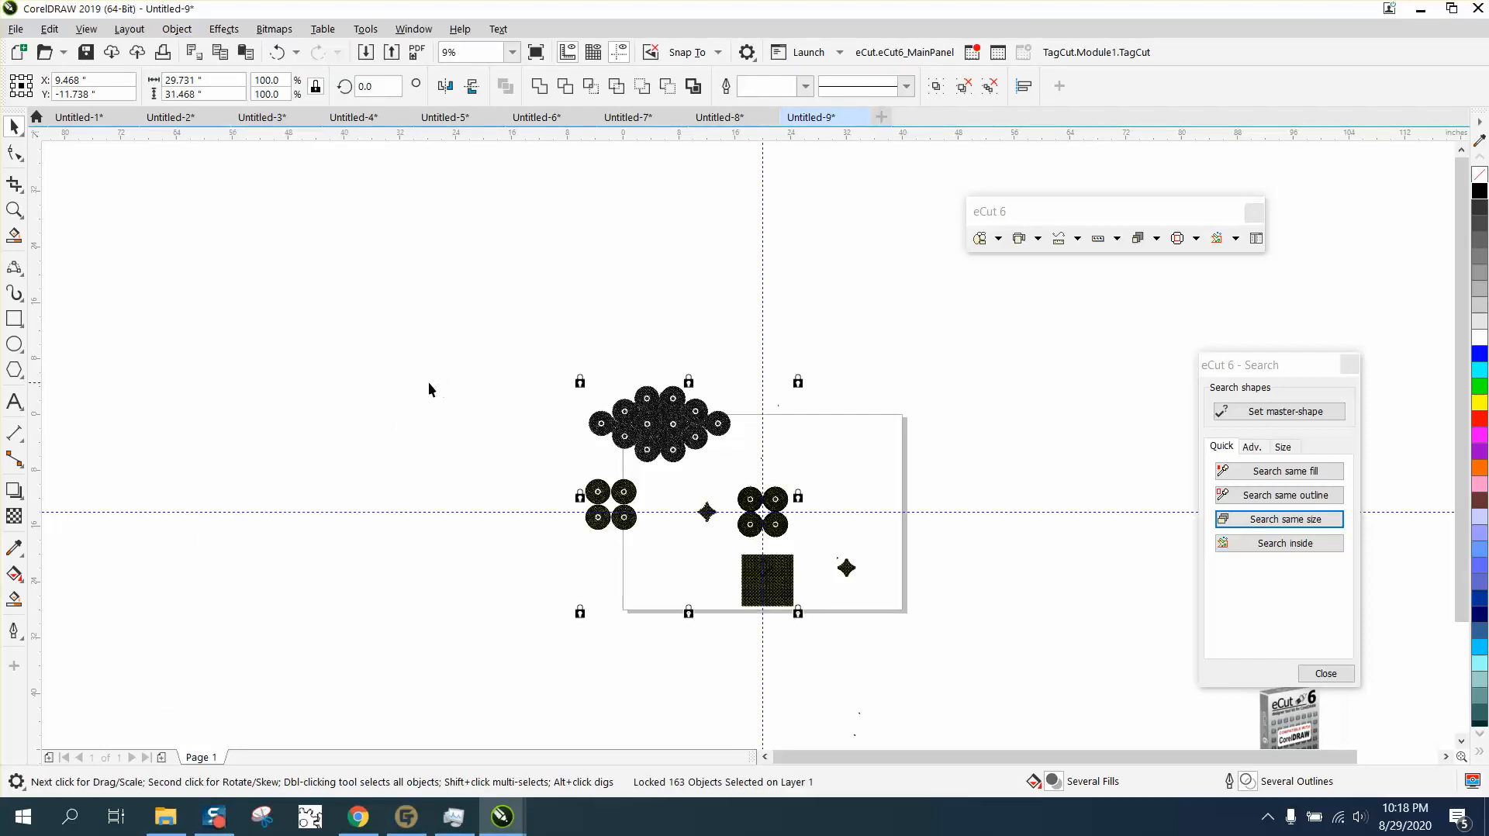
Step: Move the eCut 6 product image and the MacroMonster banner up to the empty area right of the page
click(14, 209)
drag(824, 576, 880, 591)
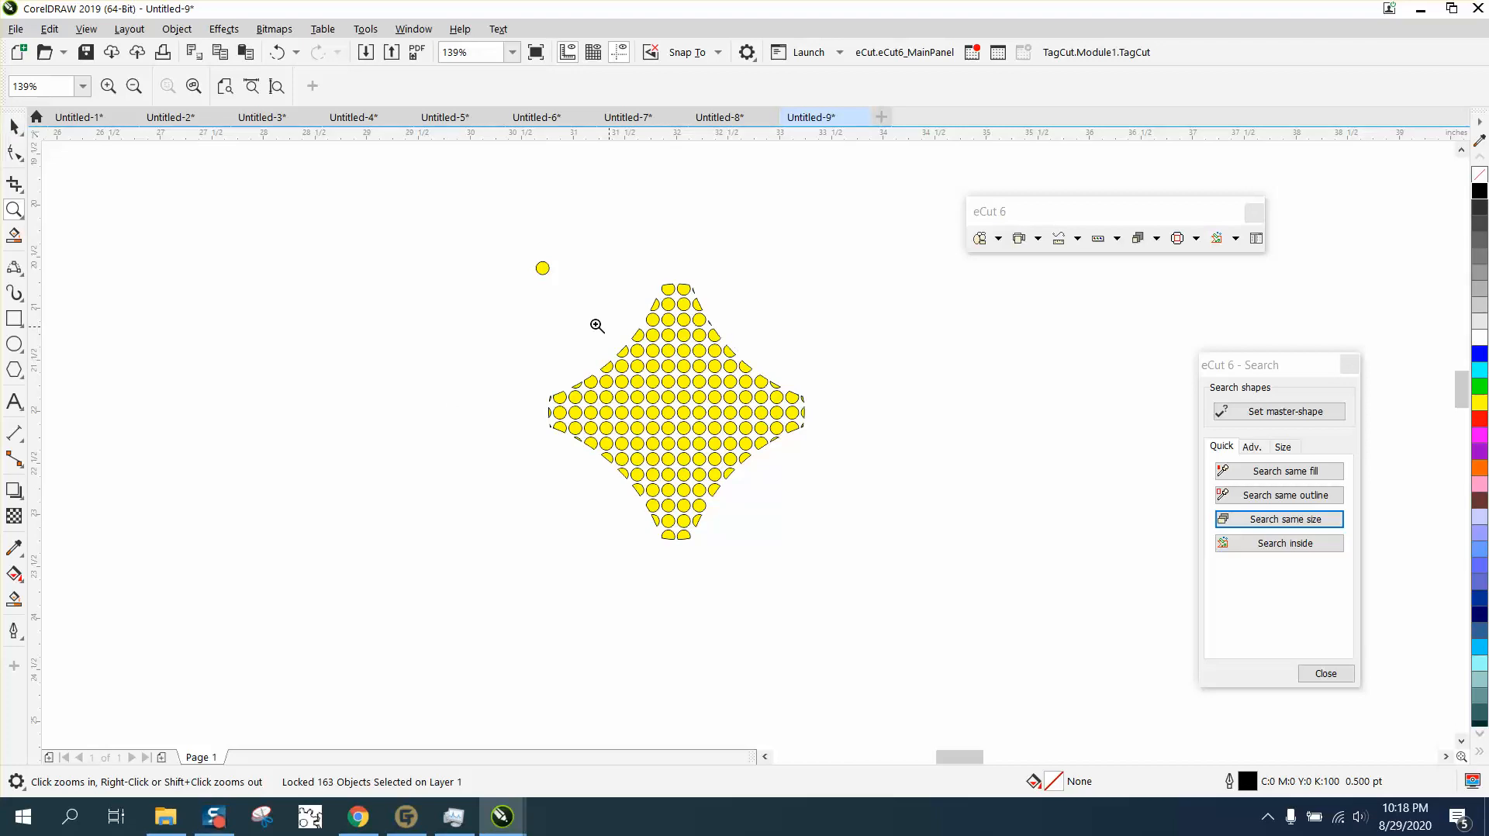
key(space)
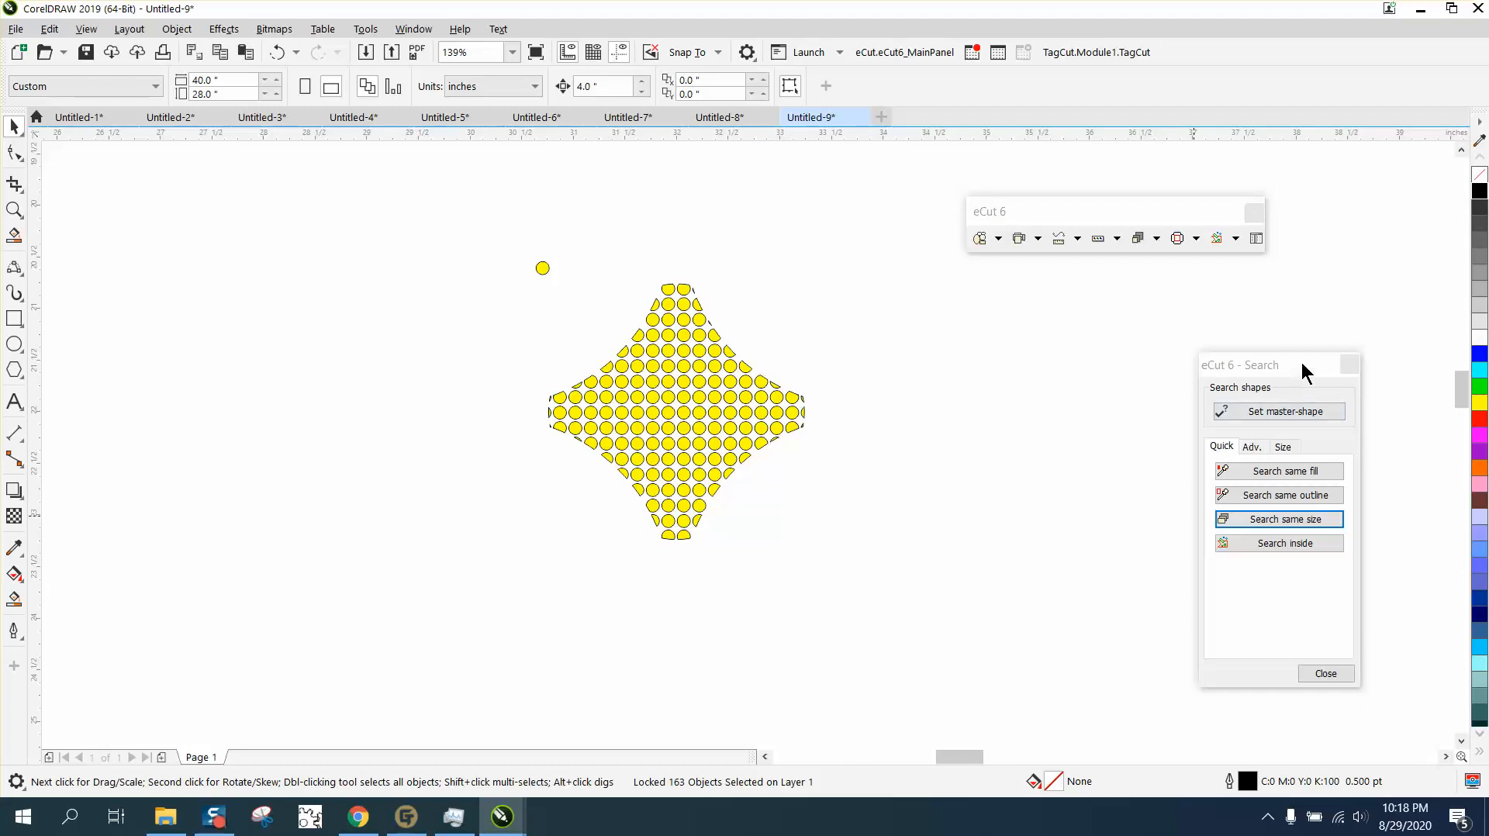
drag(1302, 361, 1073, 284)
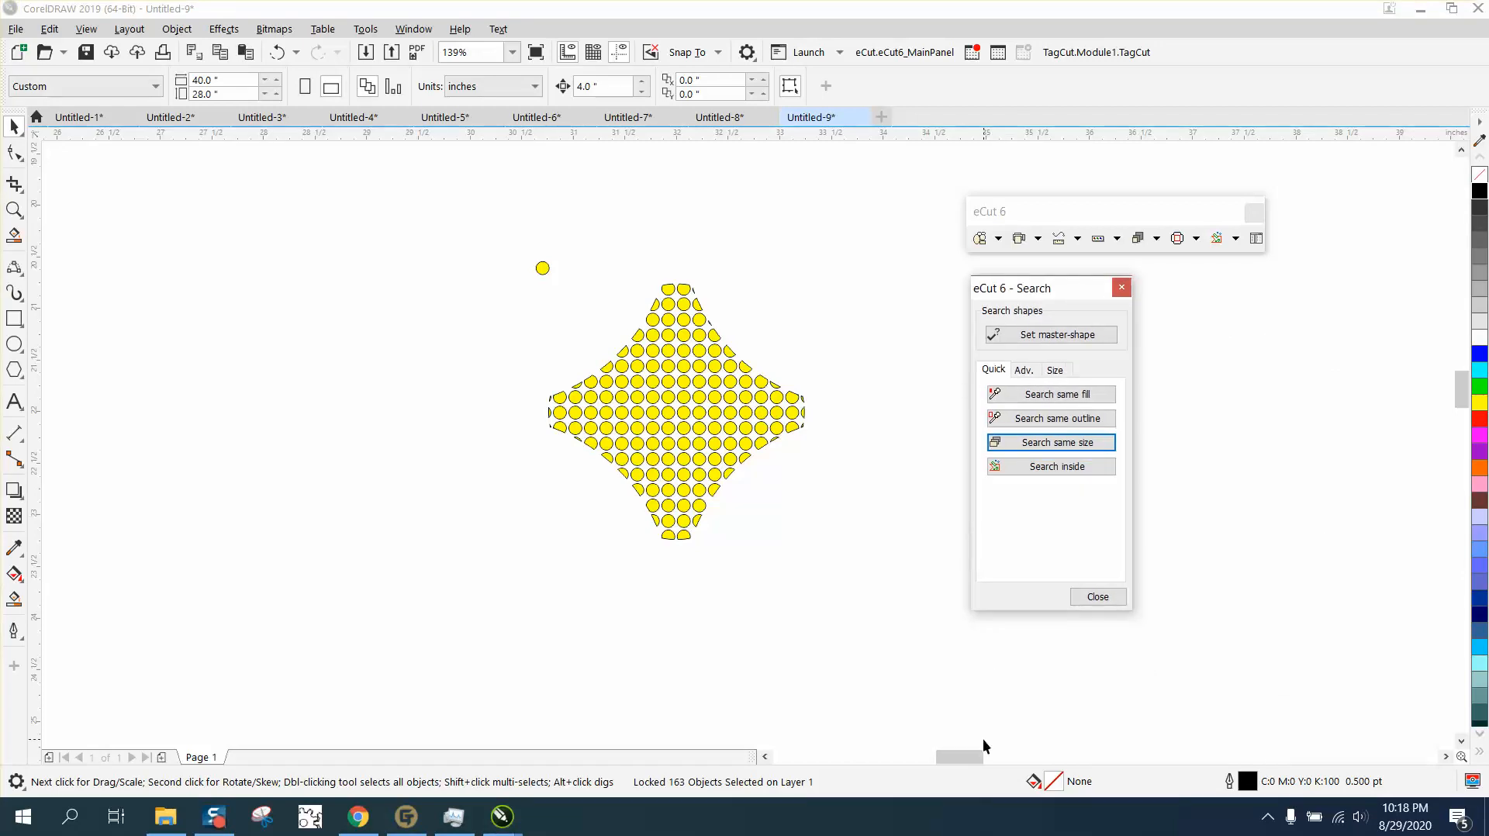
drag(978, 755, 1037, 756)
scroll(878, 566, down, 3)
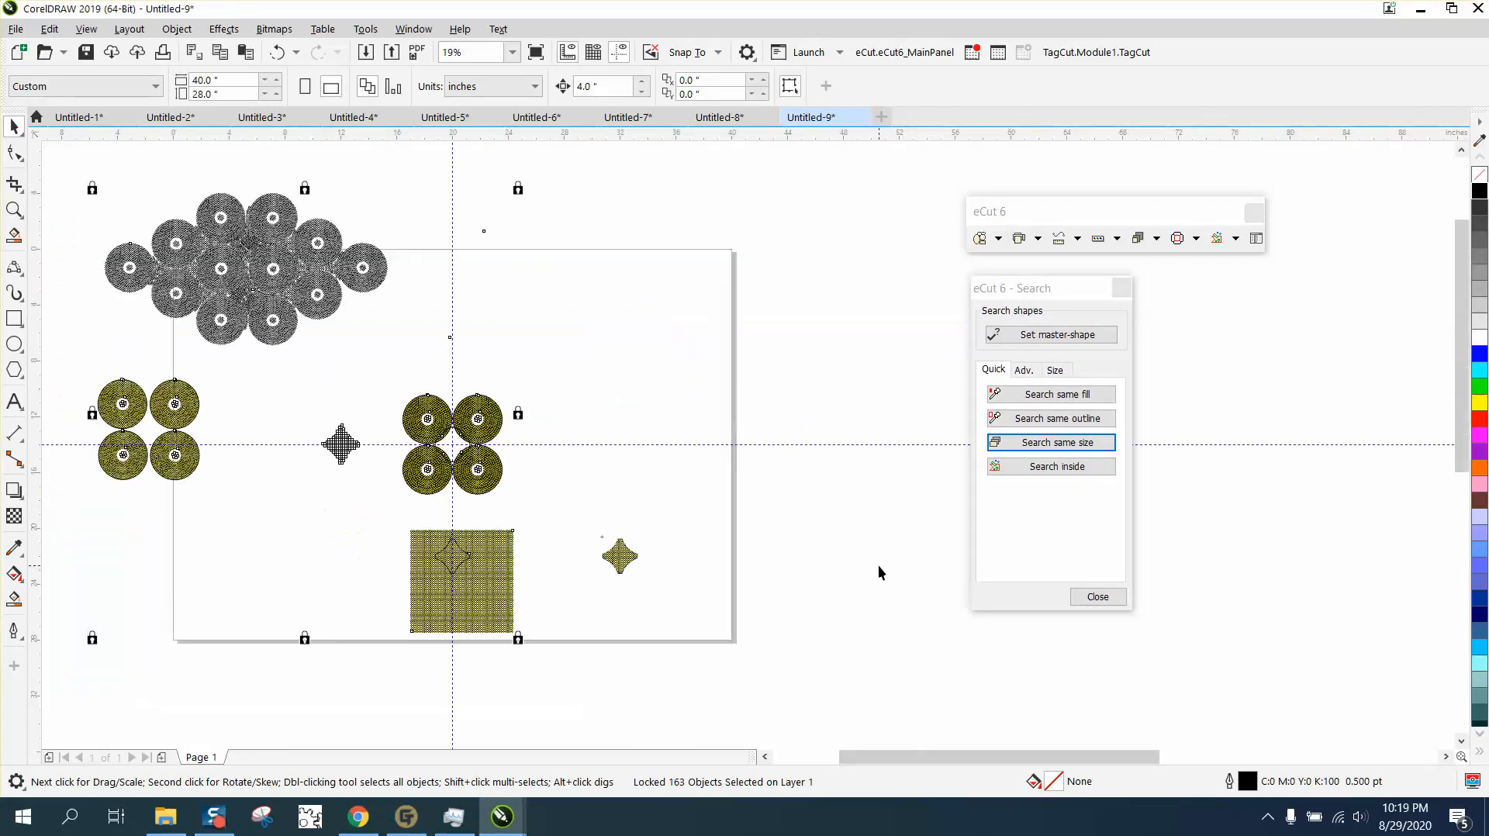
scroll(879, 566, down, 1)
scroll(1186, 686, down, 1)
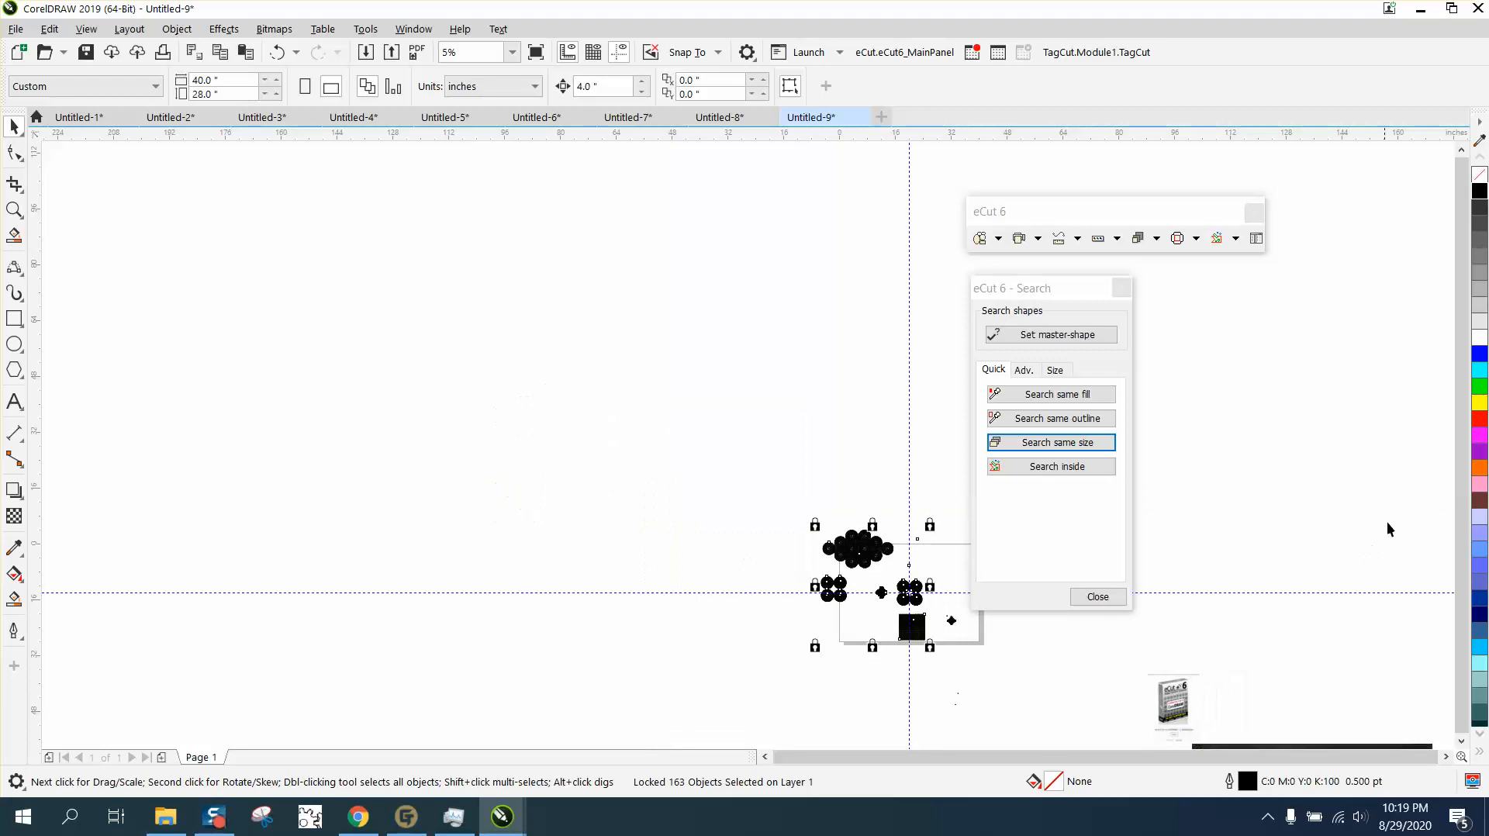
drag(1174, 696, 1187, 452)
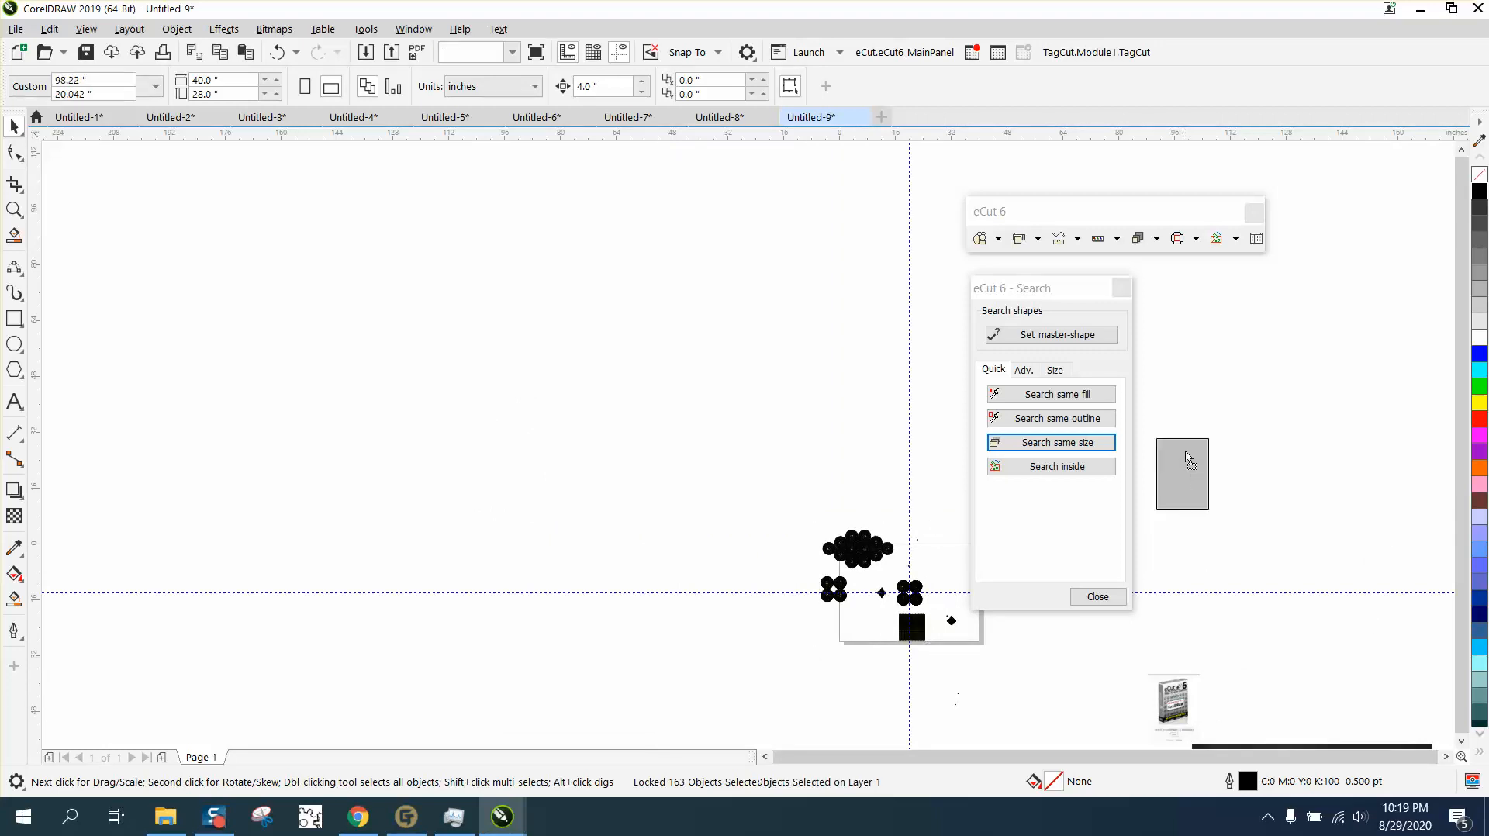
drag(1292, 745, 1268, 511)
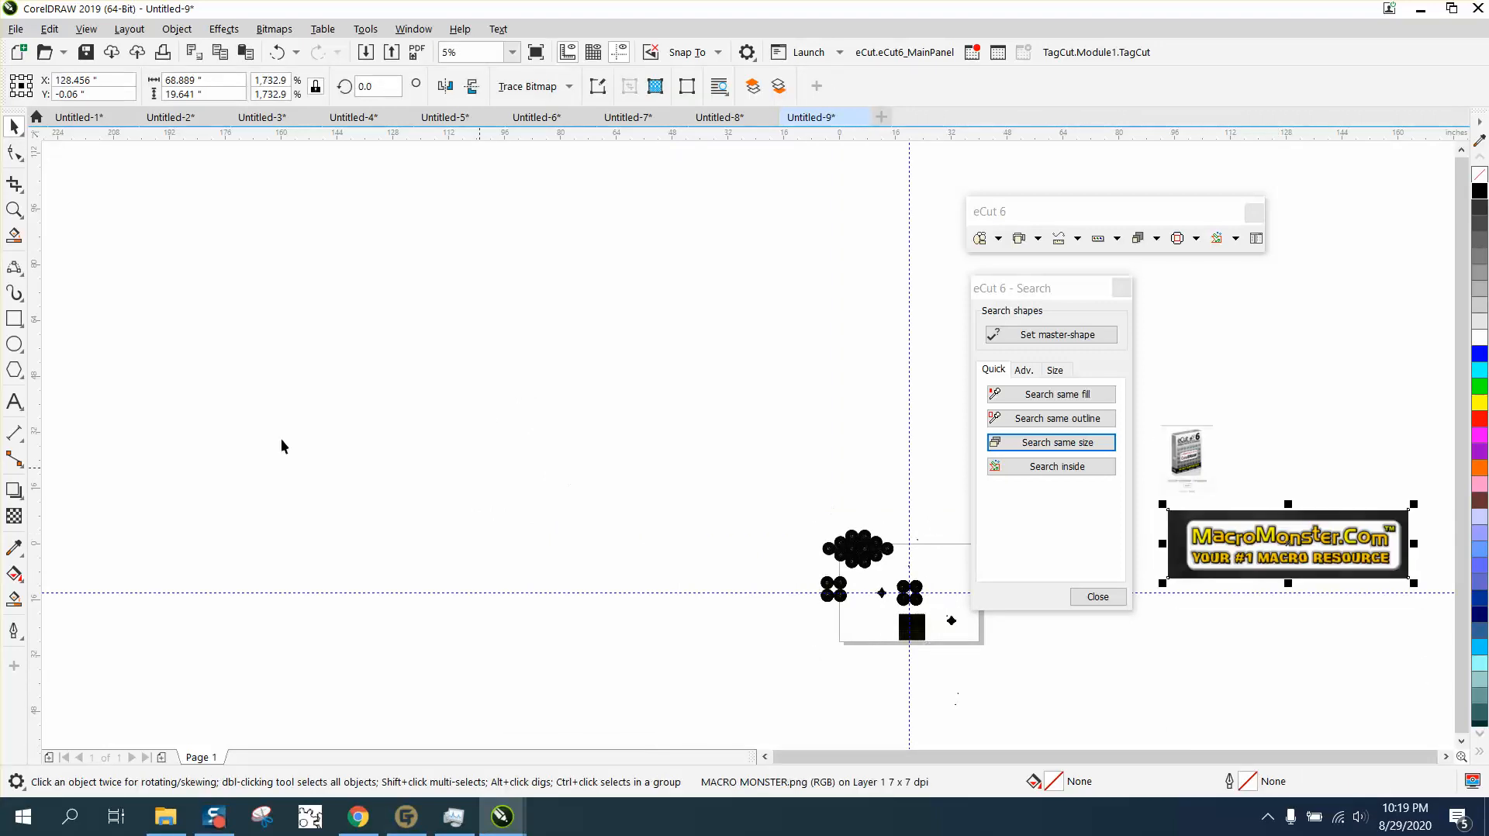
Step: View the eCut 6 product image and the MacroMonster banner up close, keeping the search dialog clear of them
click(14, 209)
drag(1156, 421, 1391, 577)
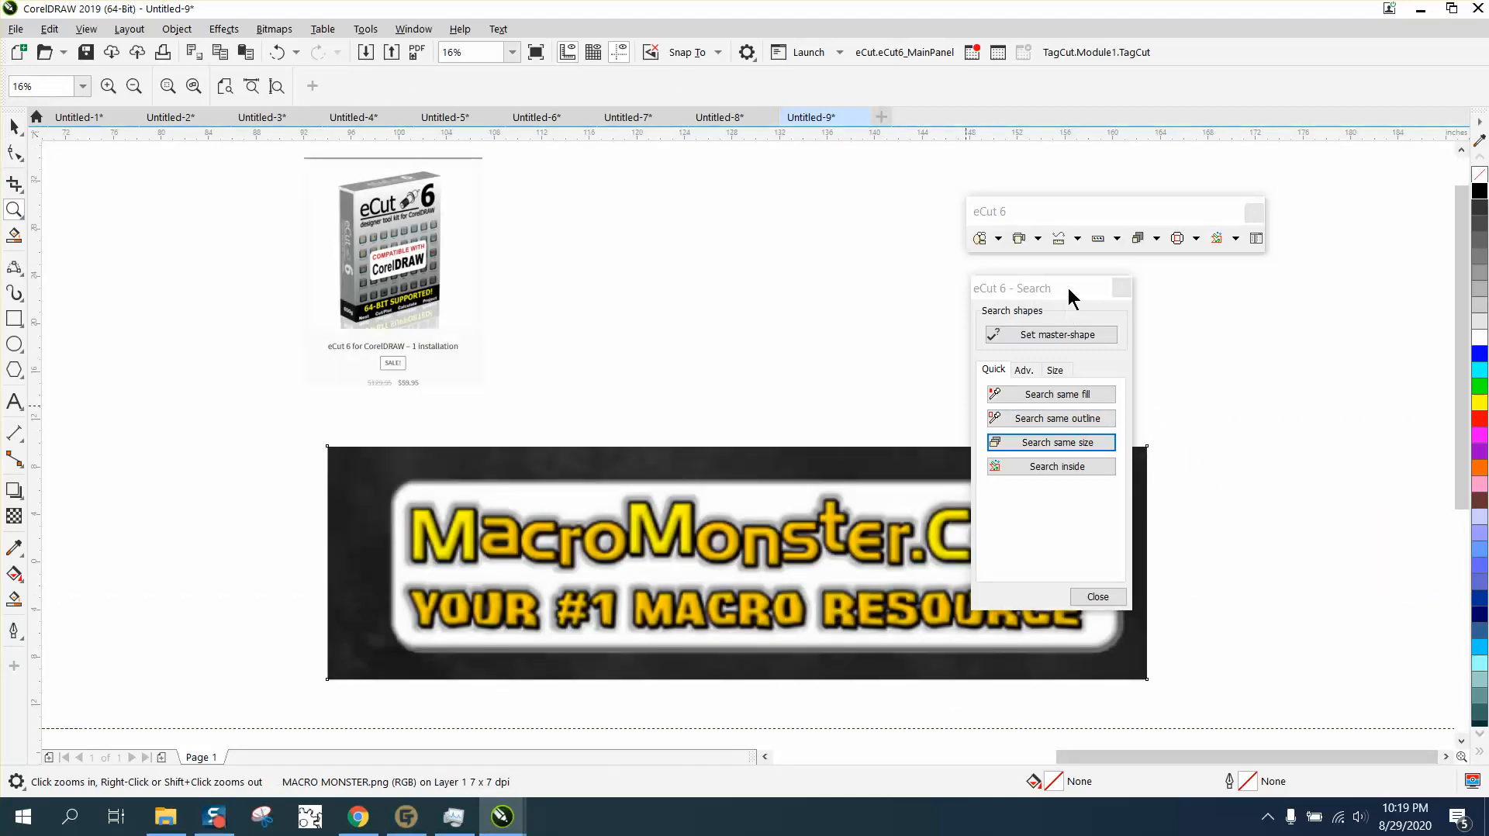
drag(1070, 287, 1283, 292)
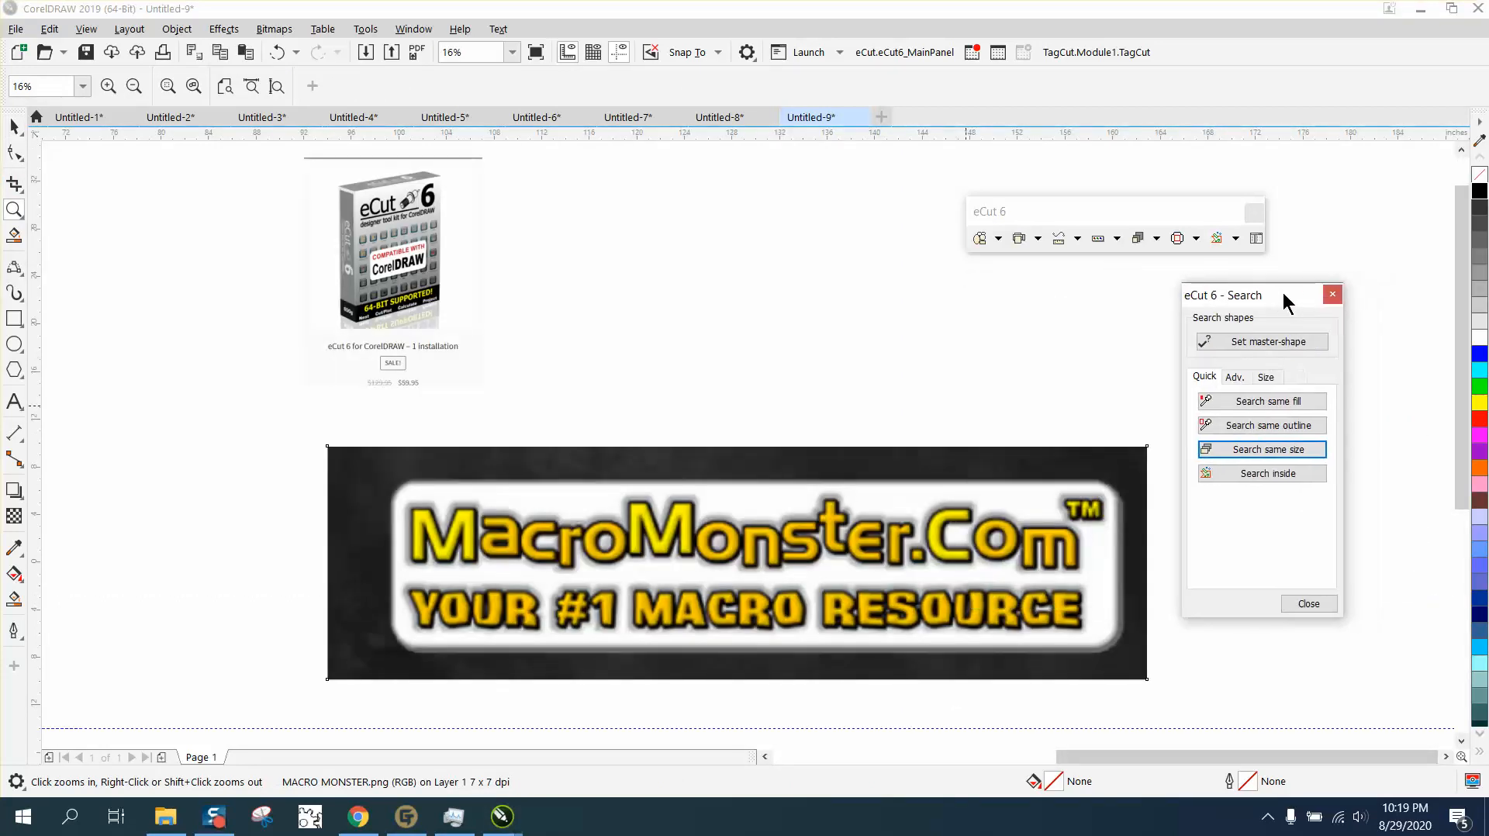
right_click(606, 370)
right_click(767, 526)
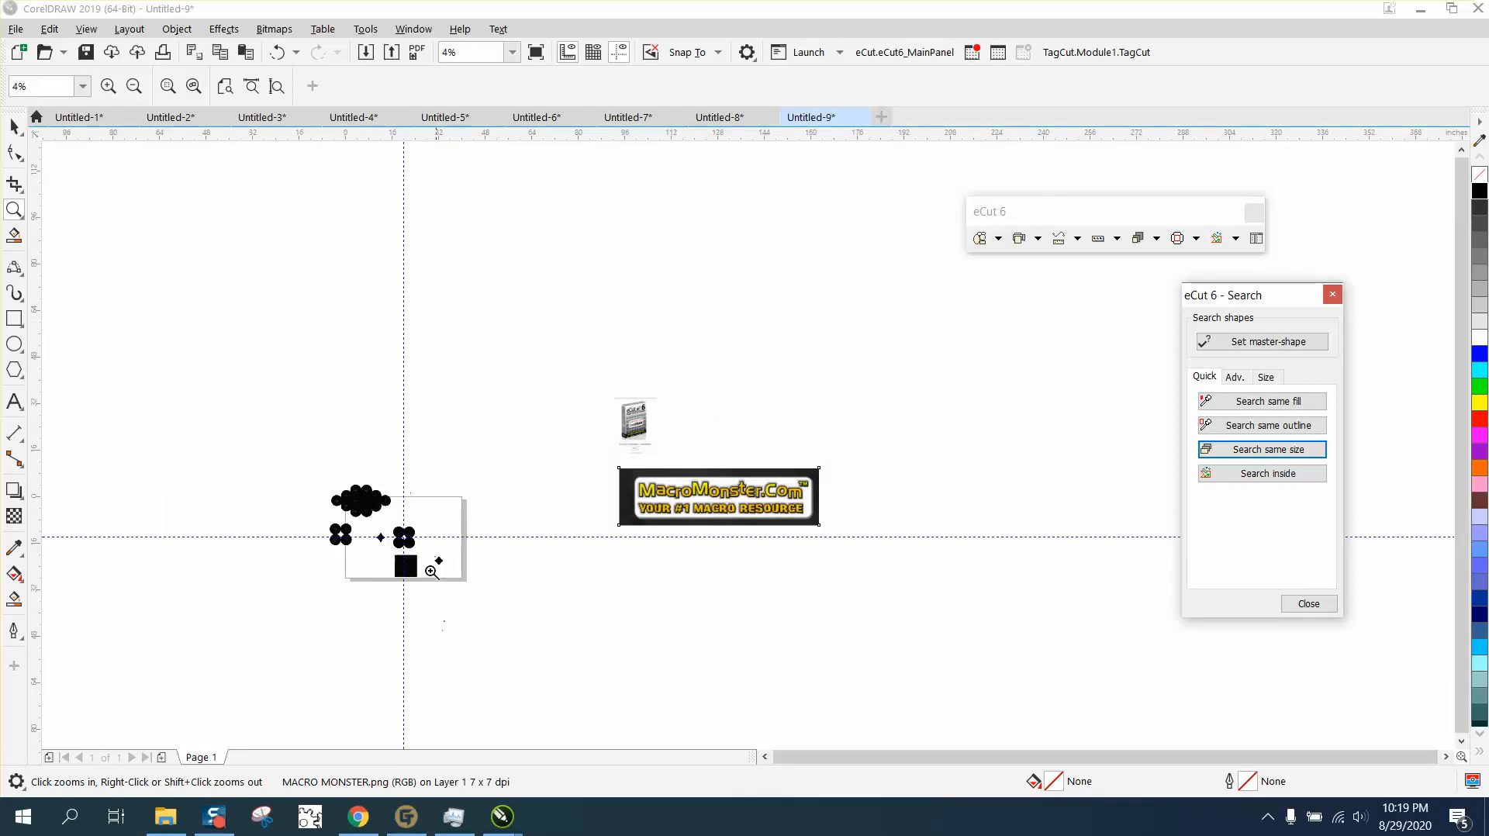
Step: Set the loose dot beside the intersected star as the master shape and search for shapes of the same size
drag(432, 565, 478, 578)
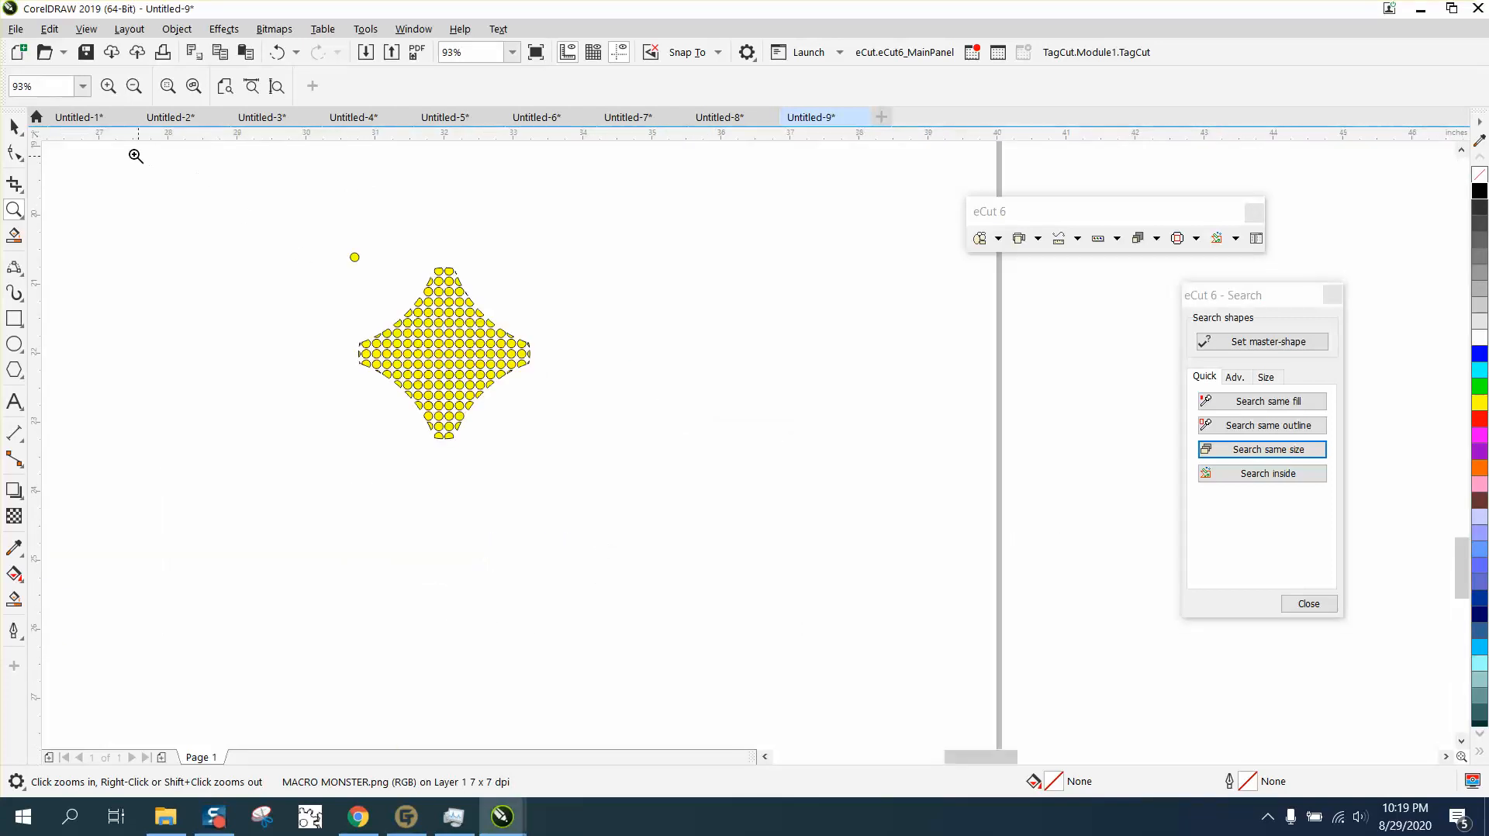
click(22, 133)
drag(1252, 298, 733, 245)
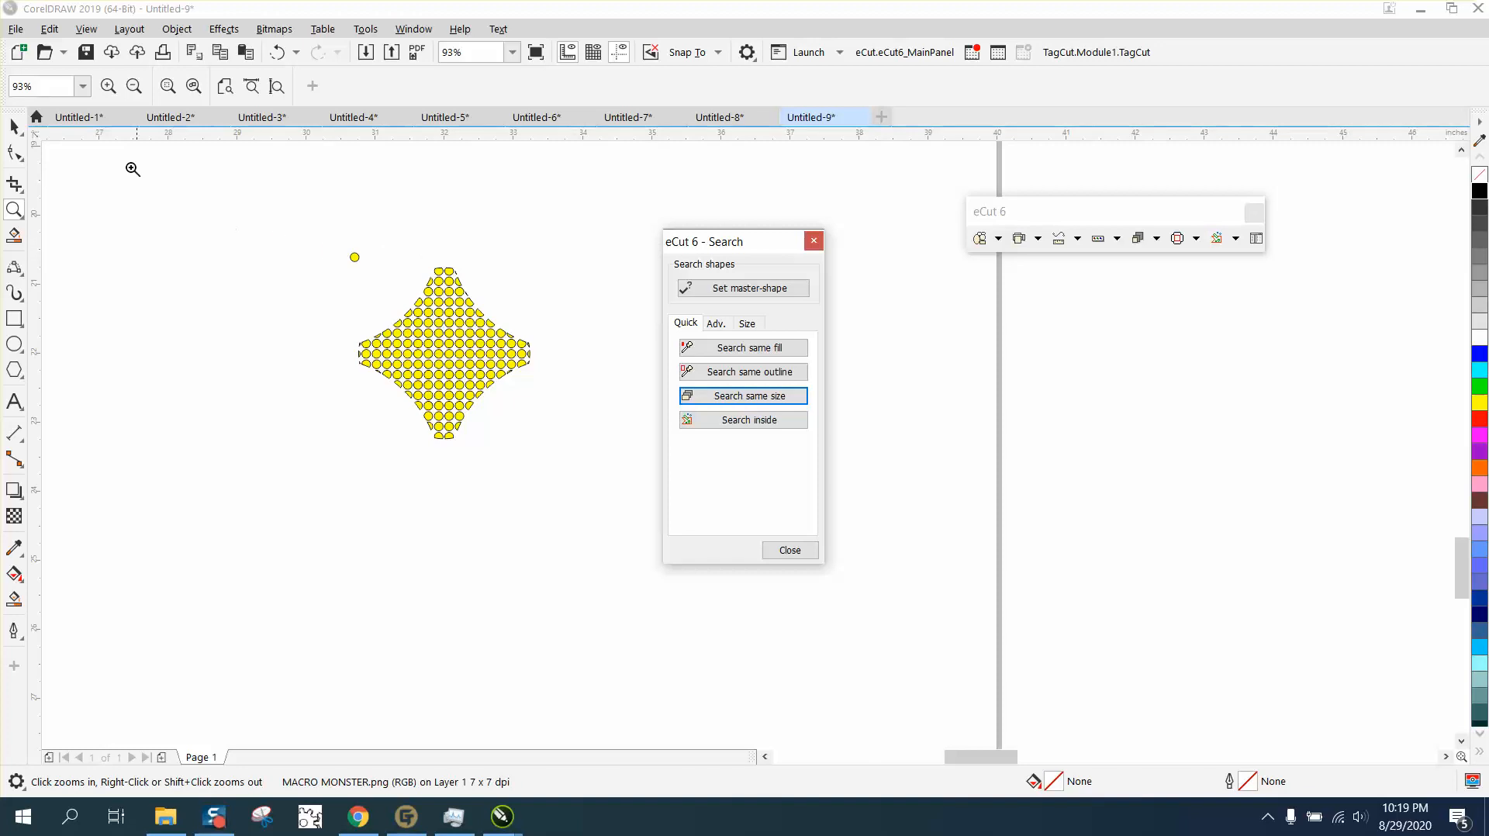
click(14, 126)
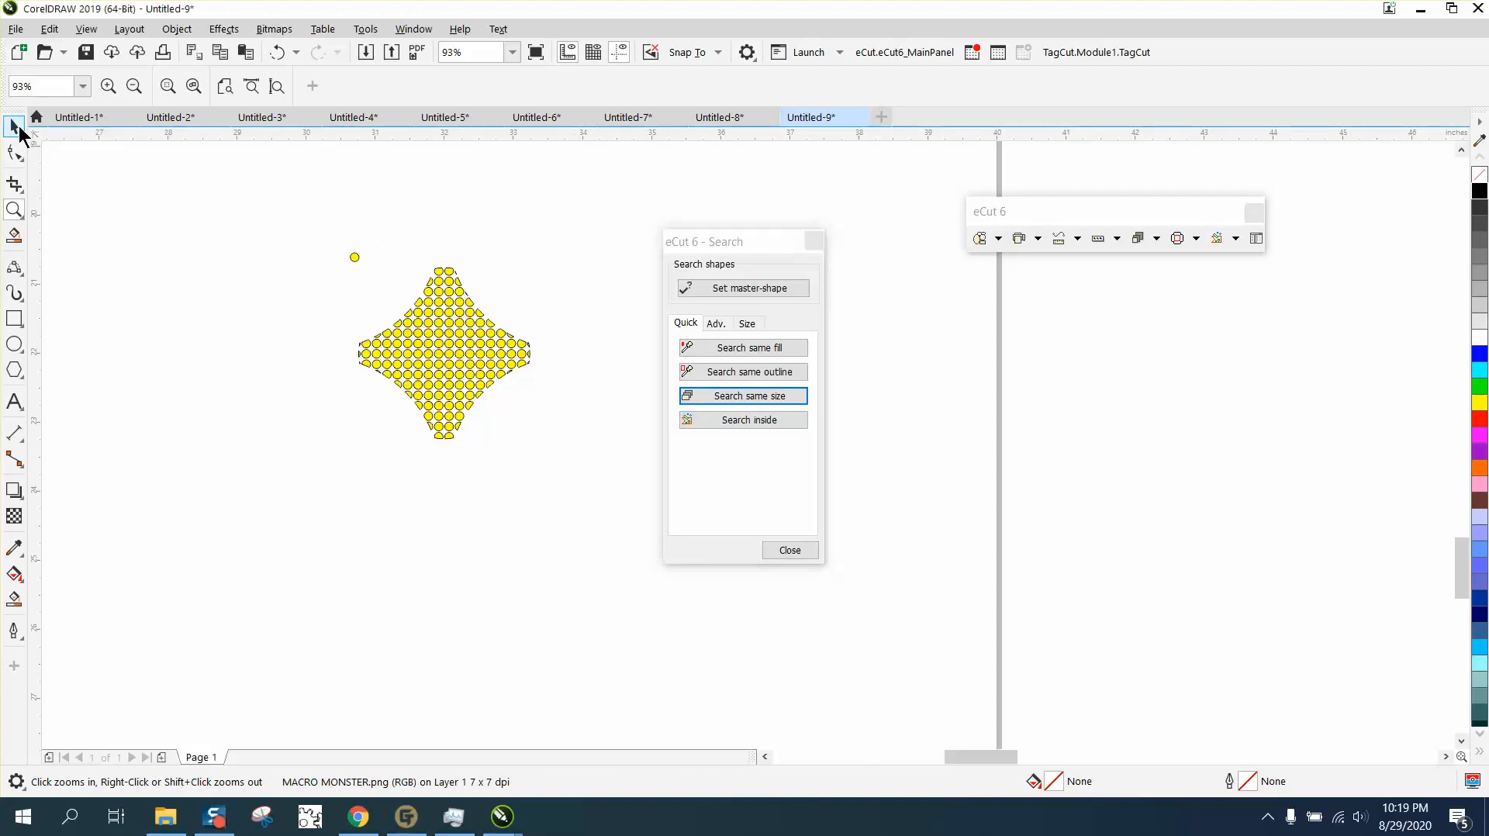
click(353, 256)
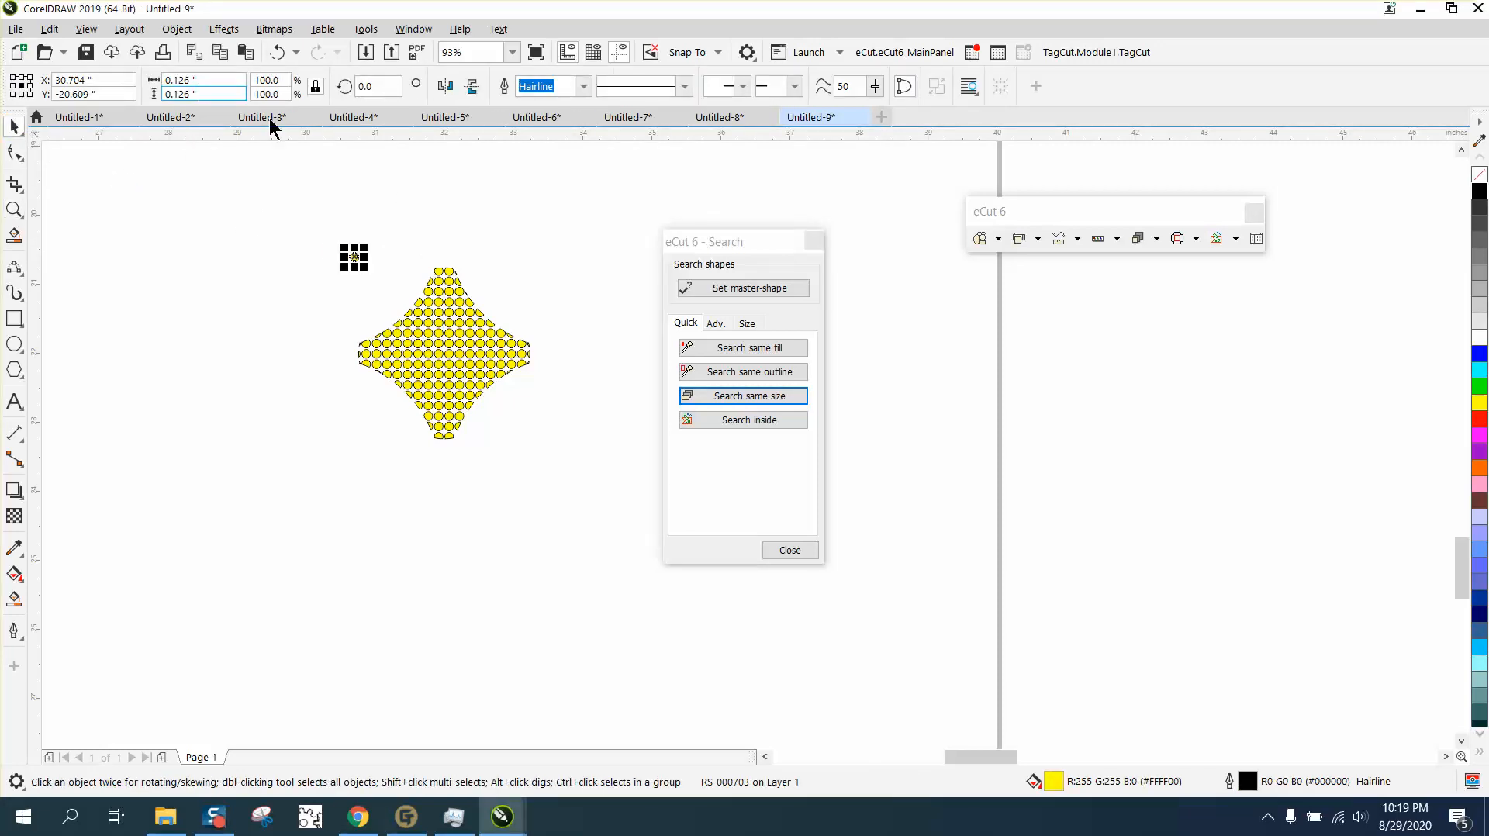
click(736, 291)
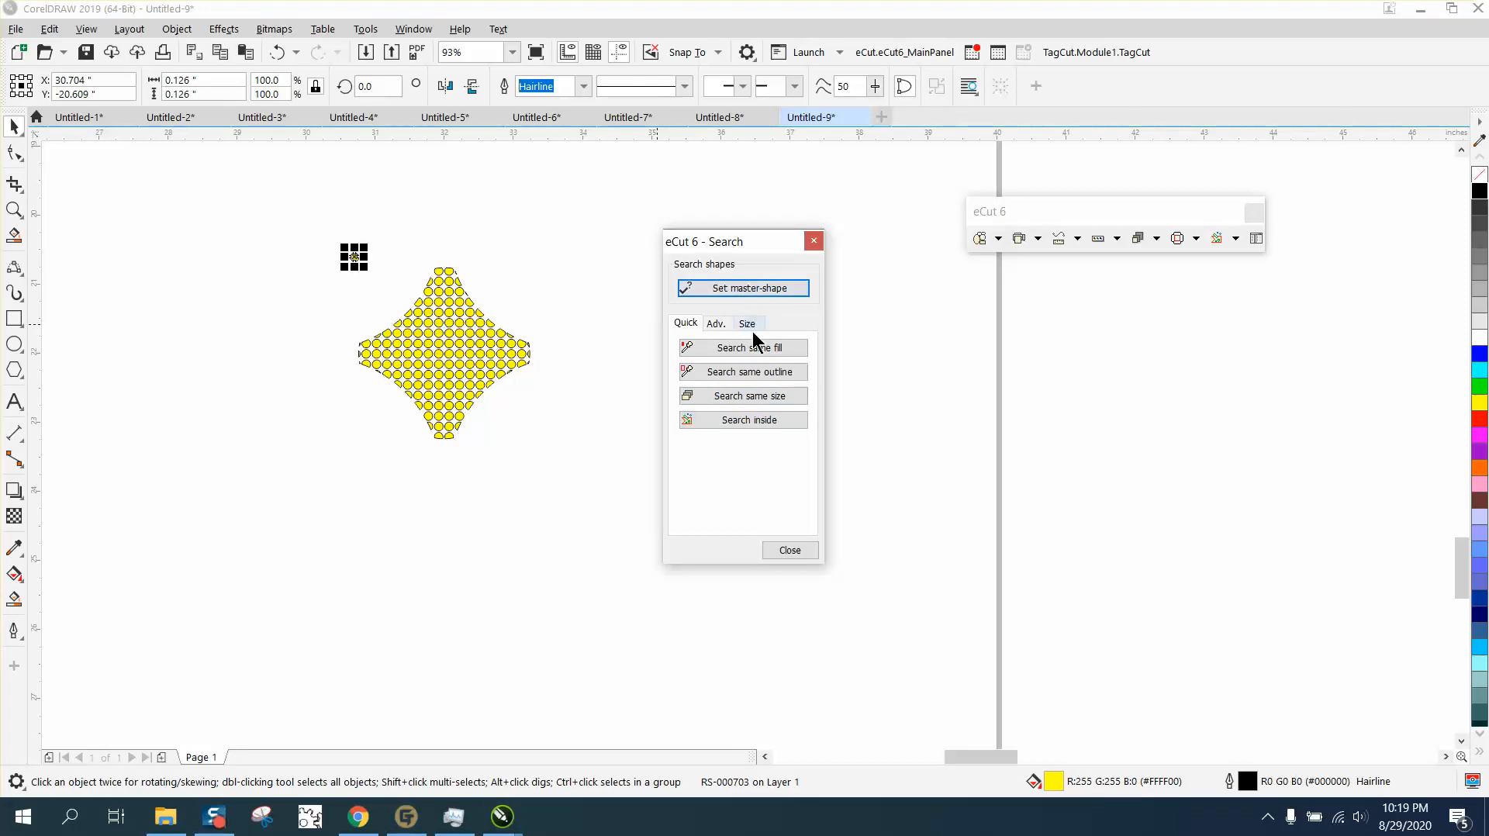
click(756, 396)
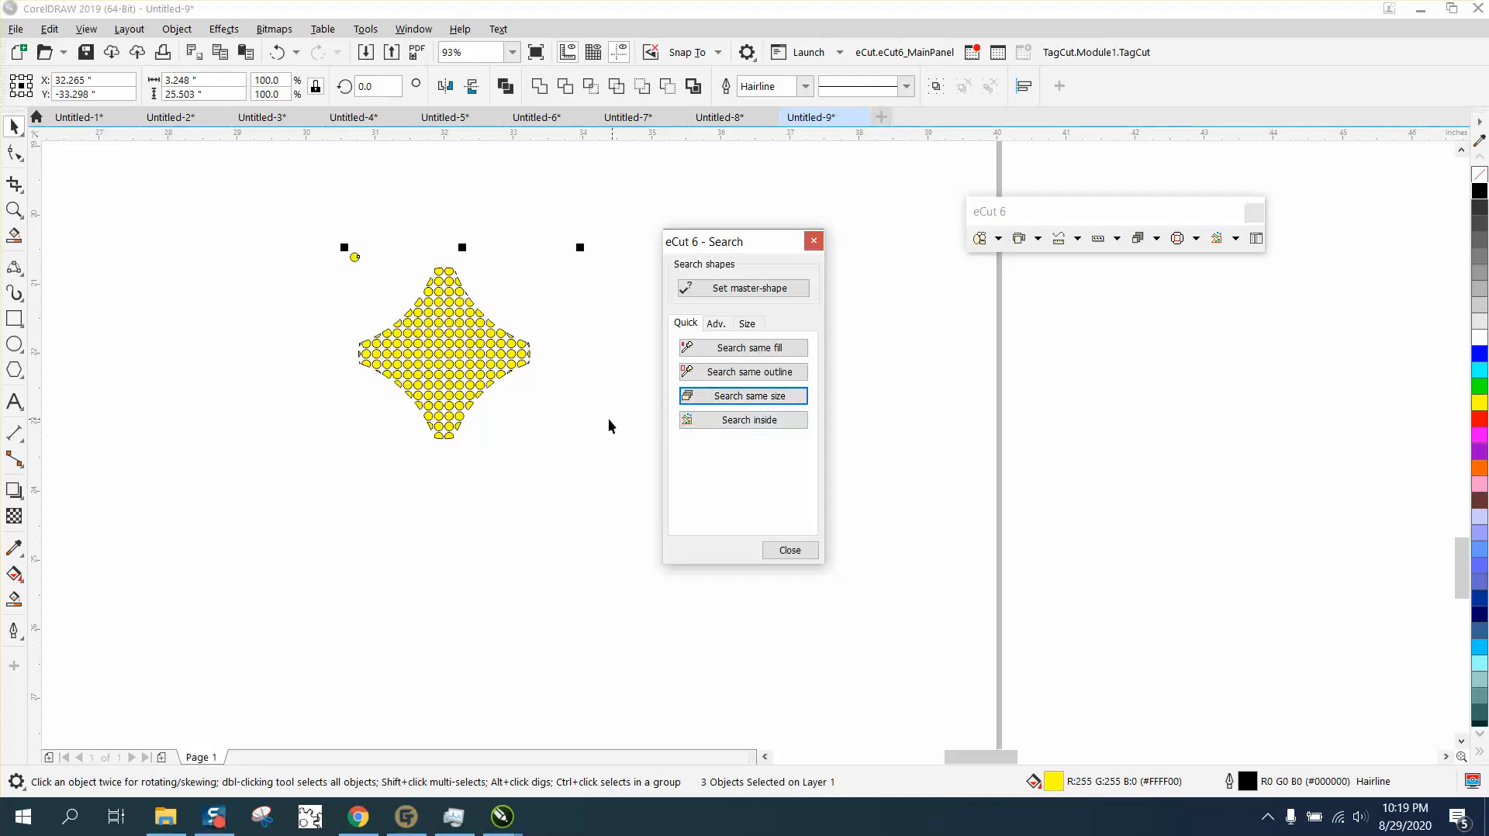
Step: Ungroup the intersected star of dots and select the loose whole dot beside it
click(177, 29)
mouse_move(207, 336)
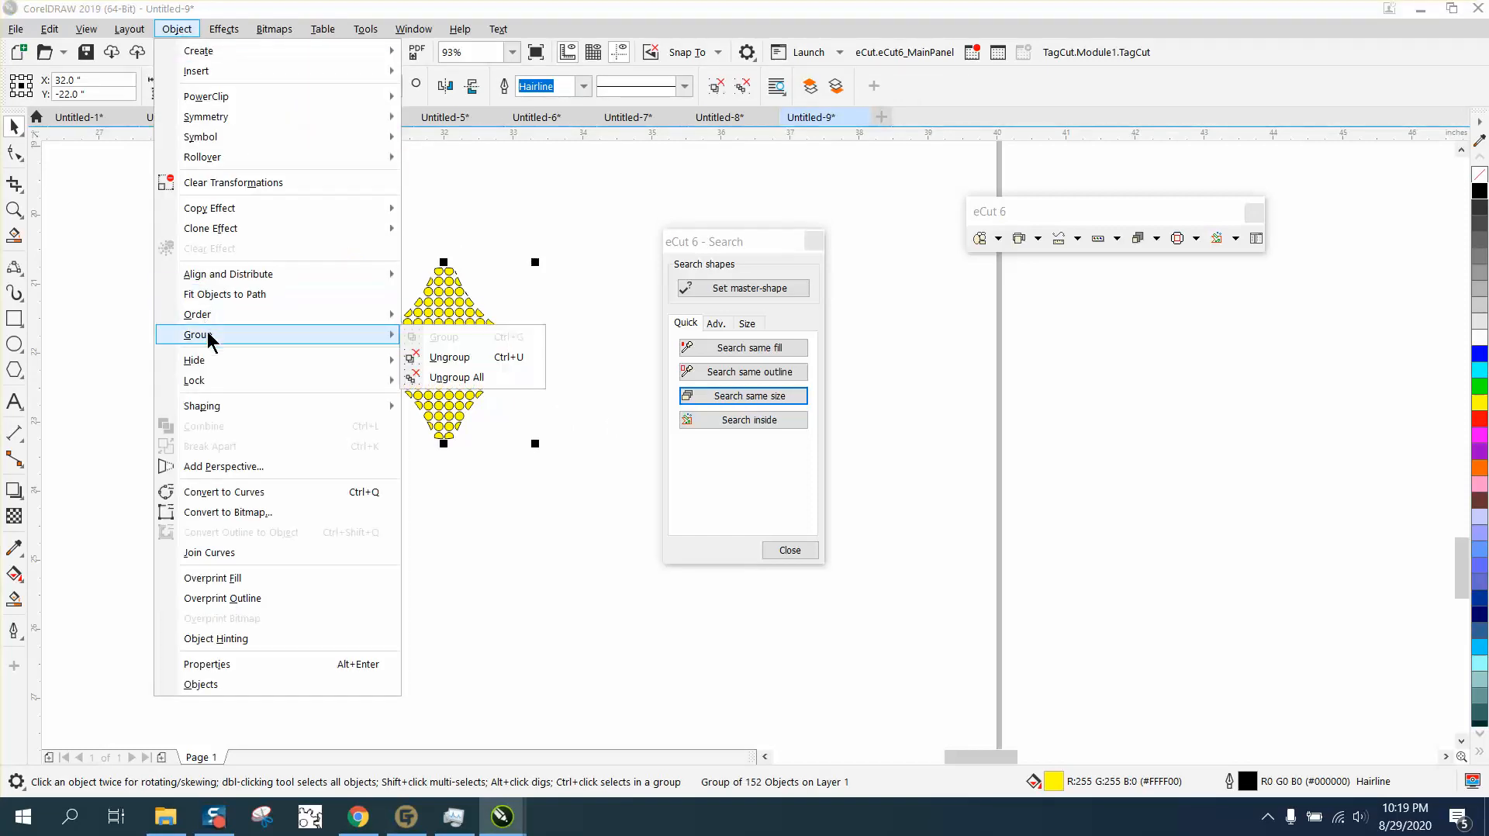
click(436, 352)
click(372, 280)
click(353, 256)
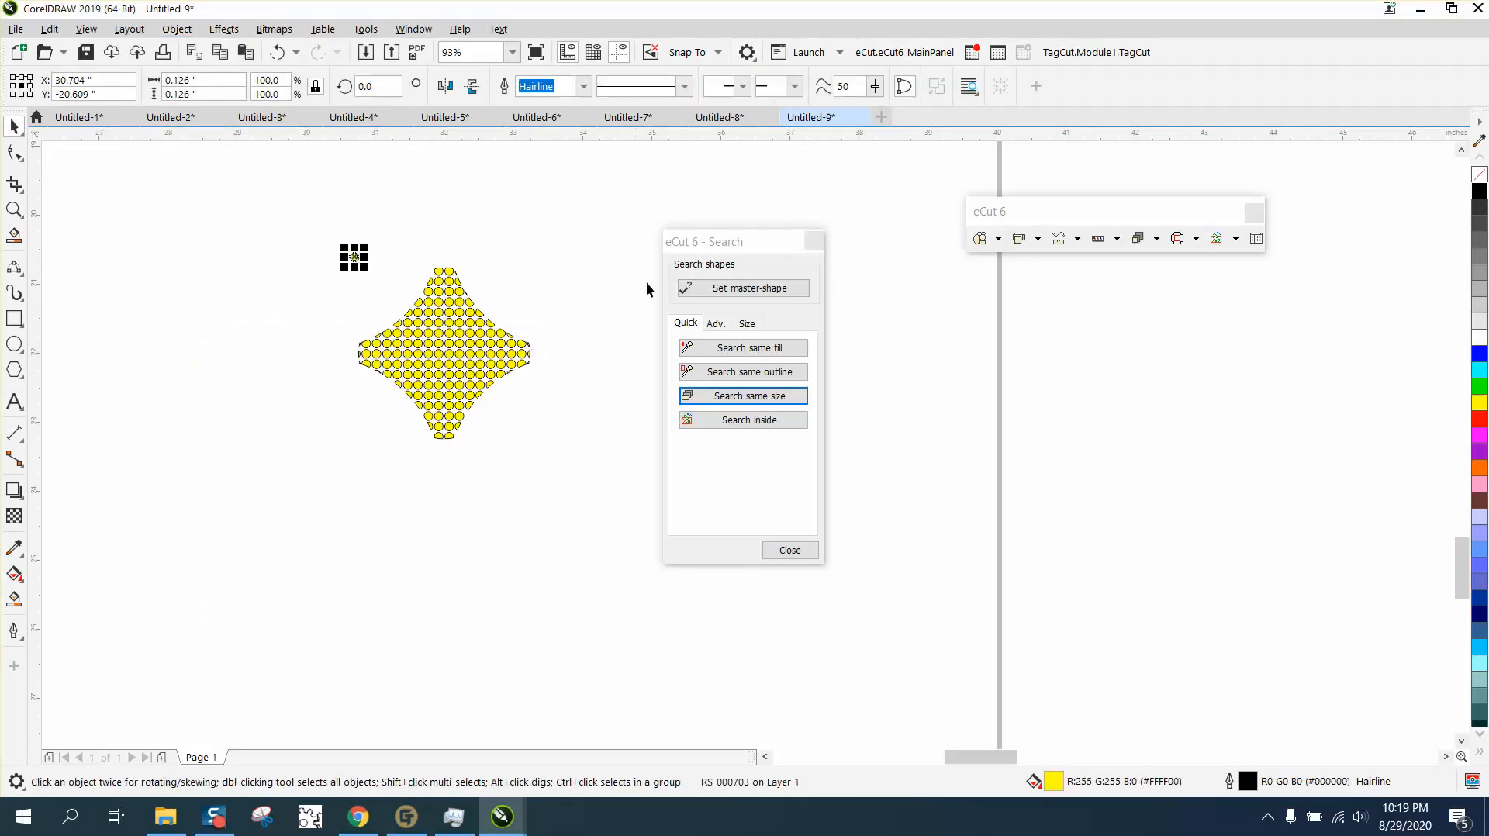
Step: Search for shapes of the same size as the loose dot and move the found whole dots 4 inches down
click(740, 396)
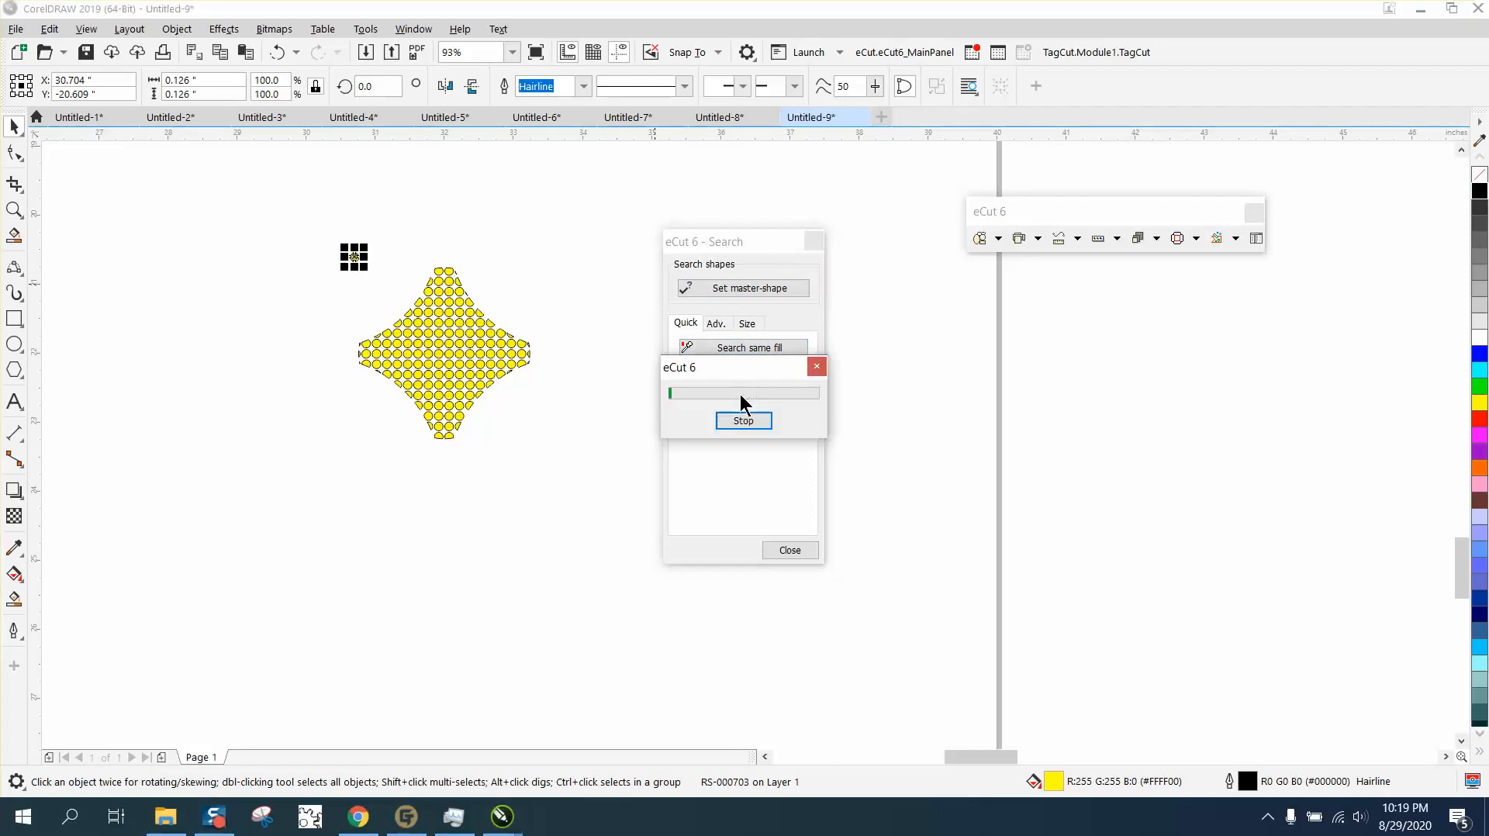
key(Down)
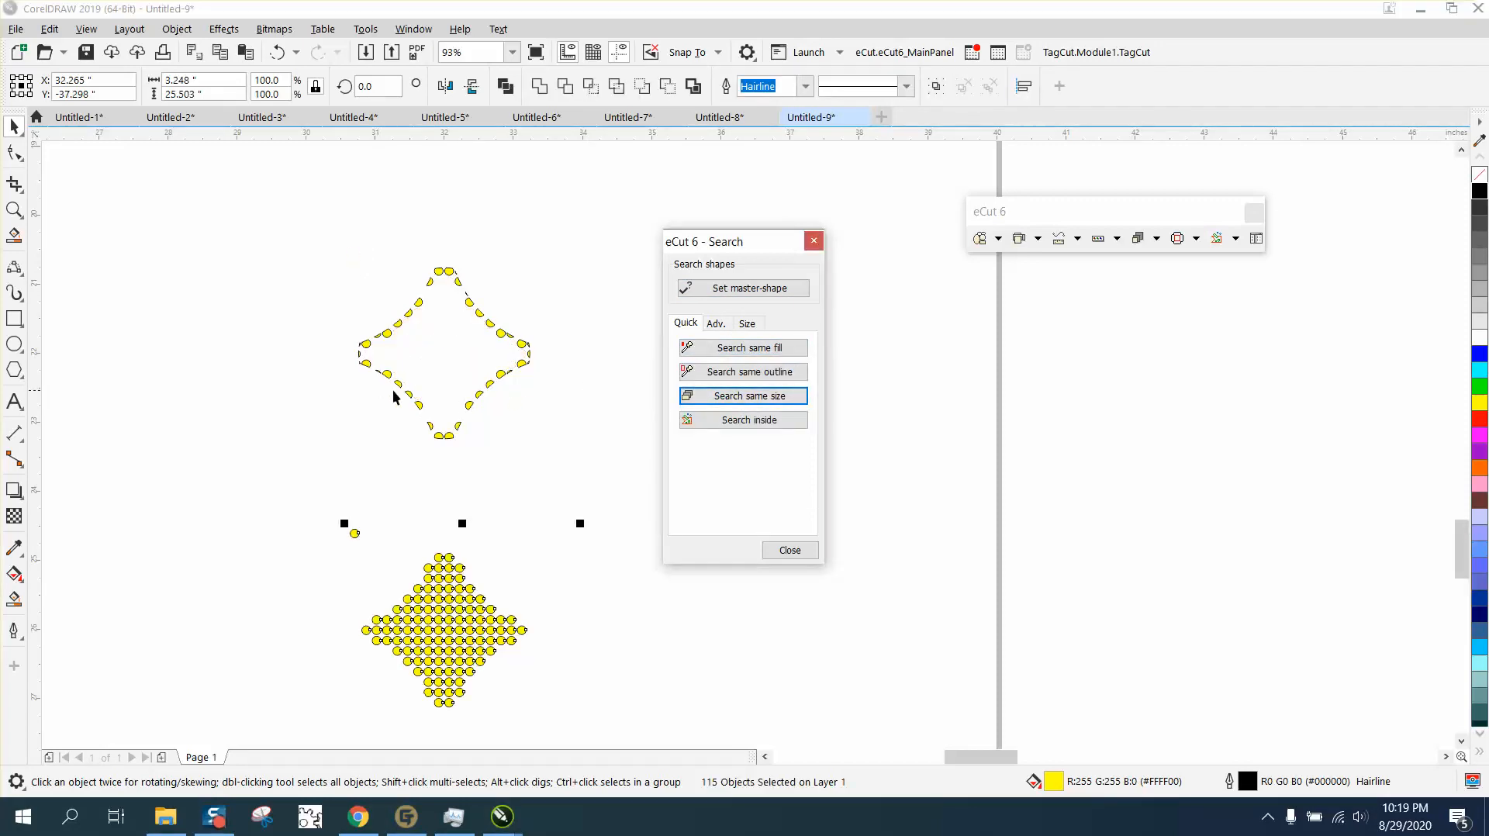
Step: Delete the loose sample dot and the cut dots left behind around the star's edge
click(352, 532)
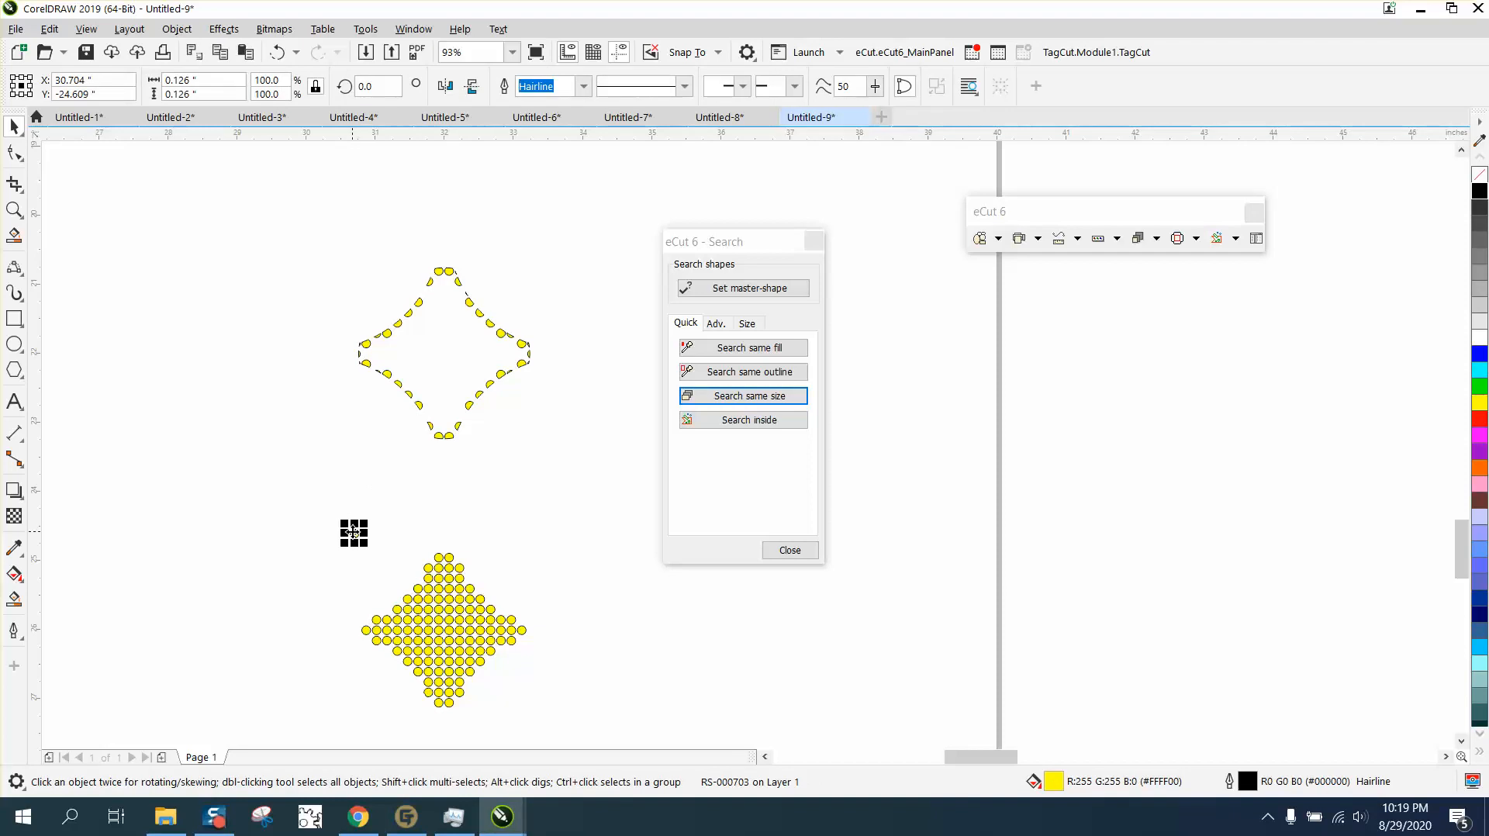
key(Delete)
drag(524, 431, 570, 443)
key(Delete)
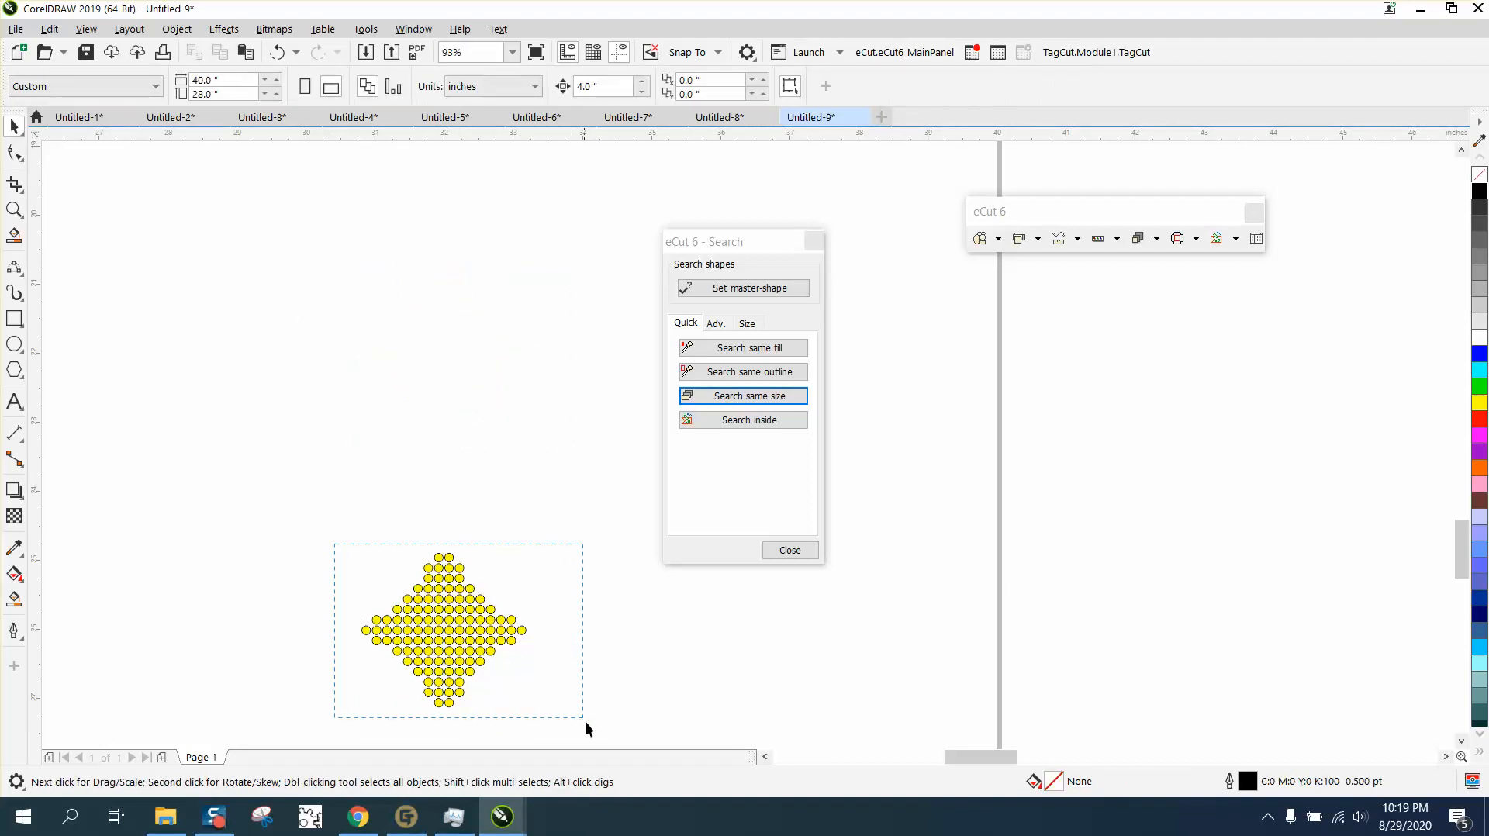
Step: Group the whole dots and move the group 12 inches up and 8 inches left, beside the four dotted circles
drag(586, 723, 590, 726)
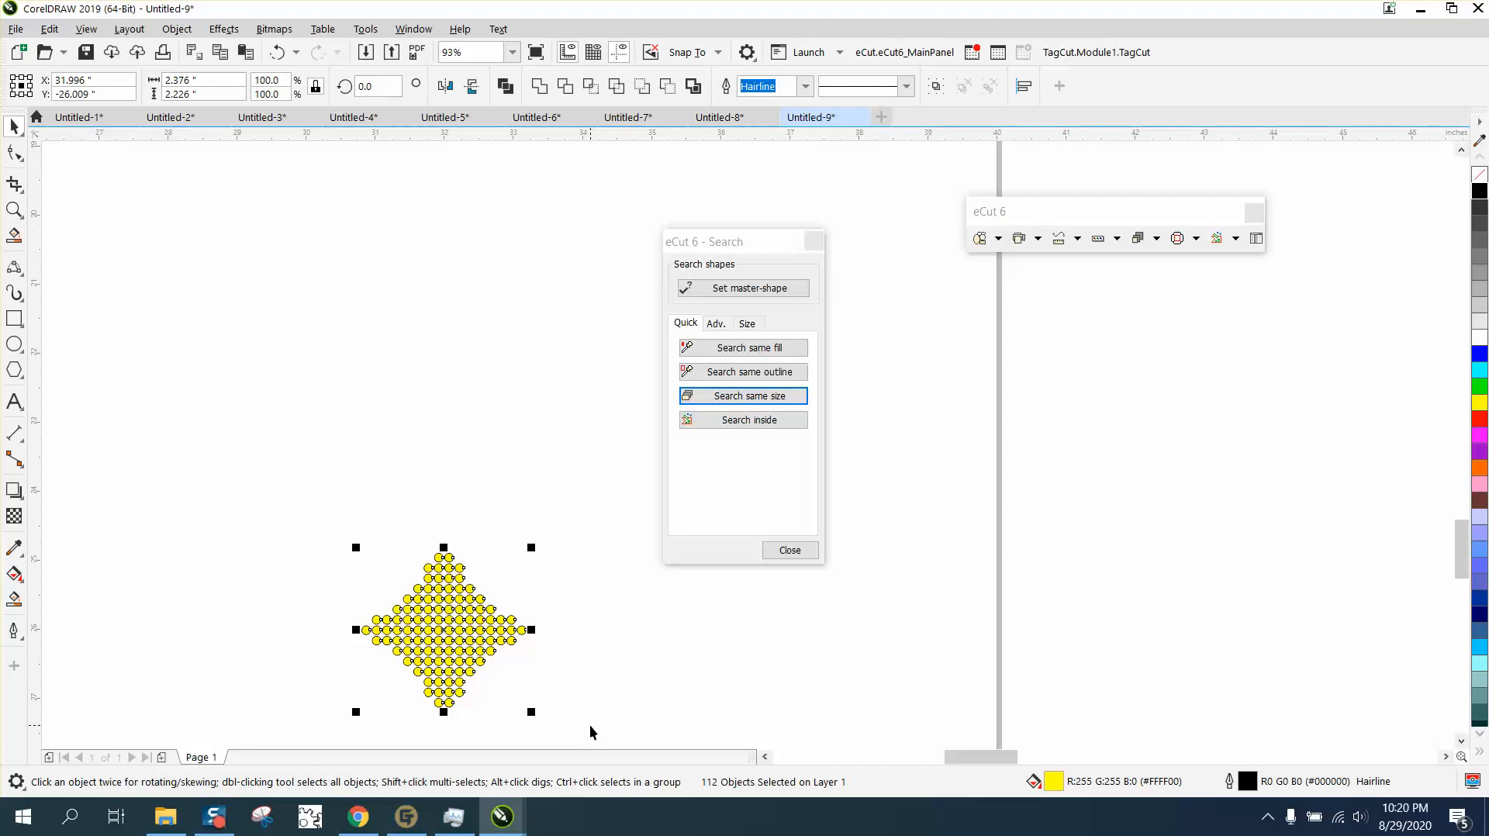
key(ctrl+g)
key(Up)
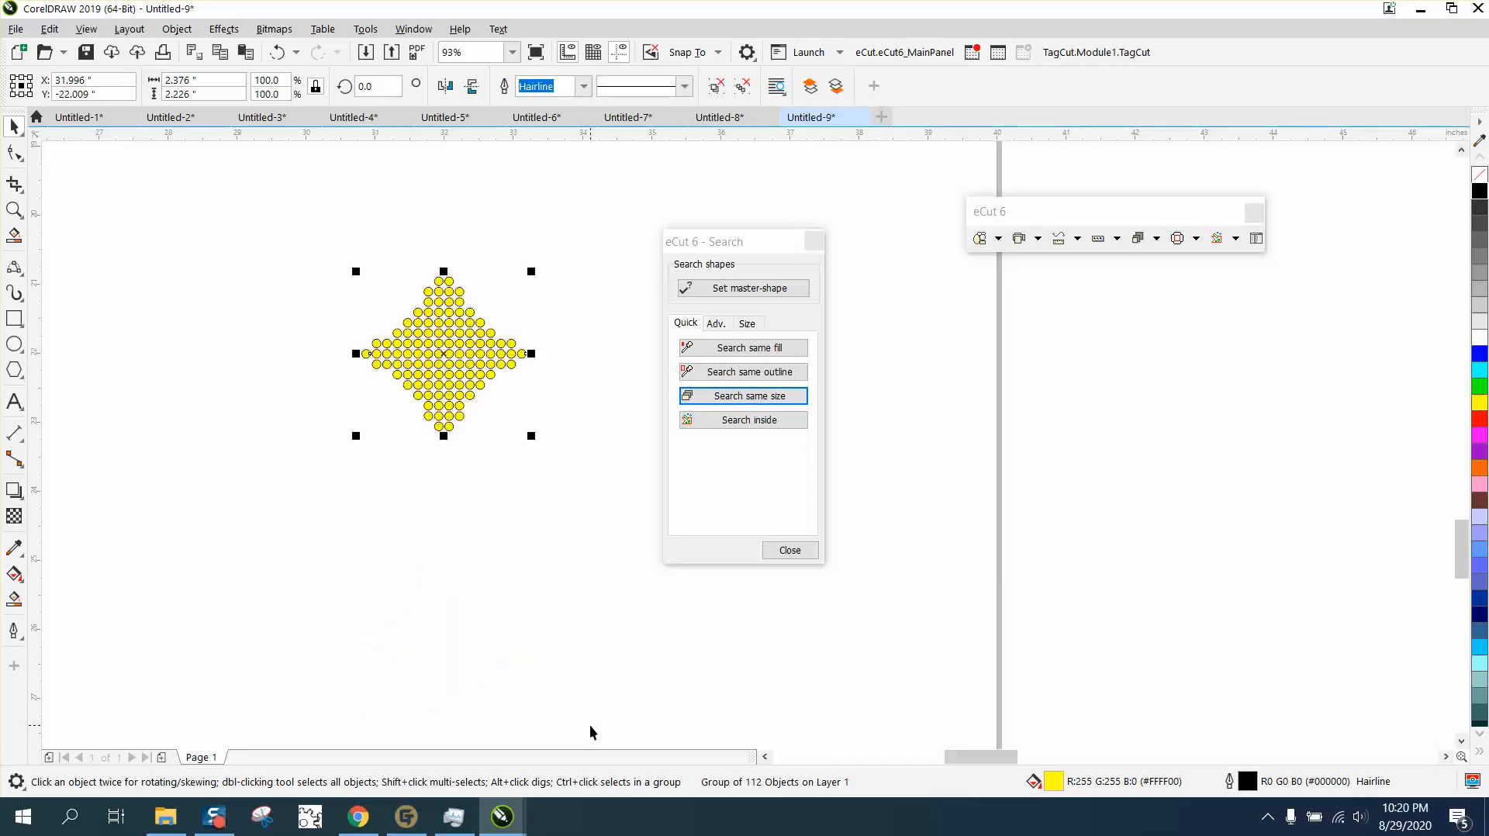
scroll(590, 731, down, 3)
key(Up)
key(Up)
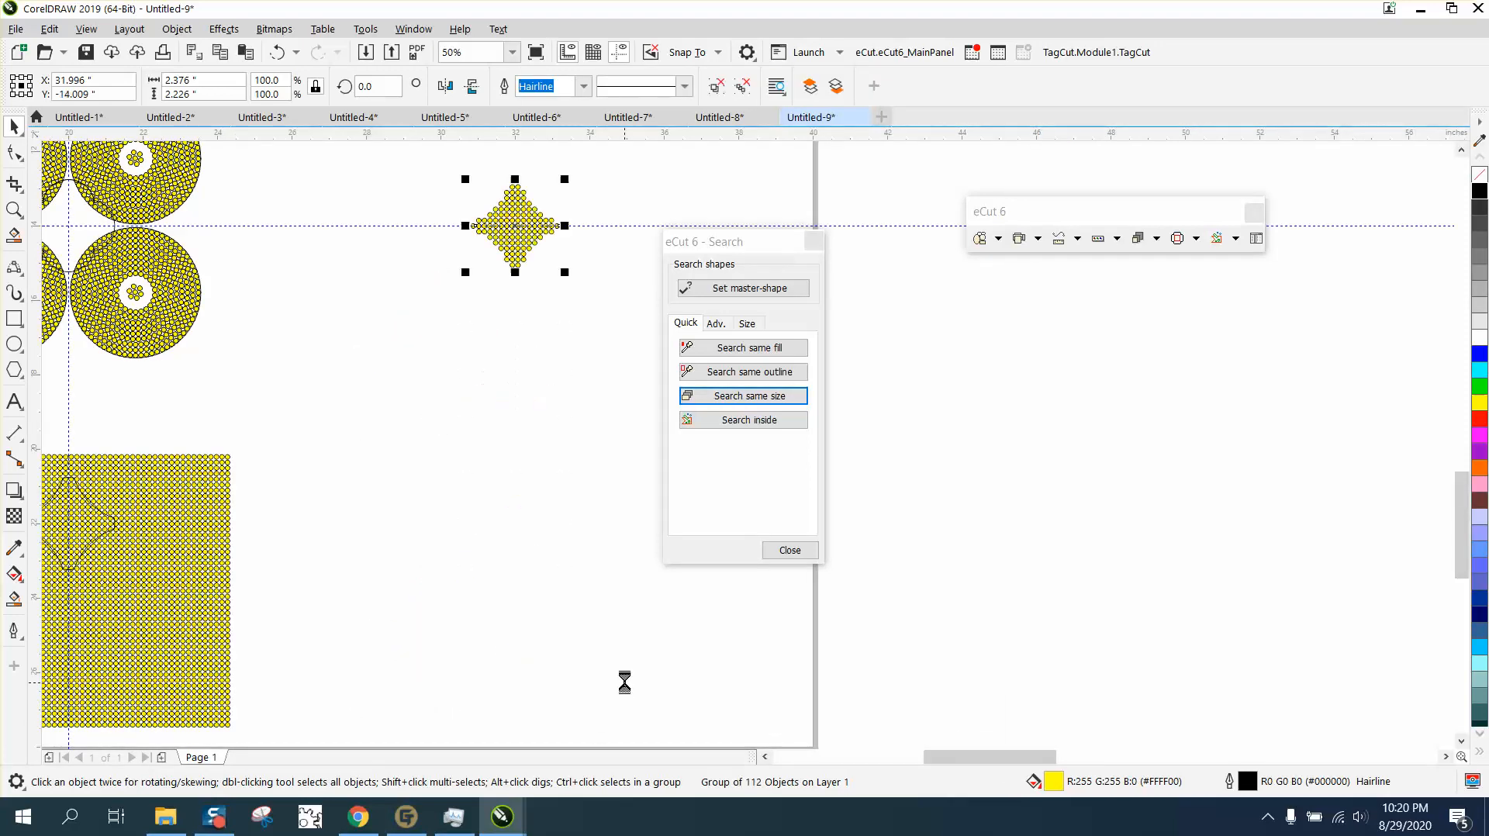
key(Left)
key(Left)
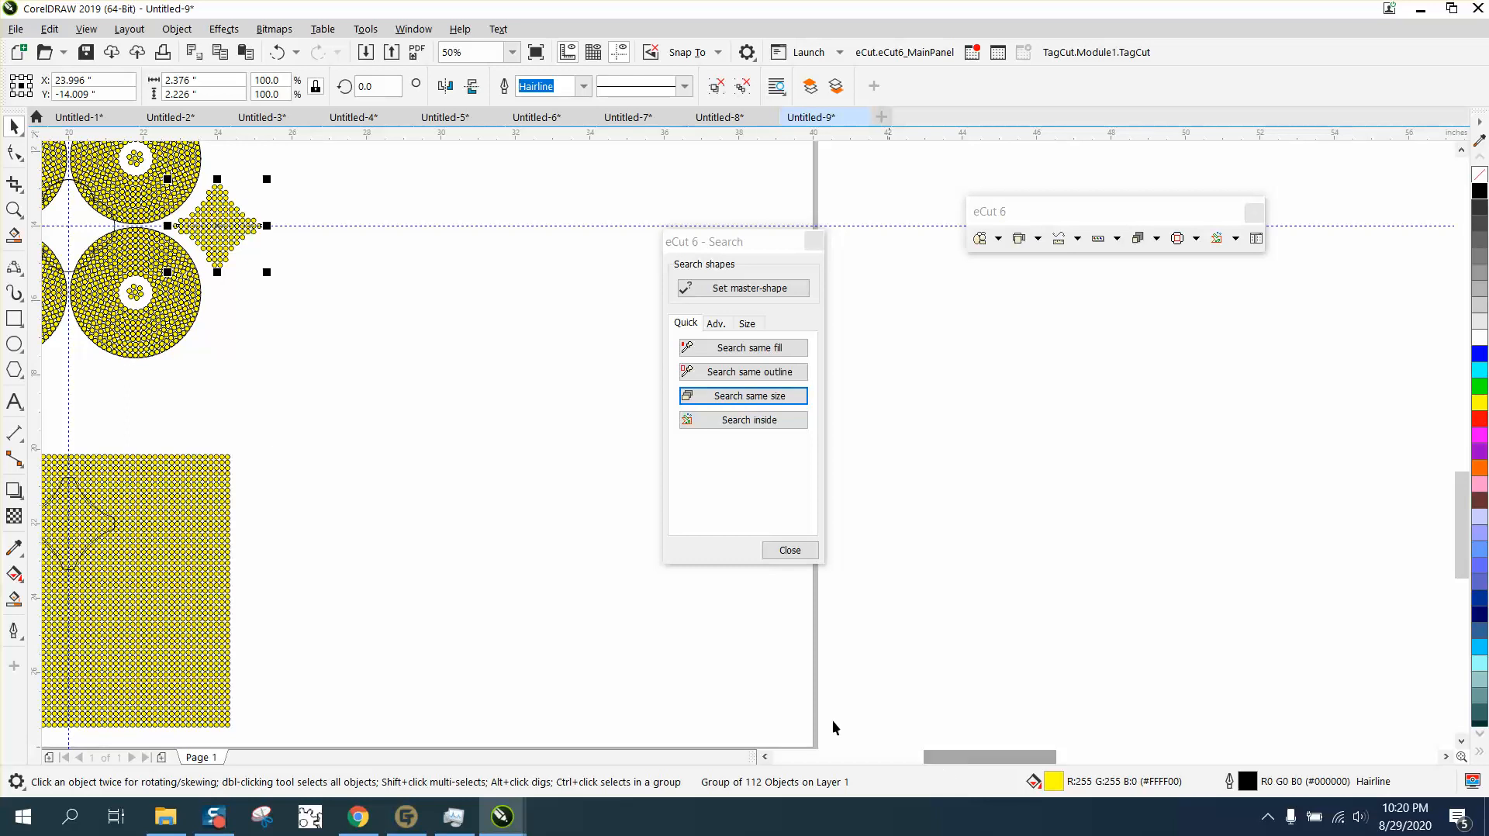
Step: Unlock the locked arcs around the gap between the four circles and clear the selection
click(14, 210)
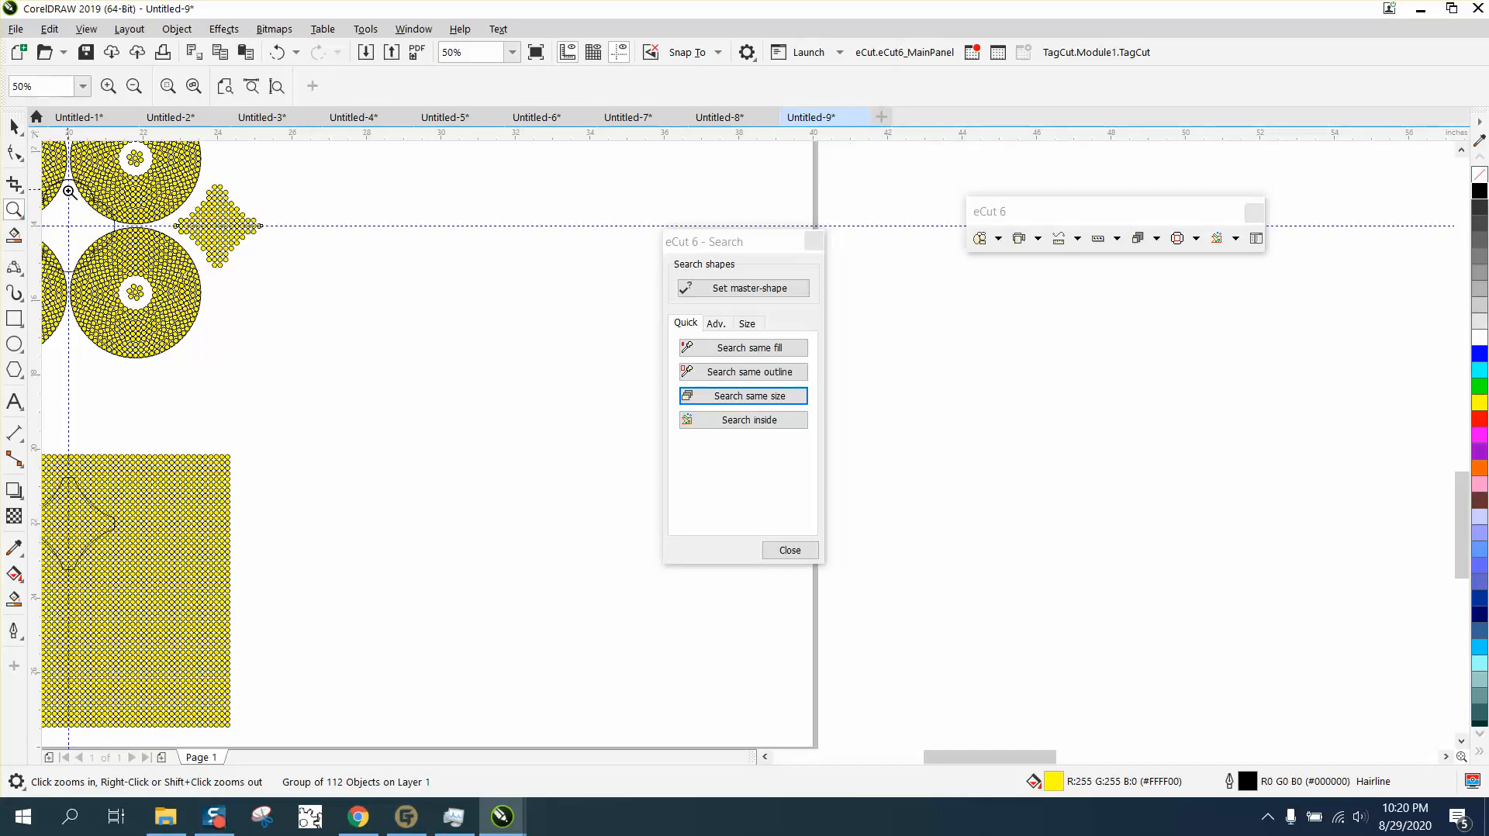
drag(70, 192, 137, 229)
key(space)
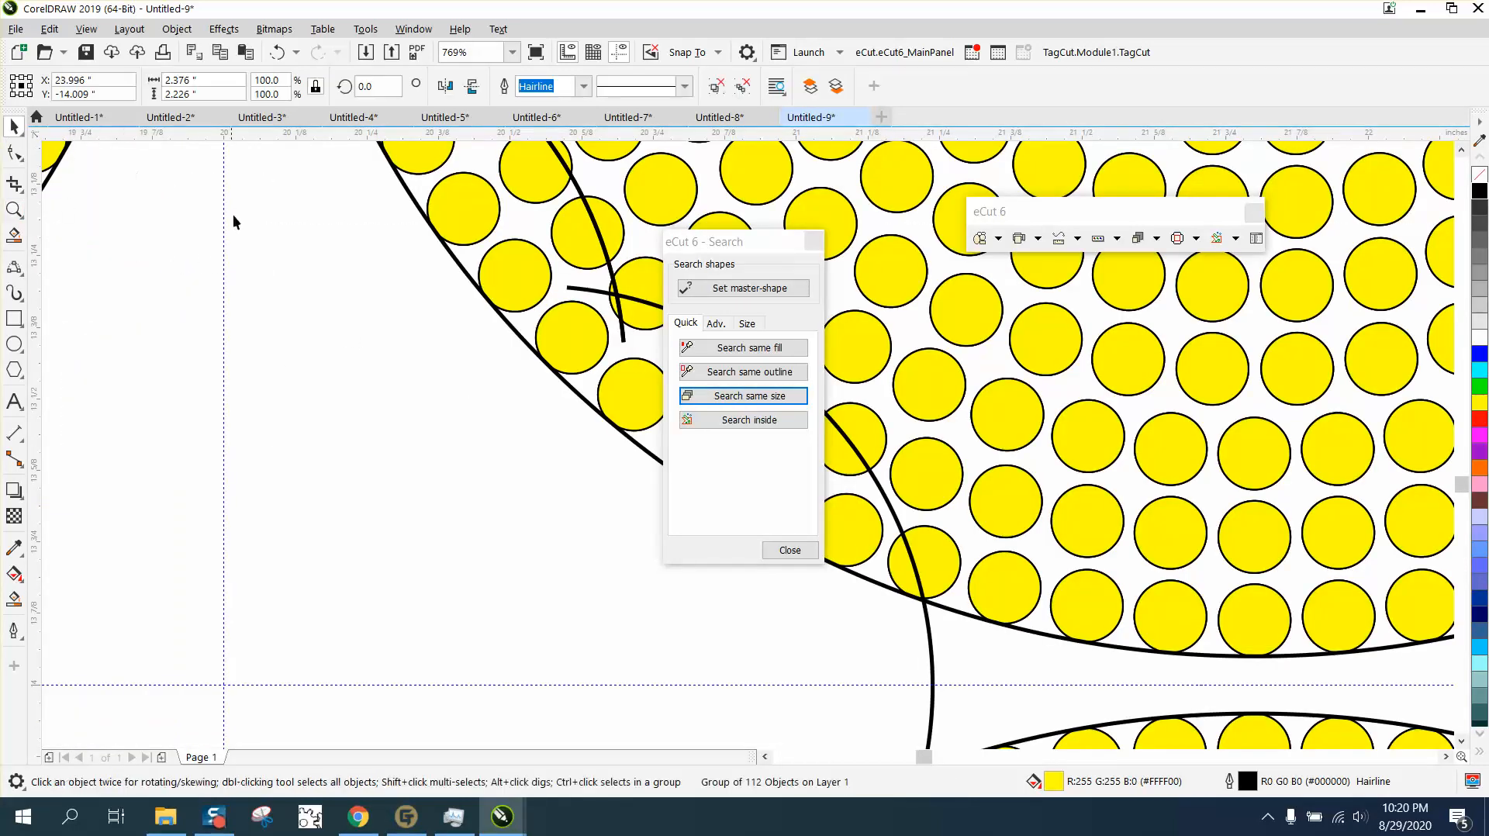
click(176, 29)
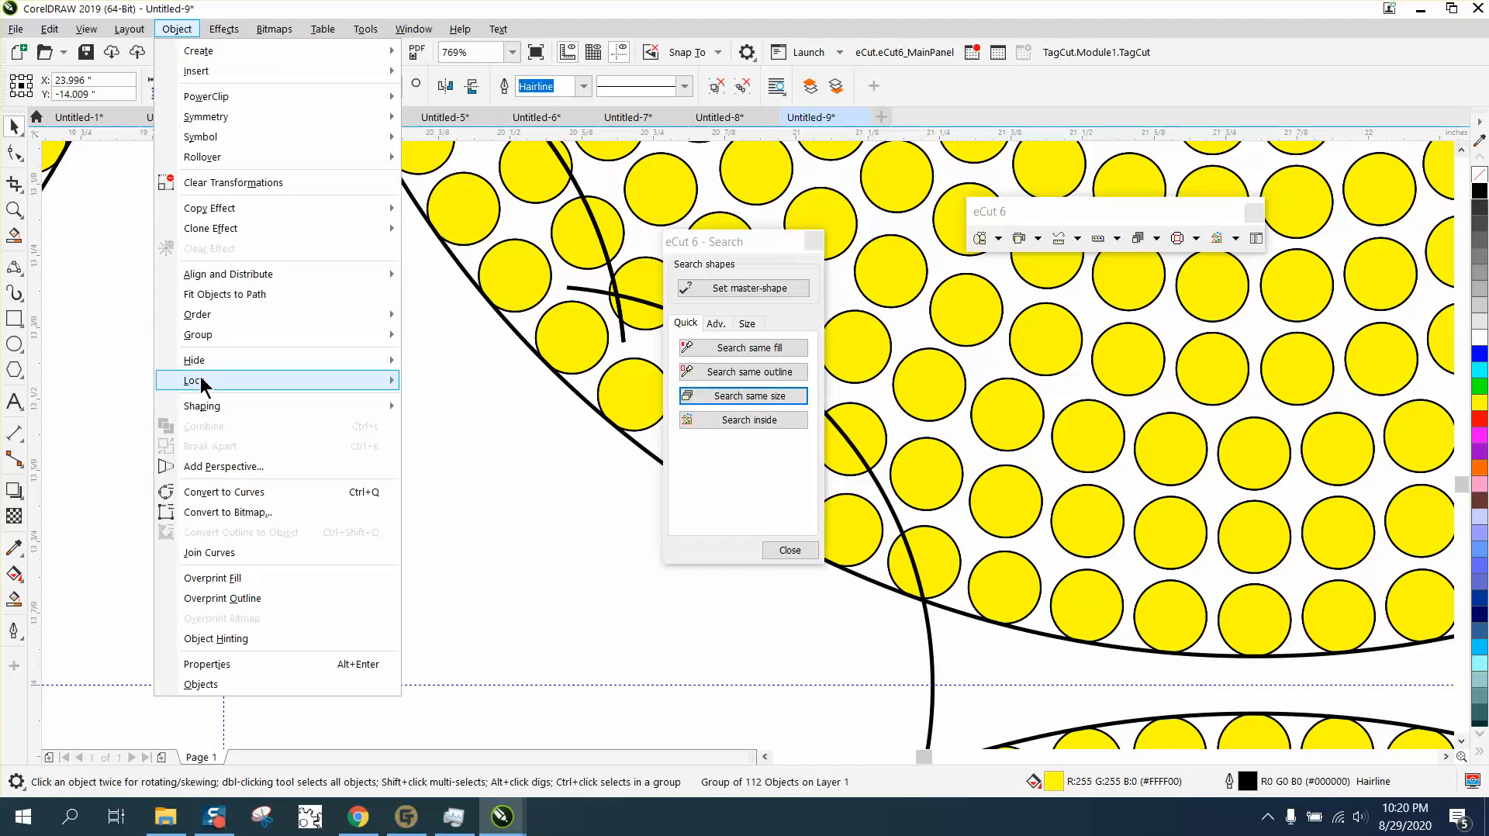
mouse_move(200, 376)
click(434, 421)
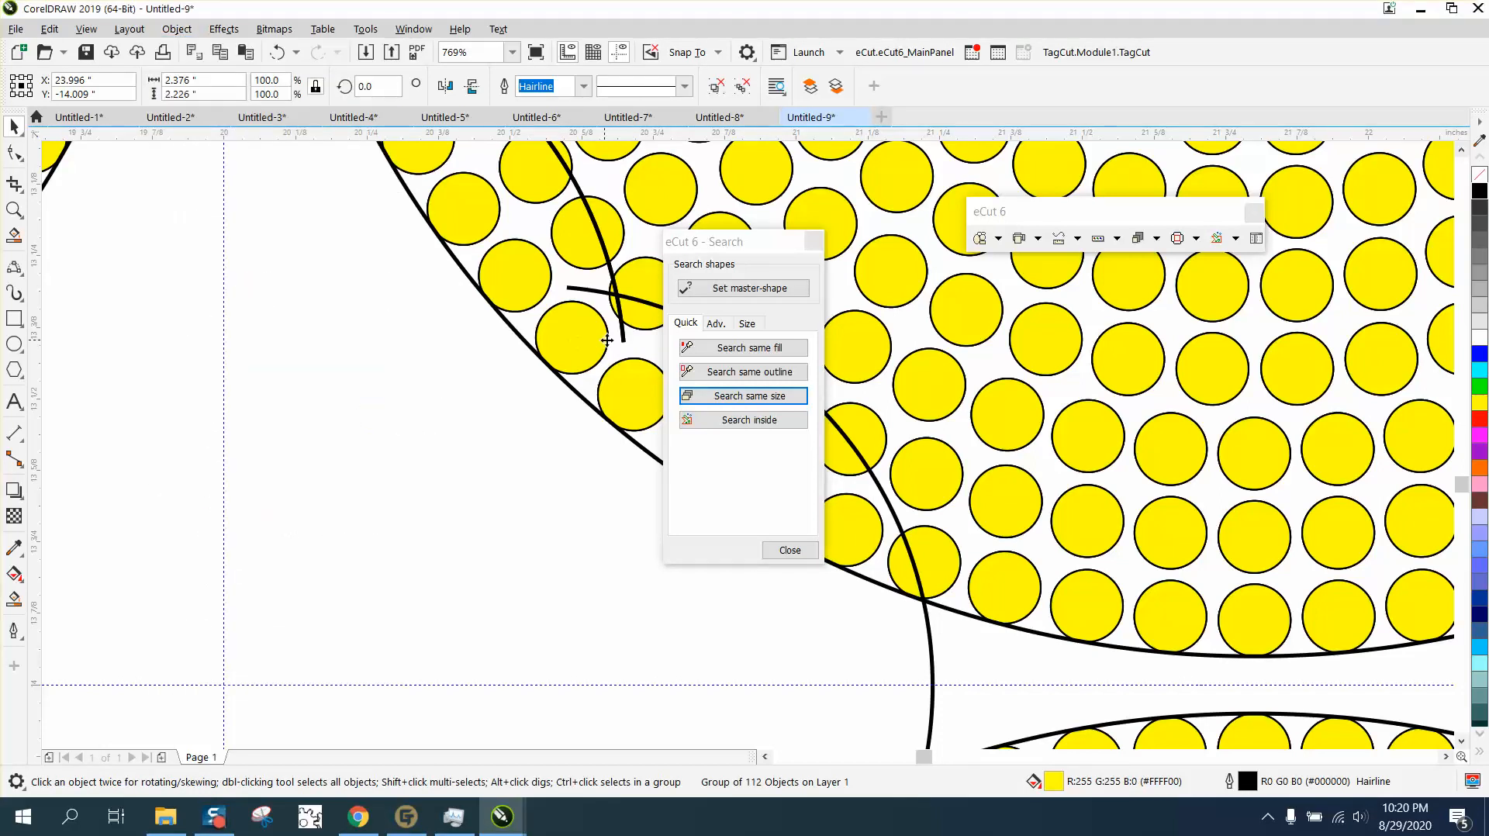
click(321, 416)
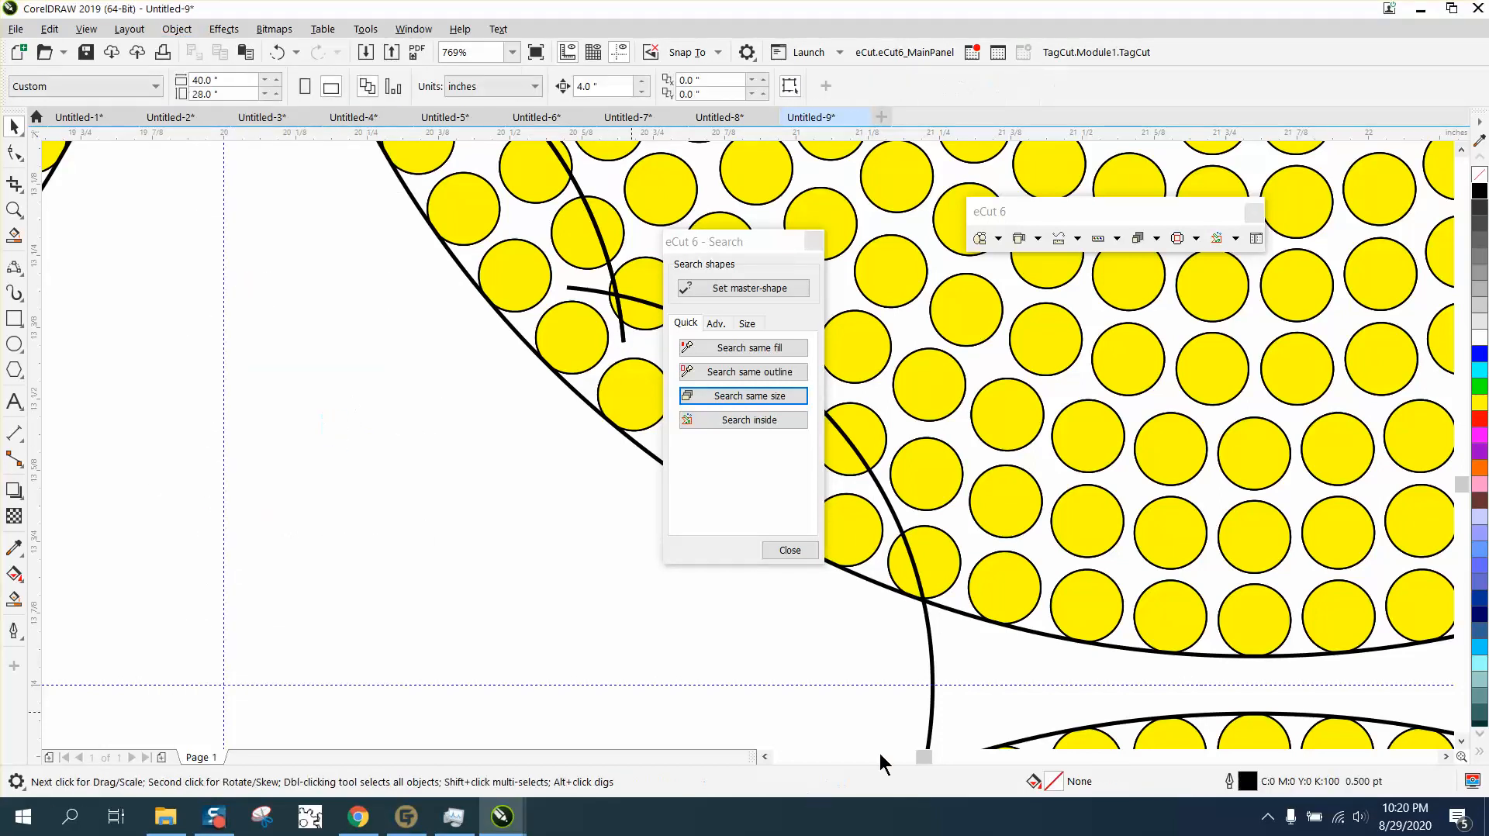
Step: Delete the arc on the right side of the gap, closing the eCut search dialog and the eCut toolbar
click(935, 665)
click(814, 241)
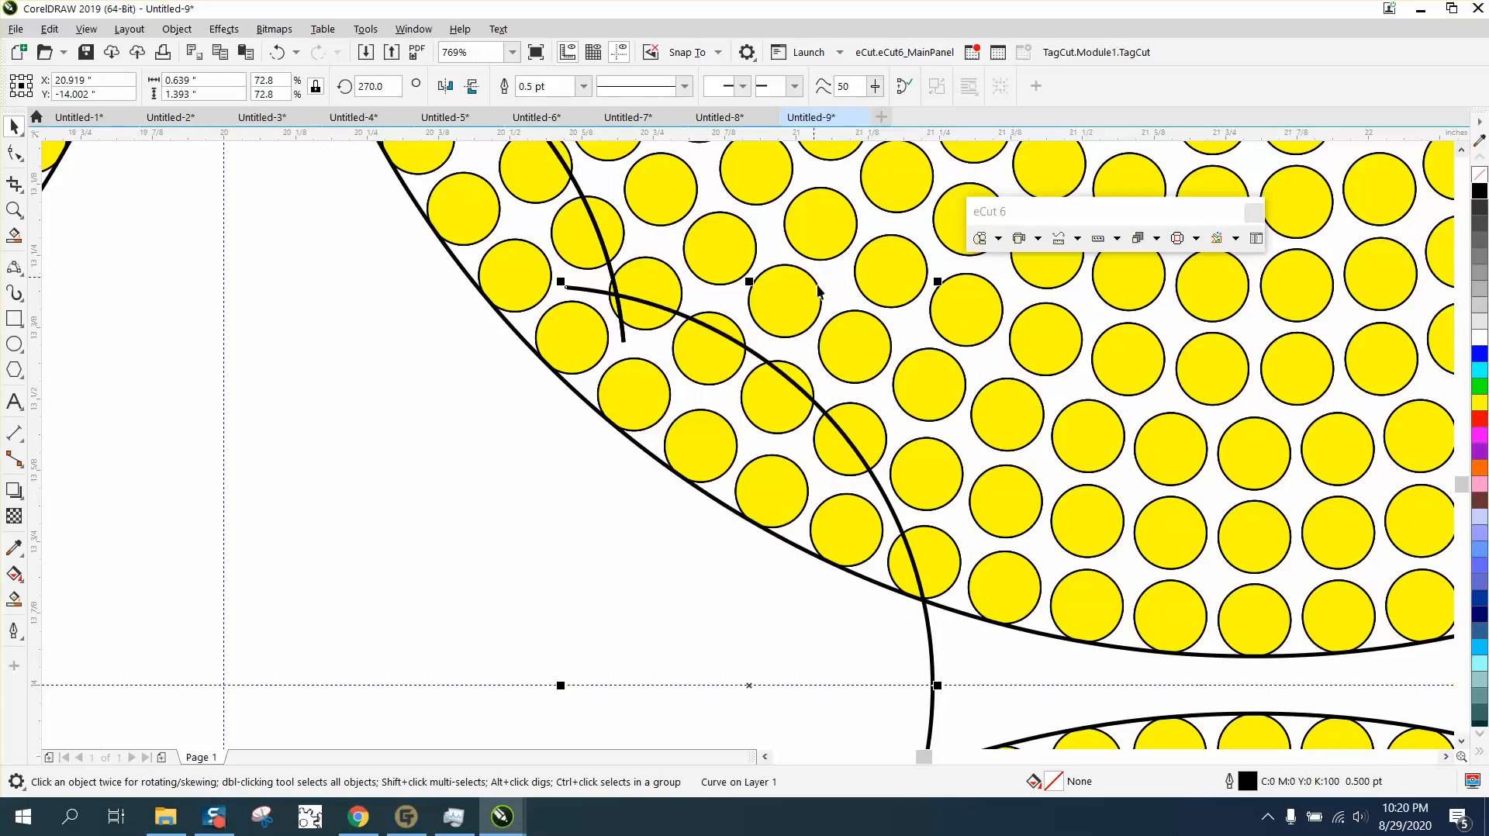
click(1253, 211)
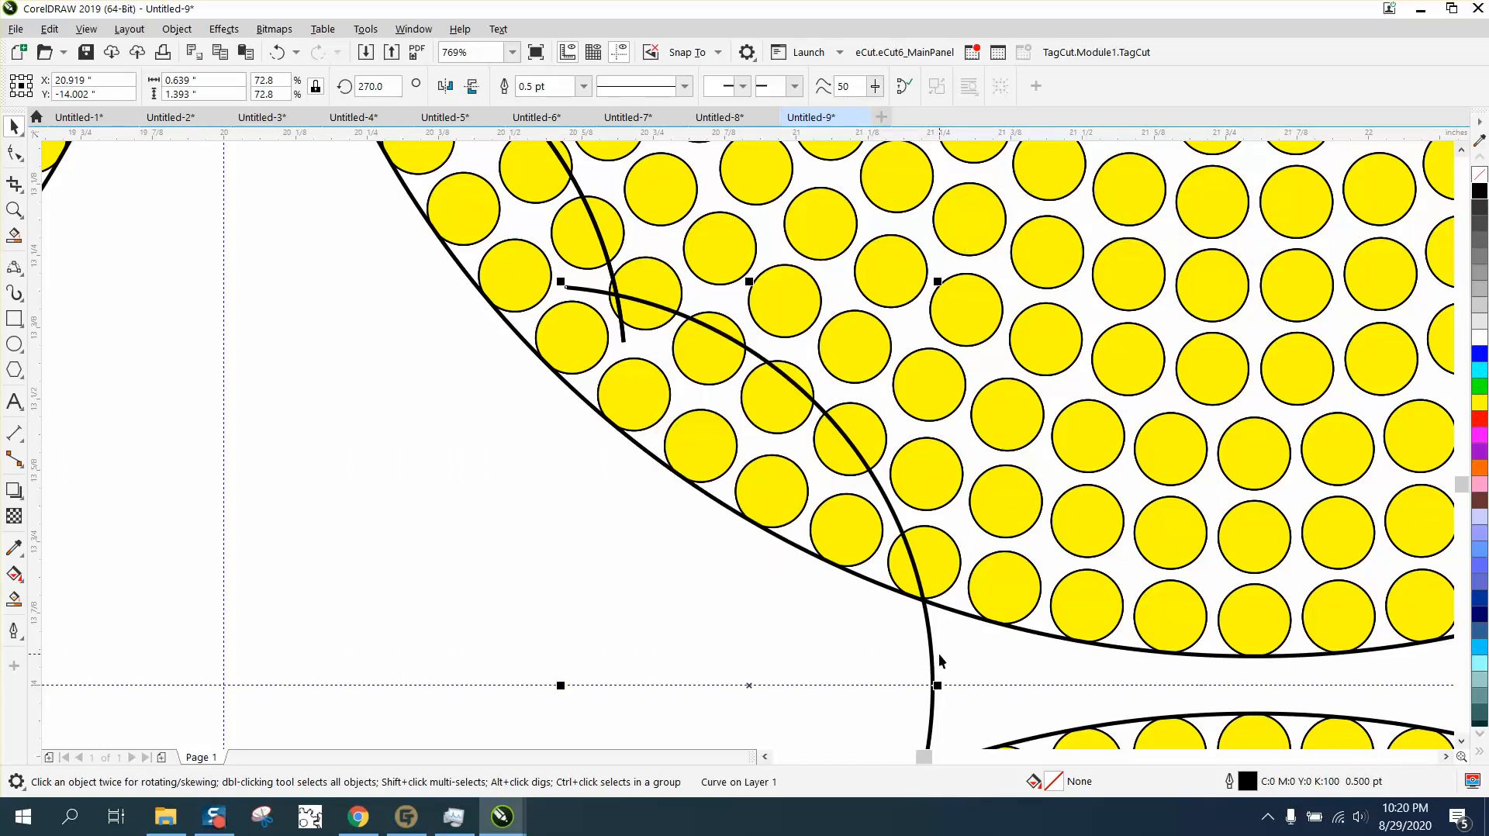
key(Delete)
Step: Delete the remaining upper, left and lower arcs around the gap between the circles
scroll(460, 578, down, 2)
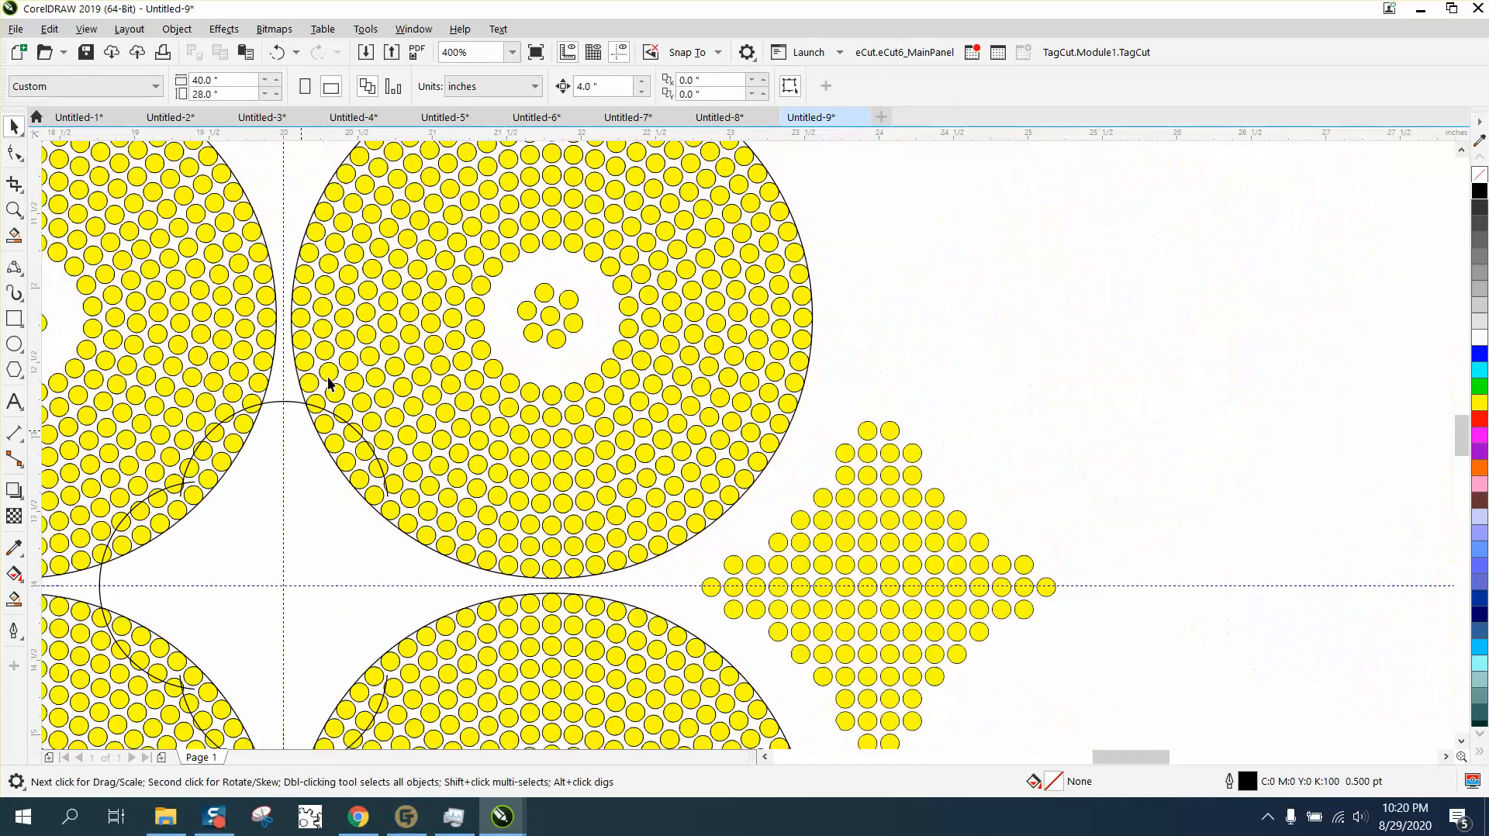
scroll(299, 388, down, 1)
click(290, 402)
key(Delete)
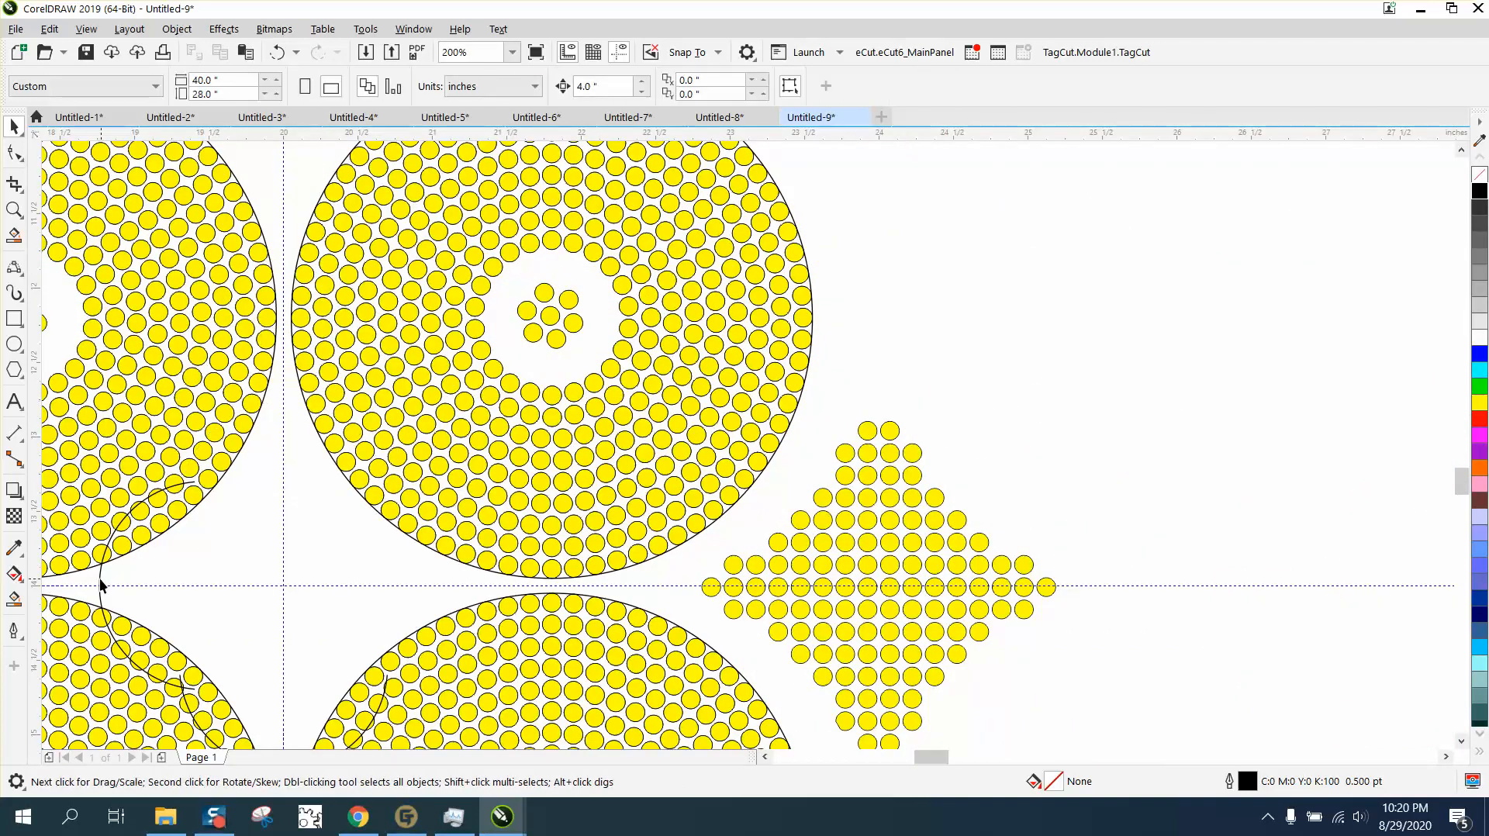
click(100, 581)
key(Delete)
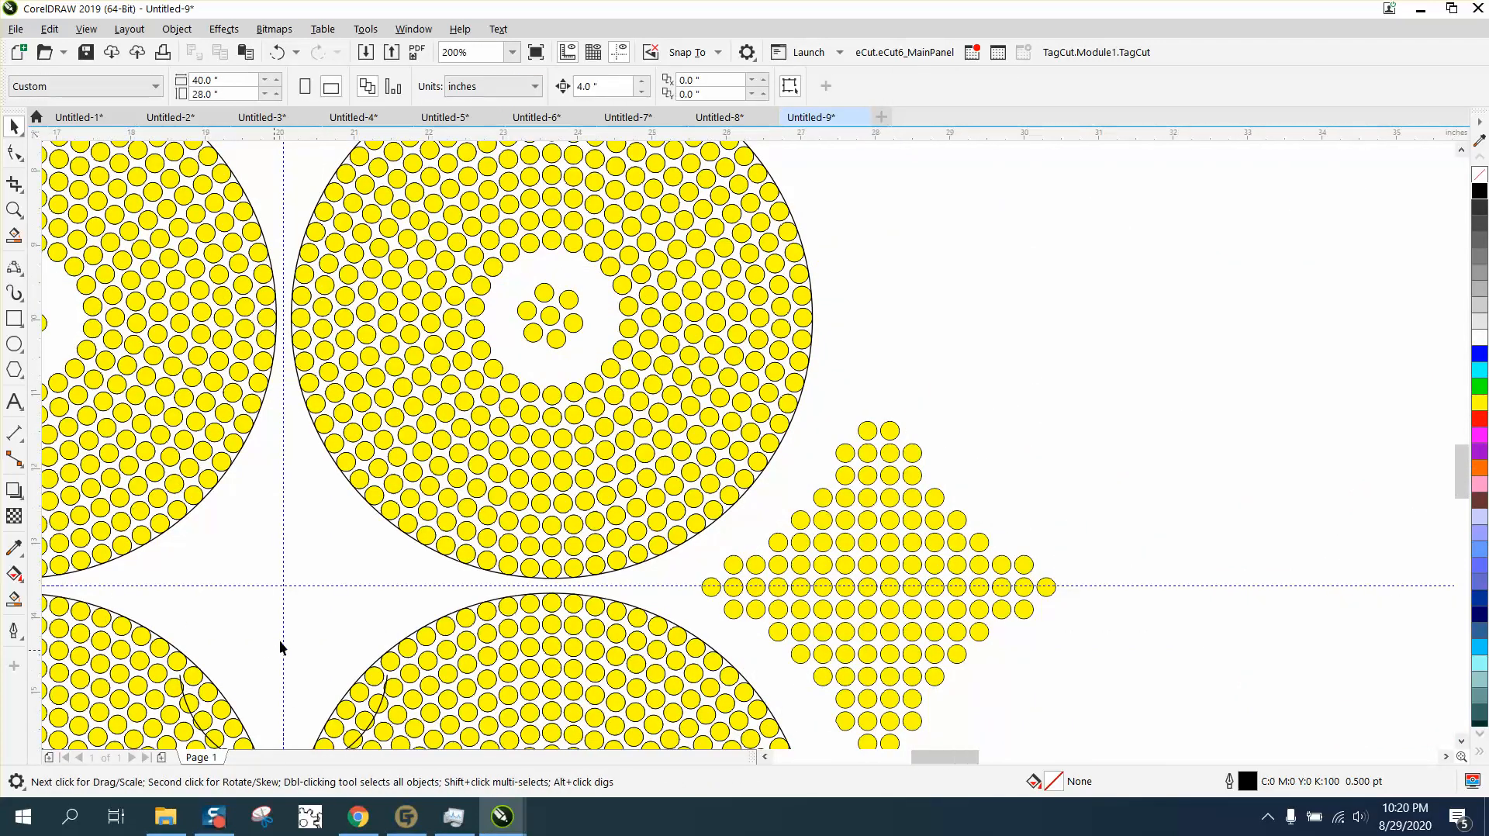
scroll(276, 651, down, 1)
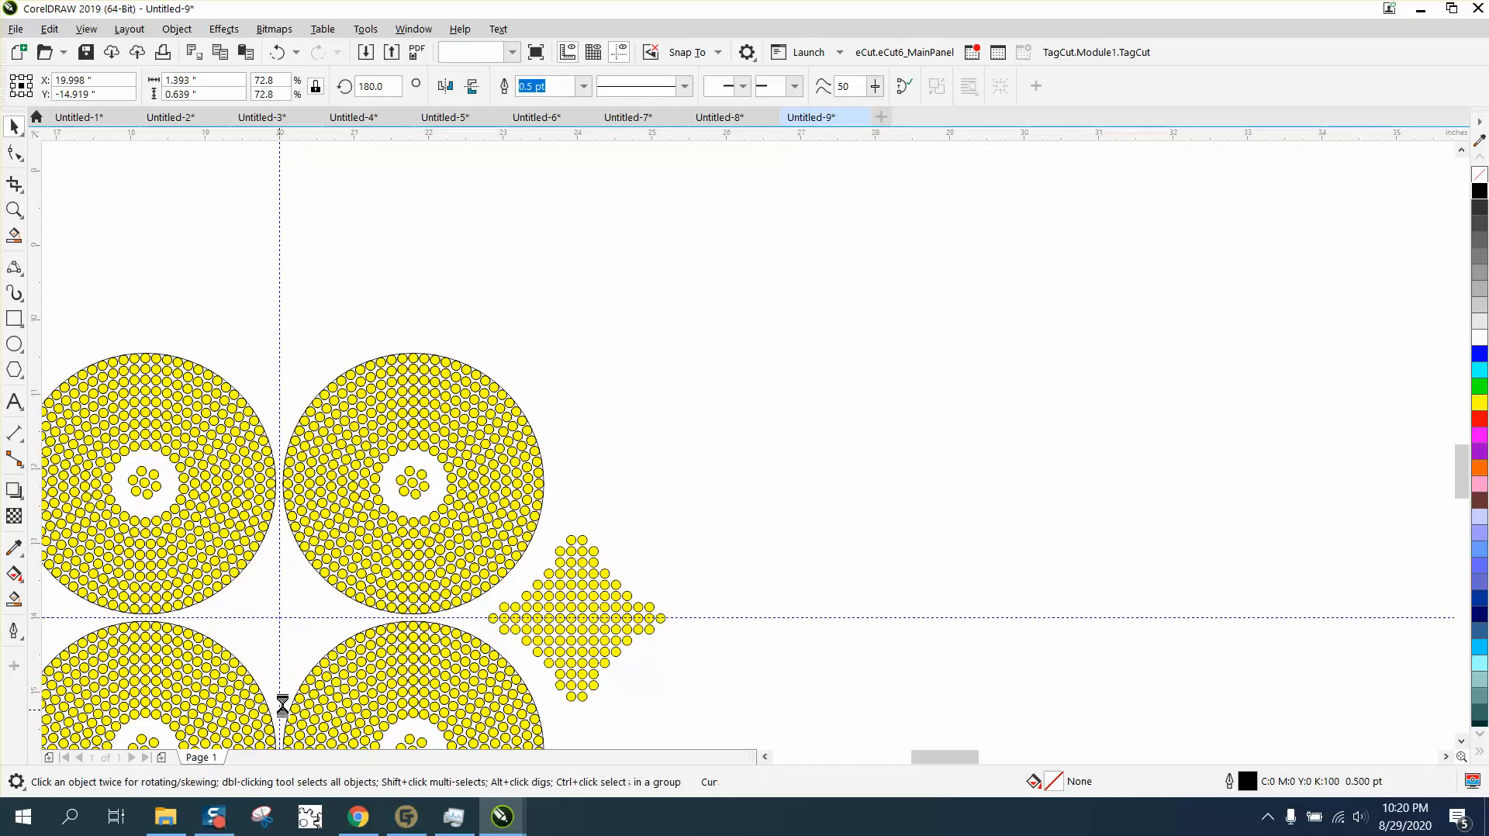
Step: Move the grouped whole dots 4 inches left into the star-shaped gap between the four circles
click(562, 610)
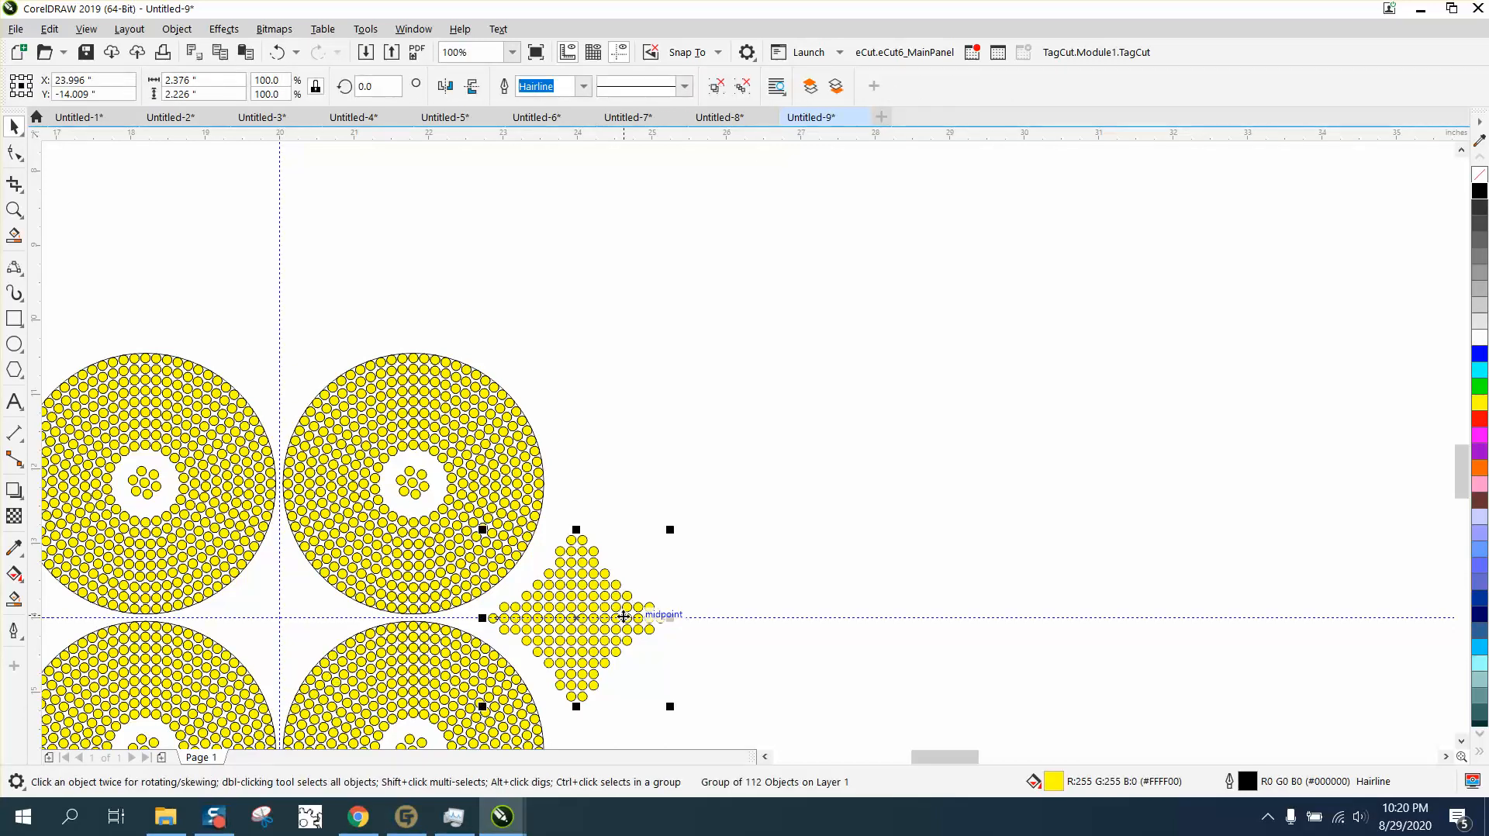
key(p)
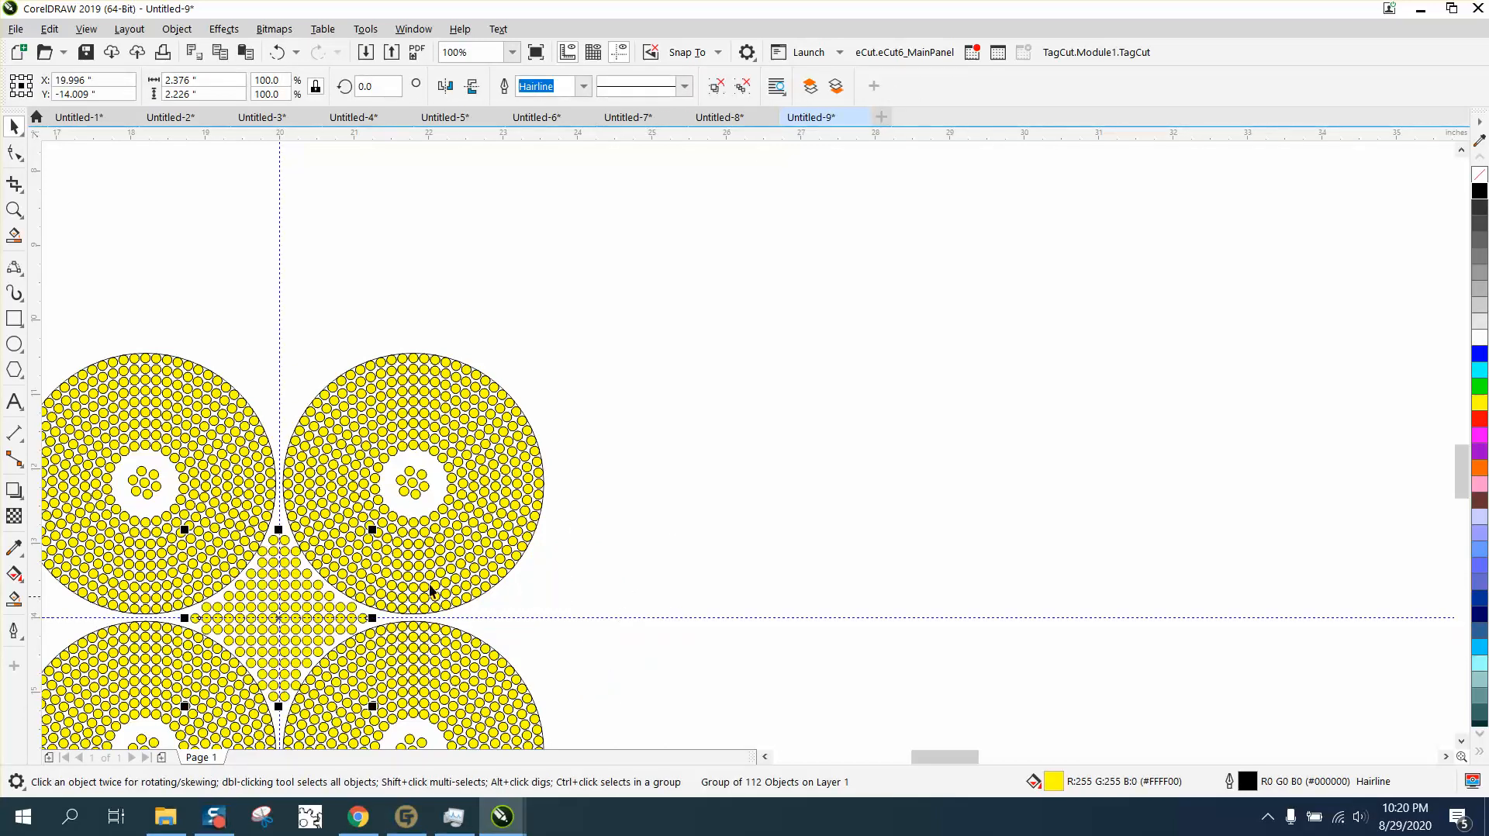
click(14, 210)
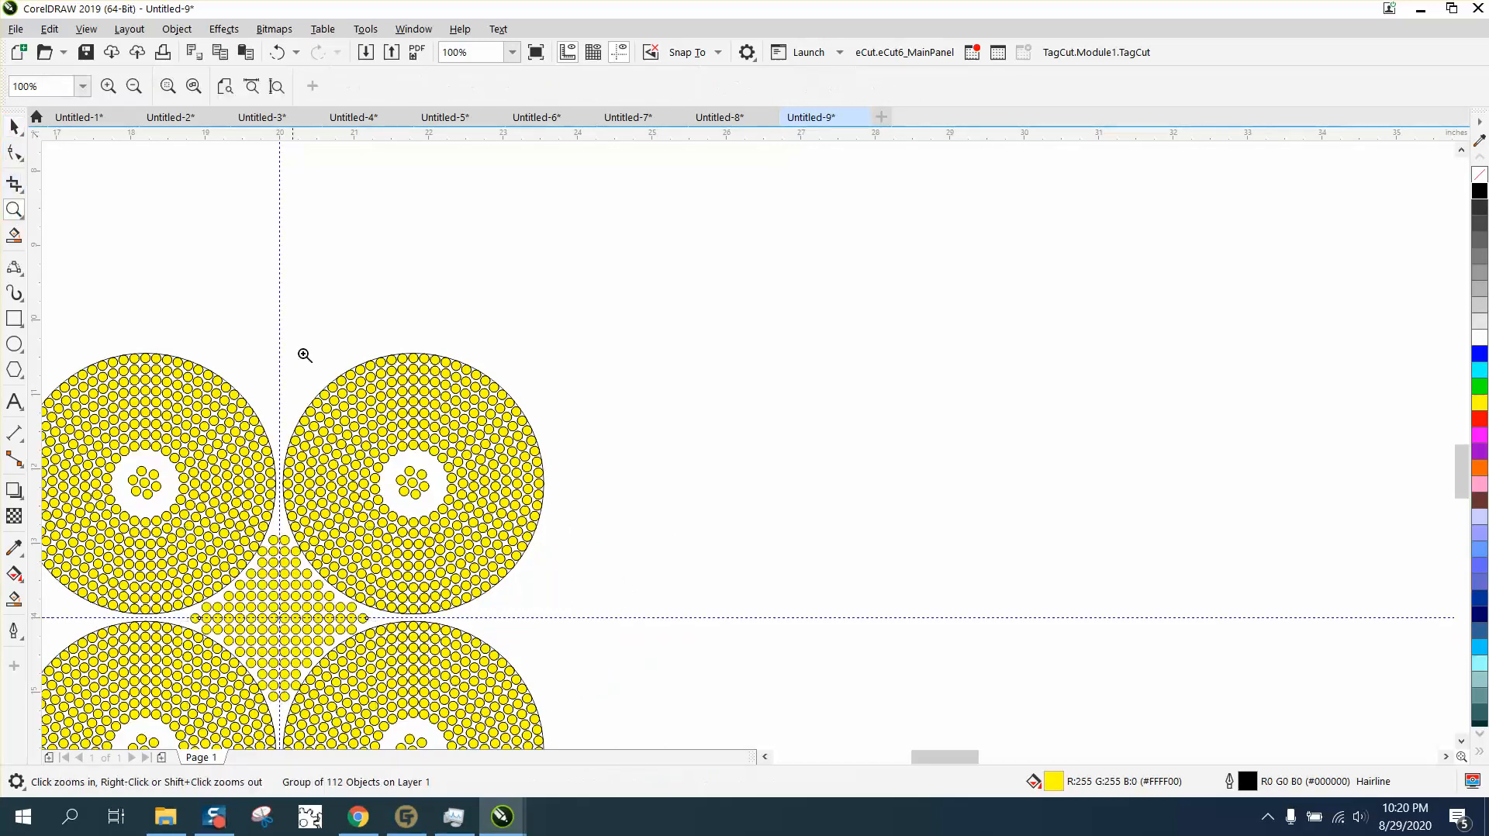
right_click(464, 400)
drag(215, 418, 543, 632)
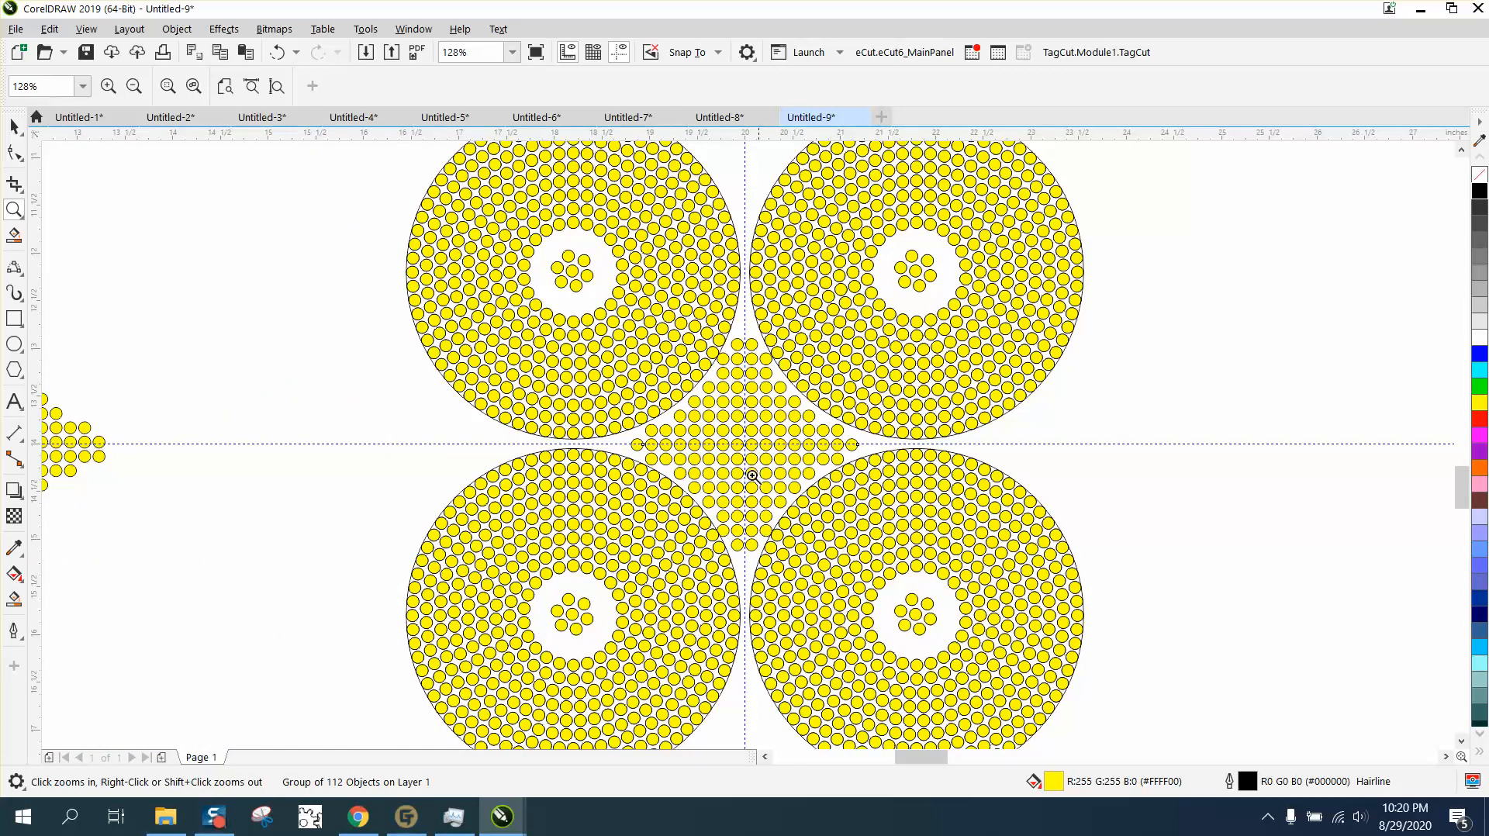
Step: Examine the dot spacing in the large cluster of gray dotted circles
scroll(759, 460, down, 4)
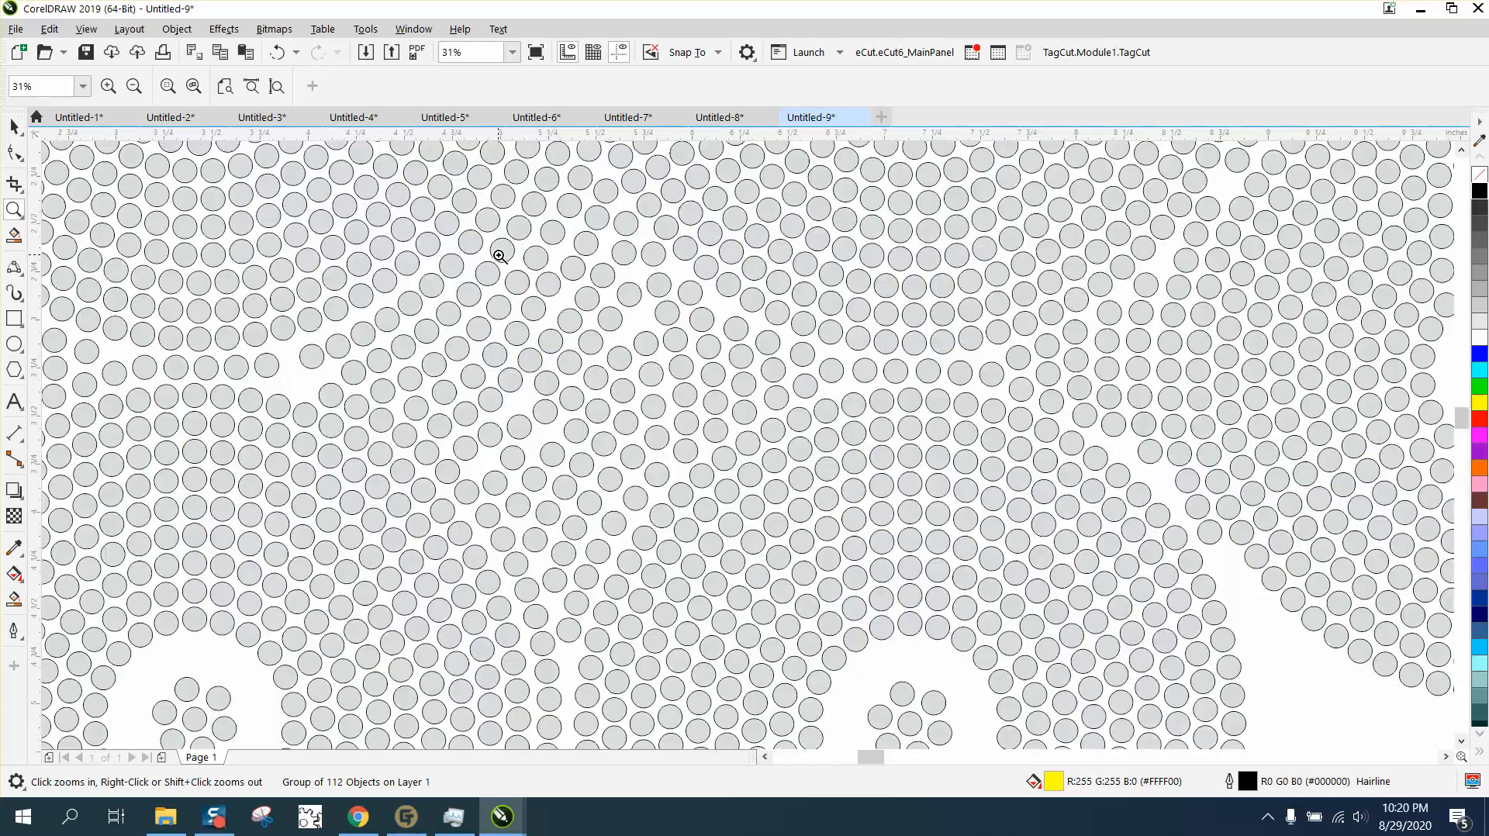
scroll(499, 254, up, 6)
drag(506, 357, 548, 390)
scroll(611, 418, down, 2)
scroll(446, 360, down, 8)
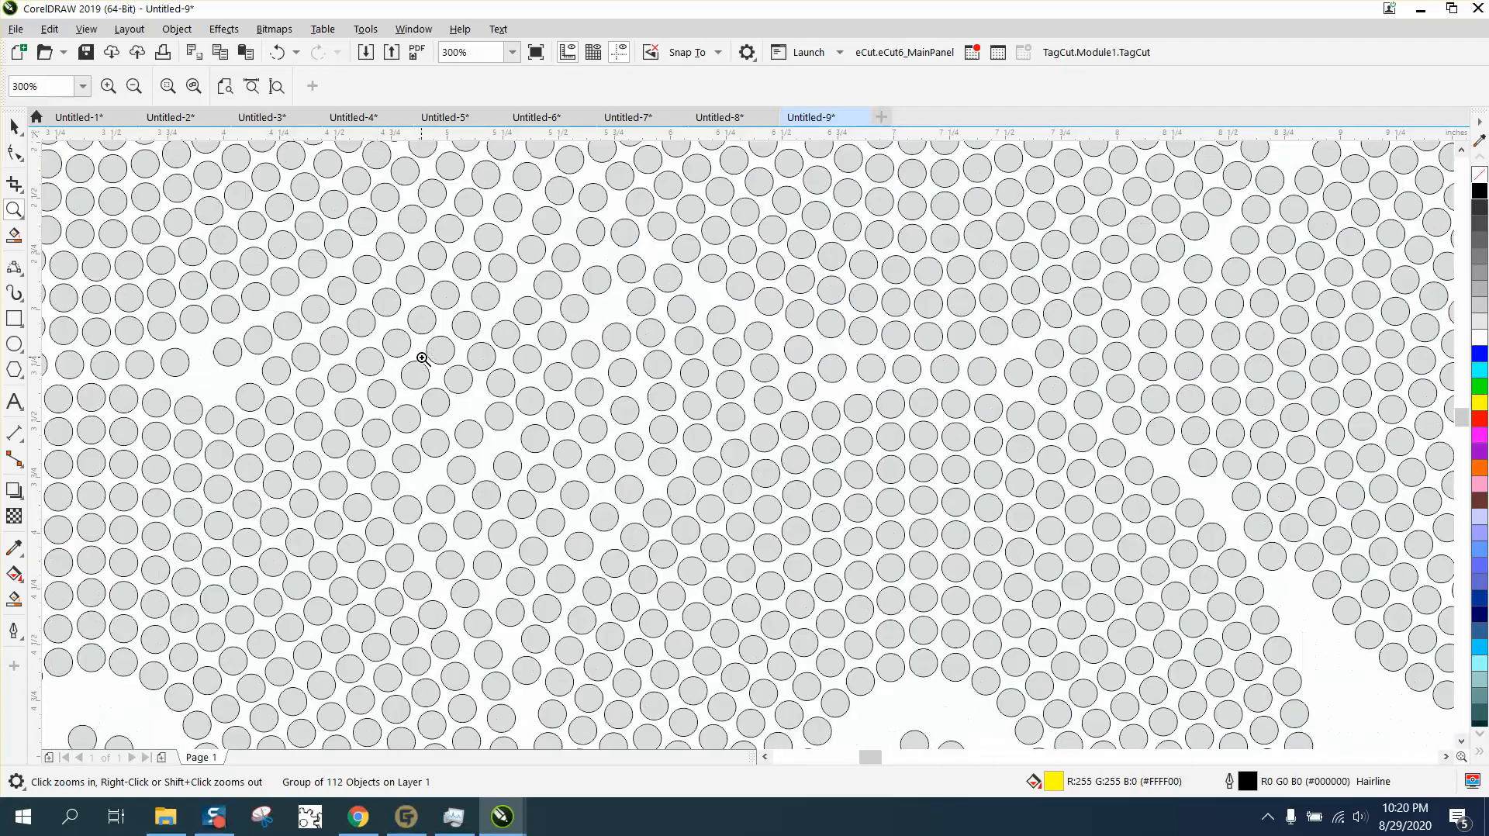
scroll(548, 488, down, 3)
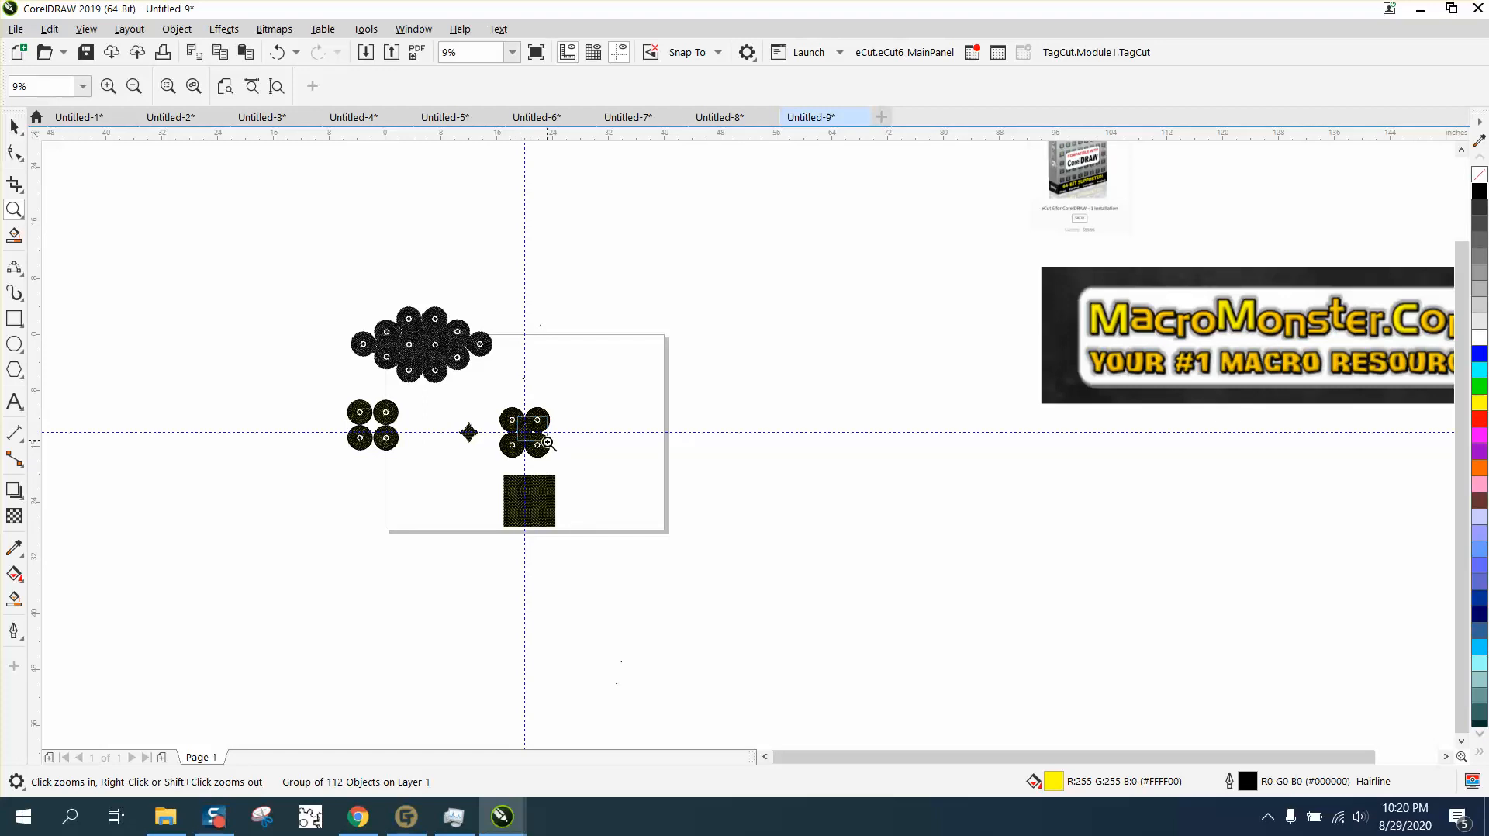
Step: Compare the dot-filled gap between the four yellow circles with the large gray cluster, both up close
drag(513, 411, 554, 449)
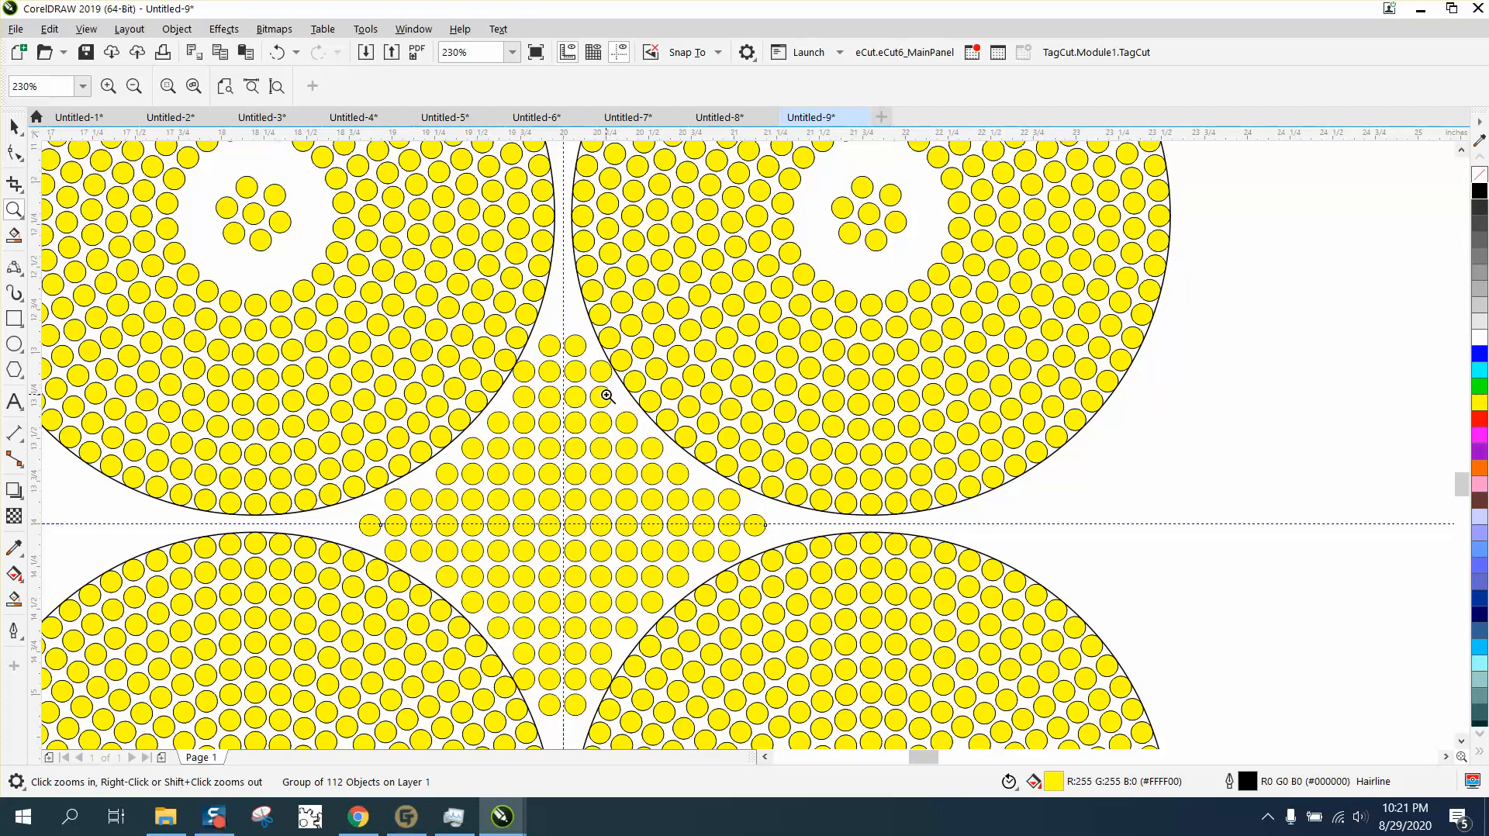
right_click(395, 511)
right_click(397, 503)
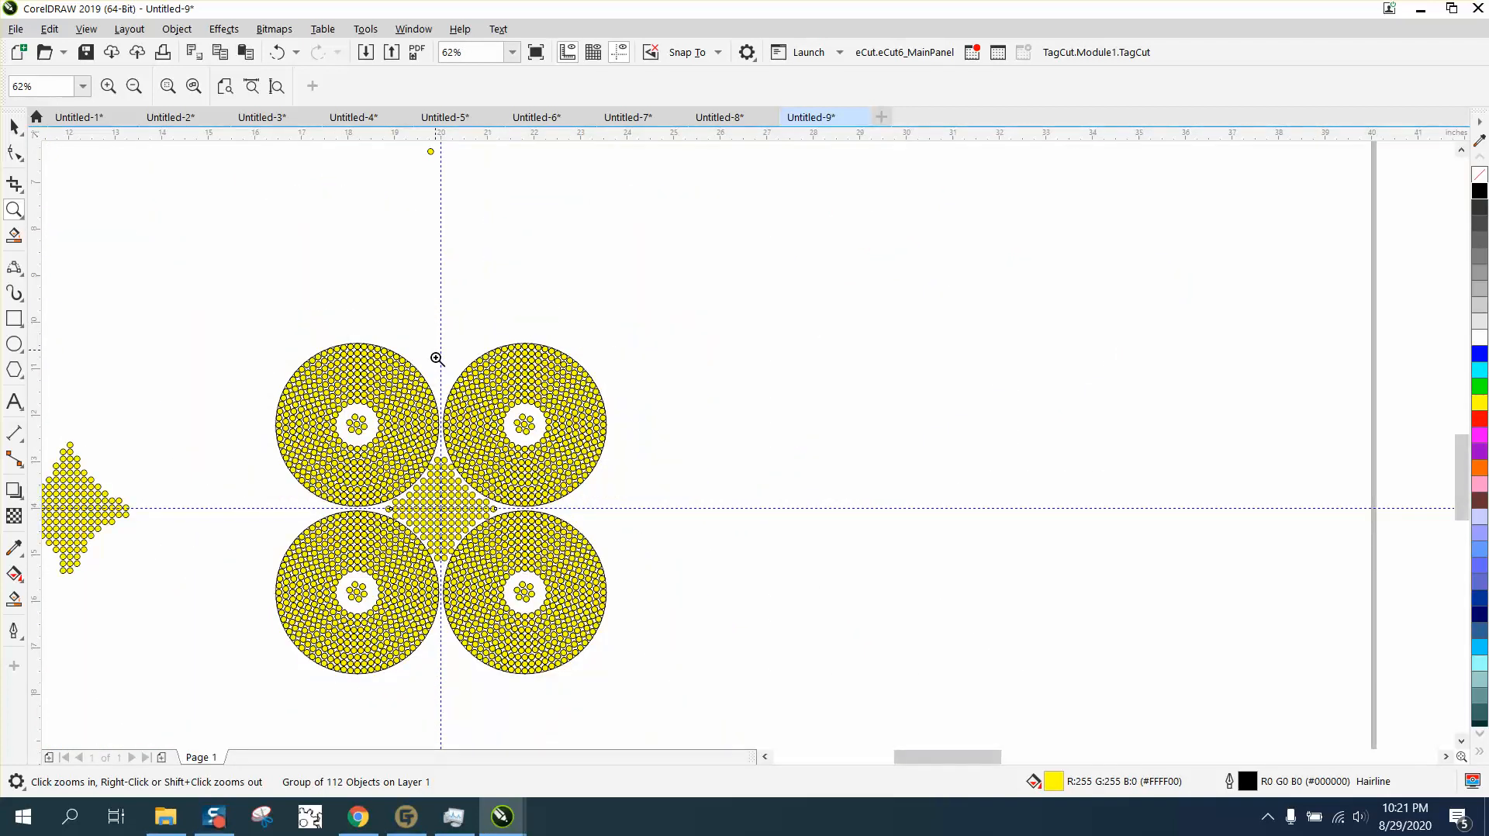
right_click(518, 334)
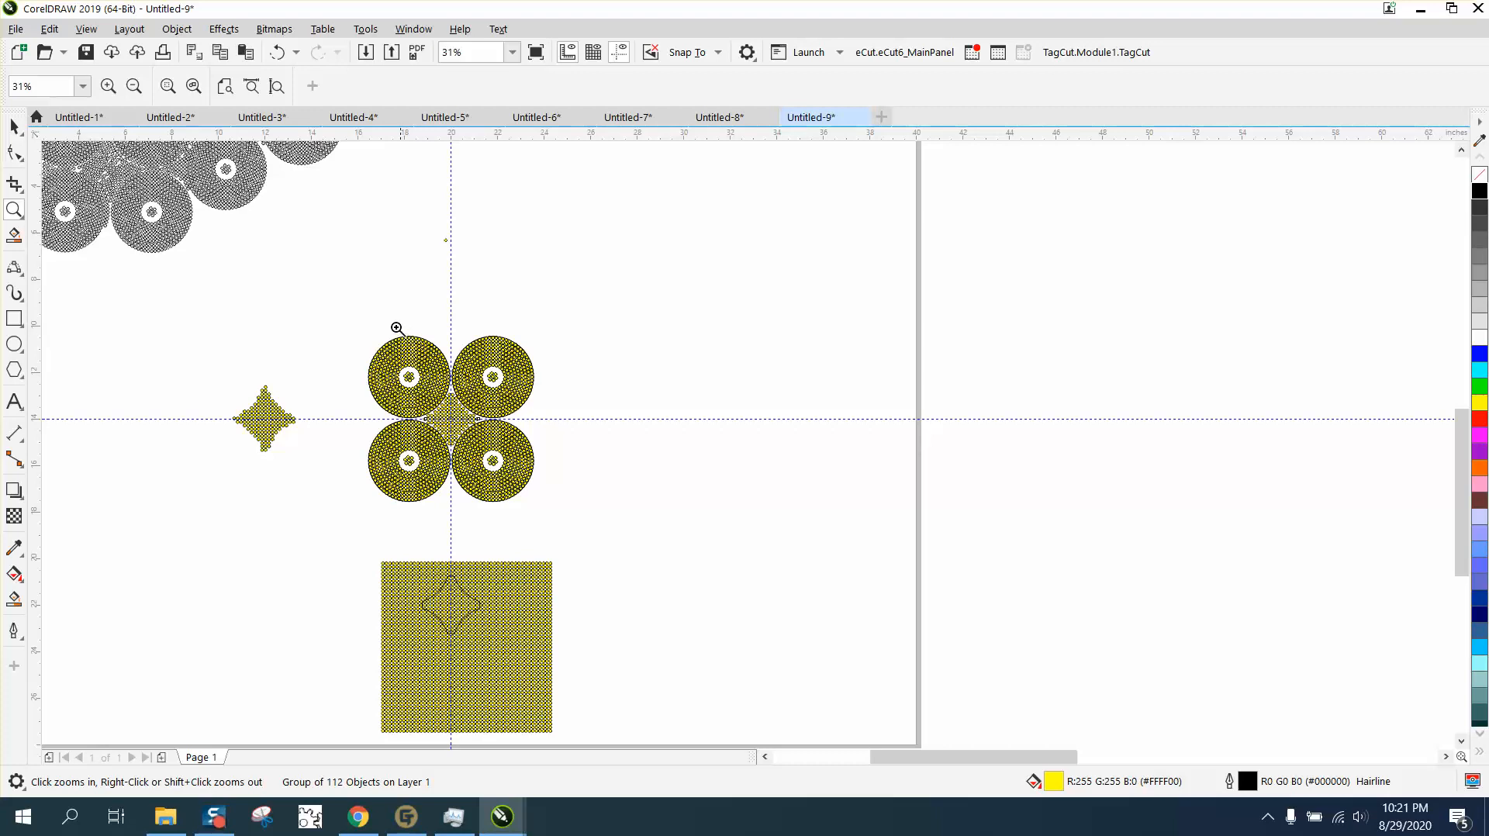
right_click(254, 249)
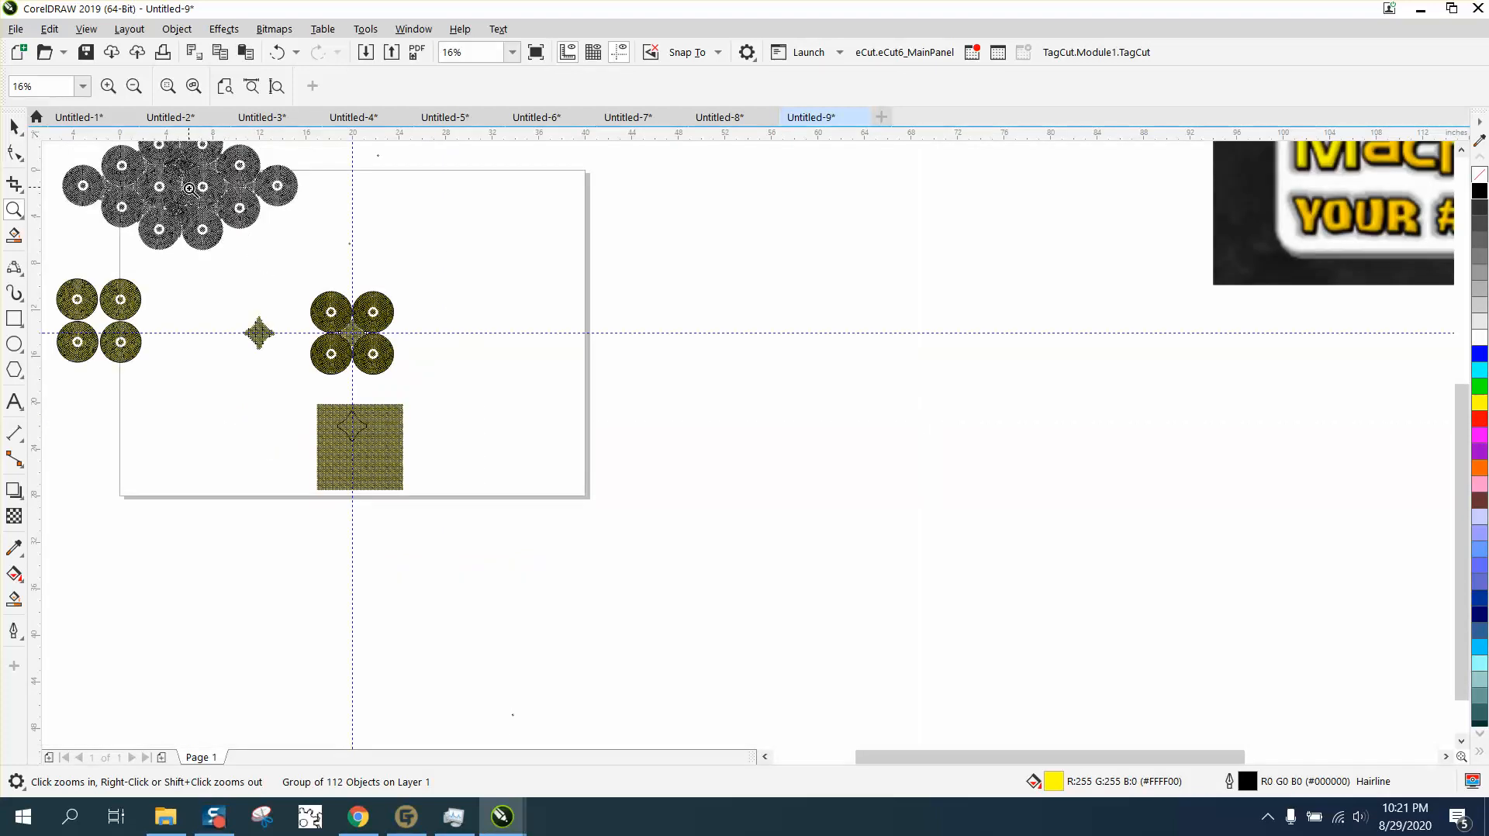
drag(189, 189, 234, 232)
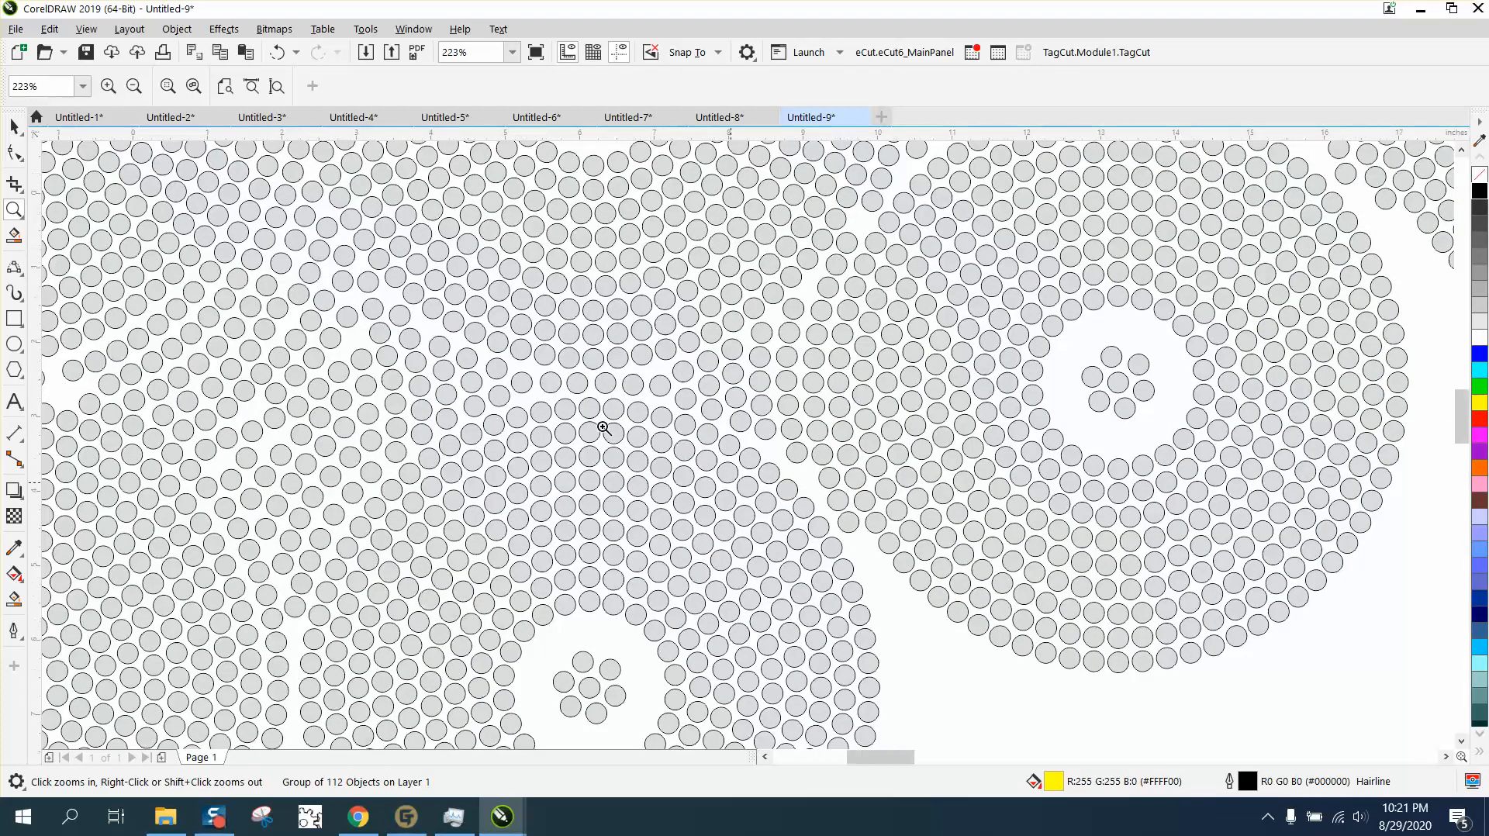
scroll(609, 429, down, 2)
scroll(501, 409, down, 2)
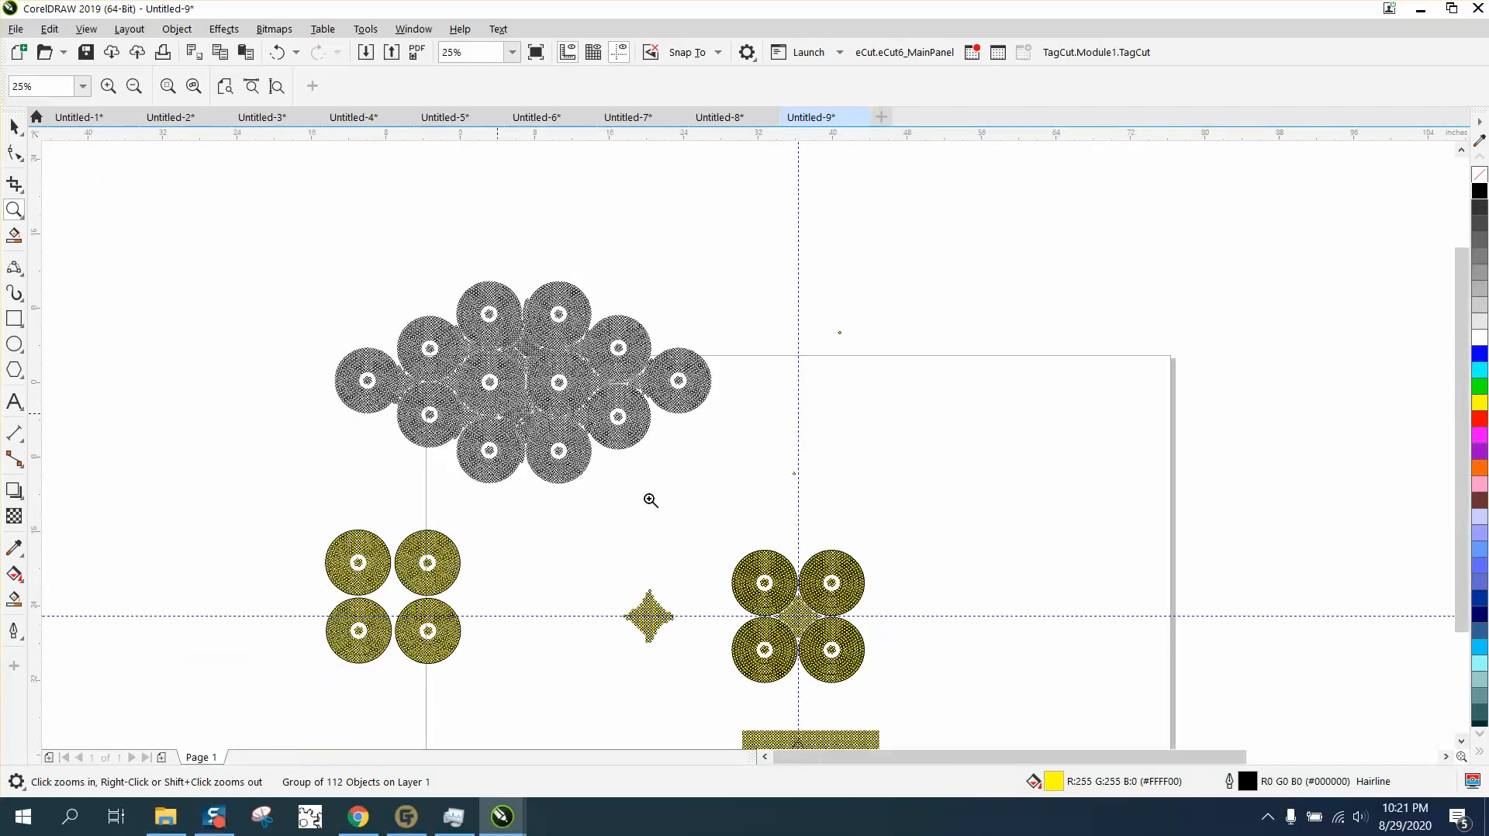
scroll(650, 502, down, 2)
drag(597, 518, 718, 558)
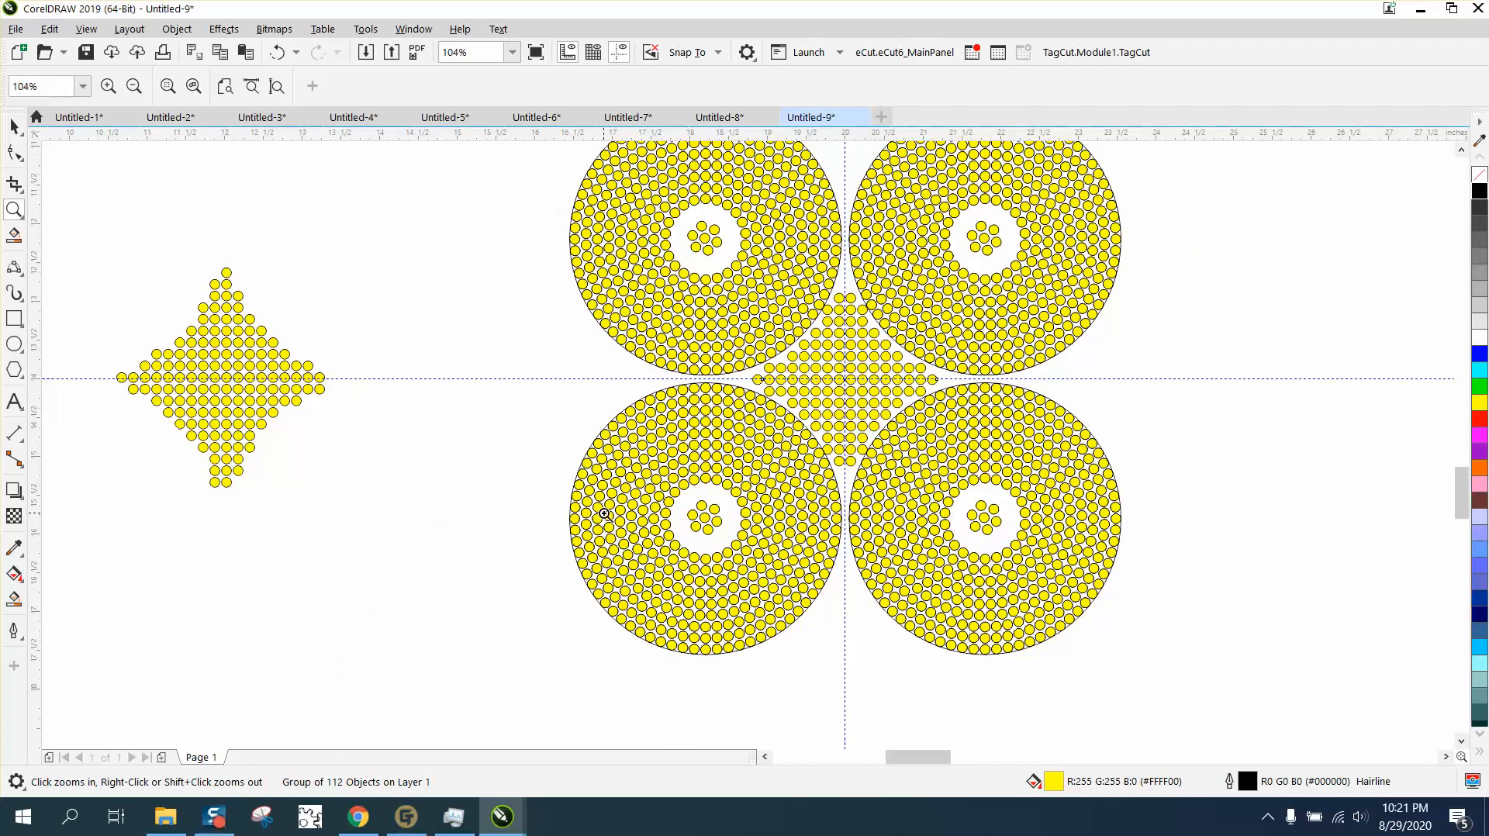
drag(706, 309, 988, 463)
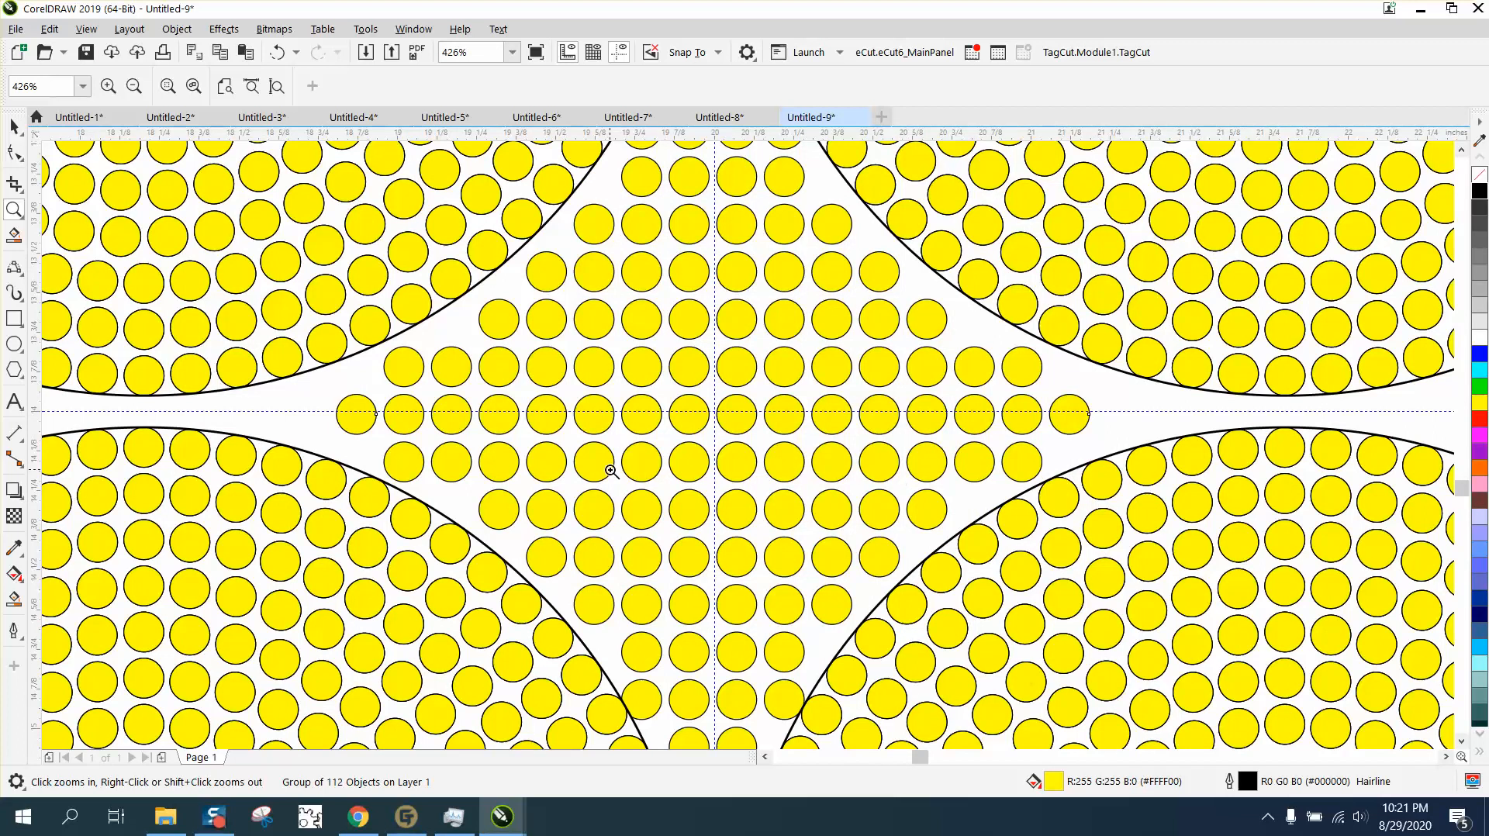